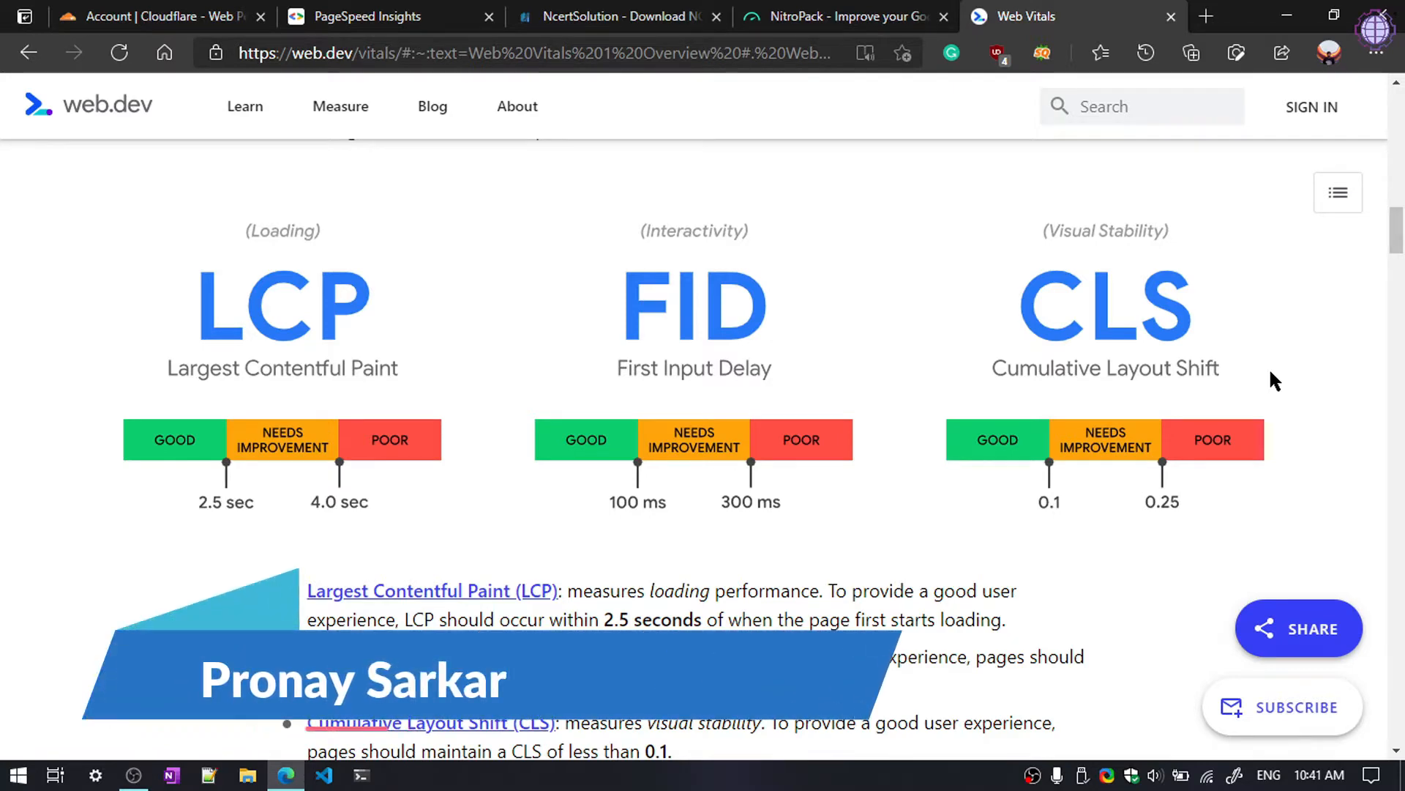
pyautogui.click(654, 9)
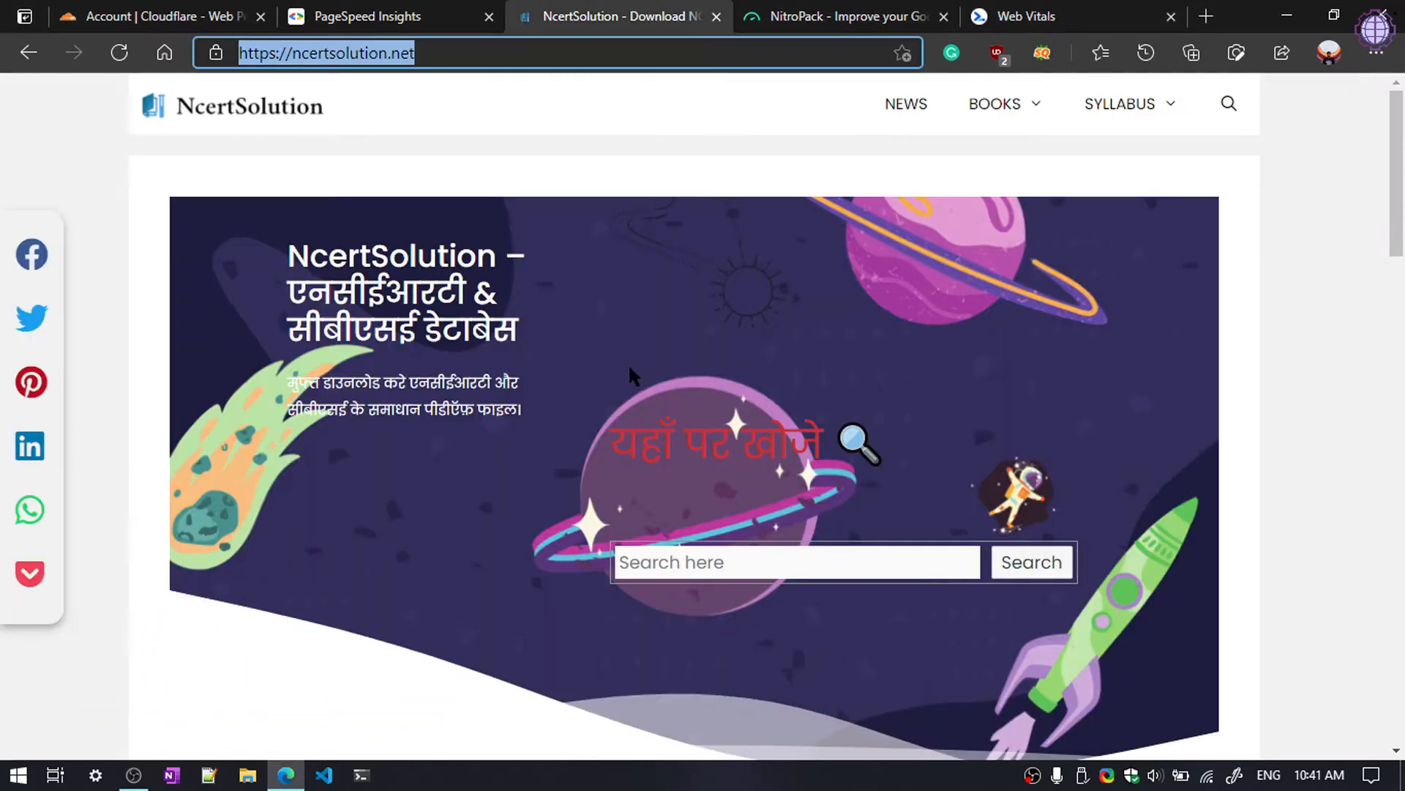
pyautogui.scroll(-4, 1330, 348)
pyautogui.click(118, 53)
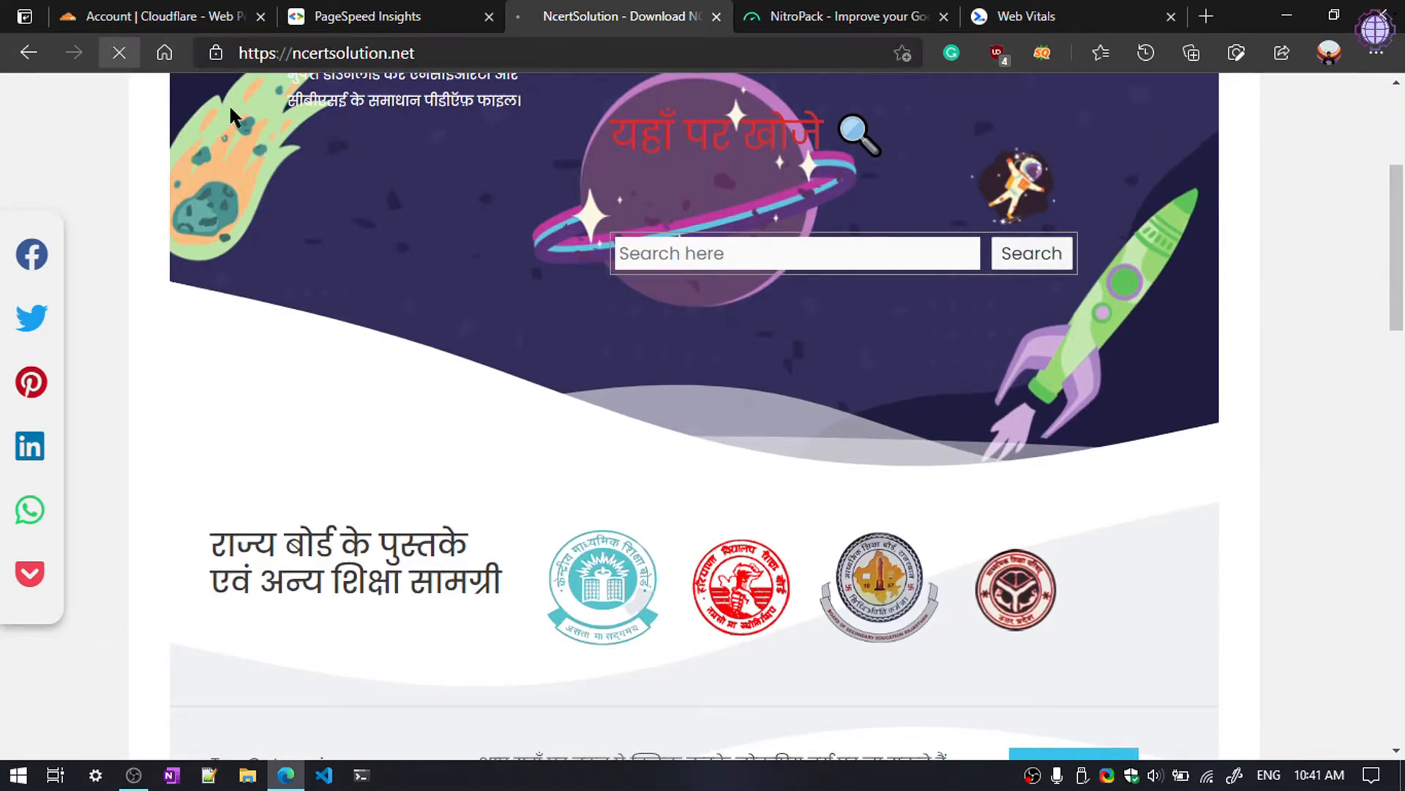
pyautogui.scroll(4, 571, 446)
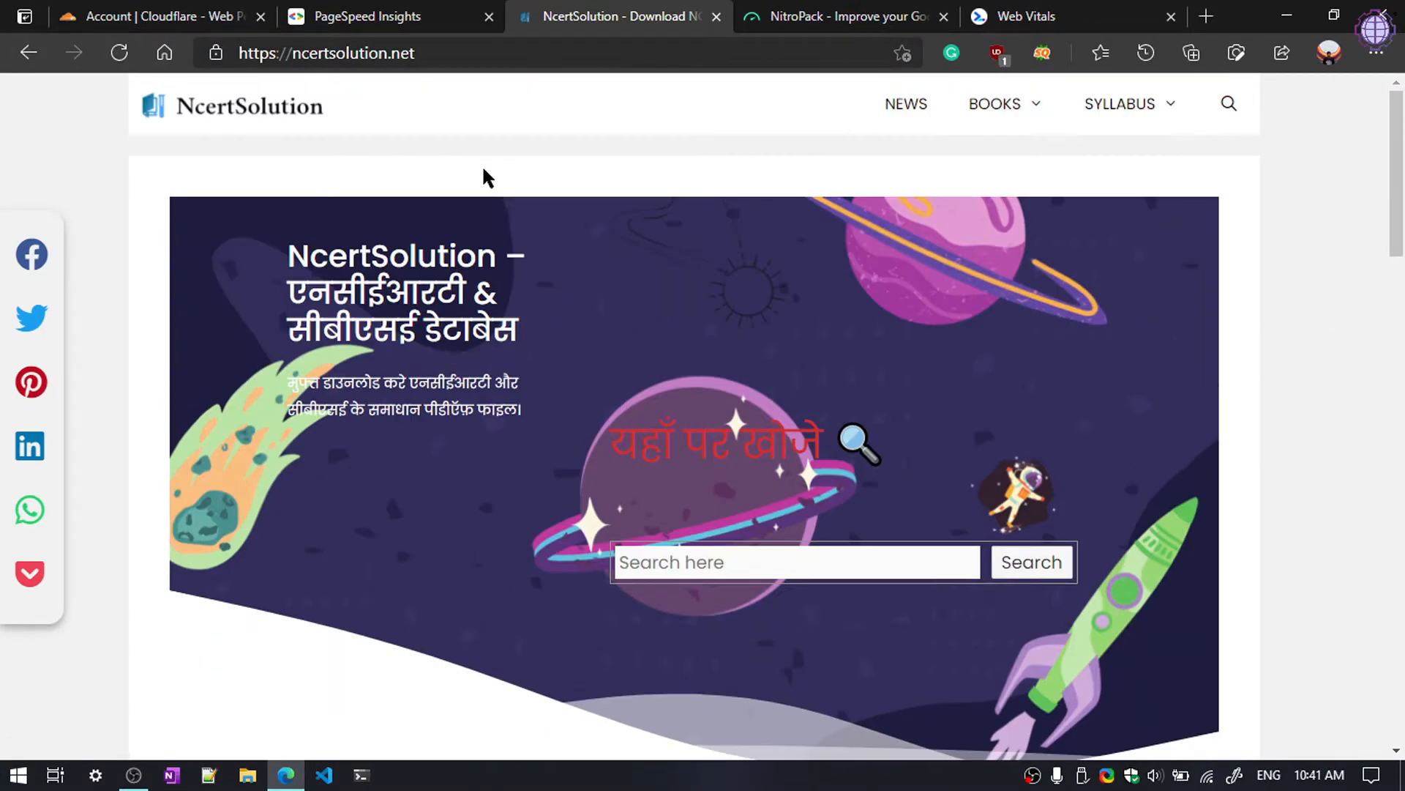
pyautogui.click(471, 53)
pyautogui.hotkey('ctrl', 'c')
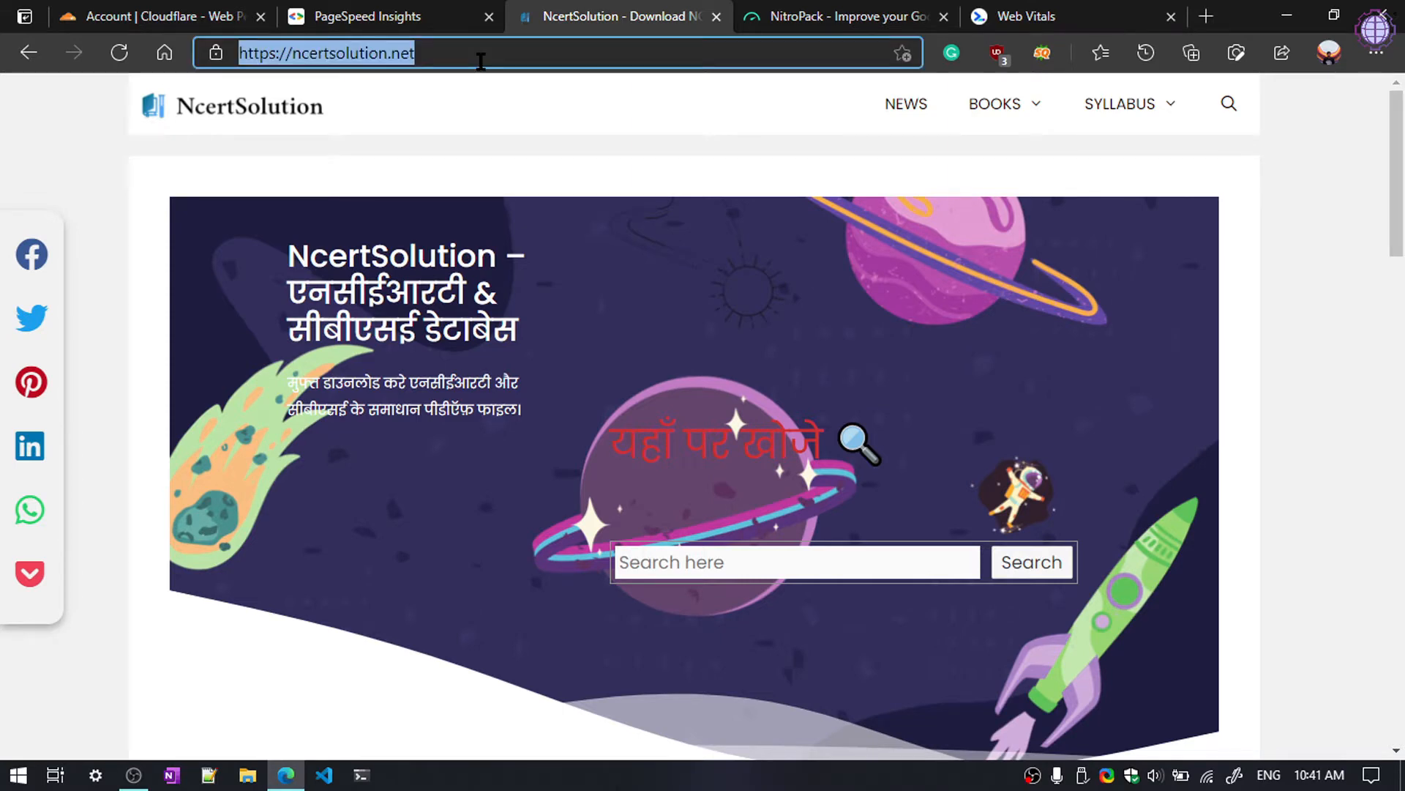
# Step: Paste the ncertsolution.net address into PageSpeed Insights and run the analysis
pyautogui.click(441, 9)
pyautogui.click(464, 269)
pyautogui.click(464, 269)
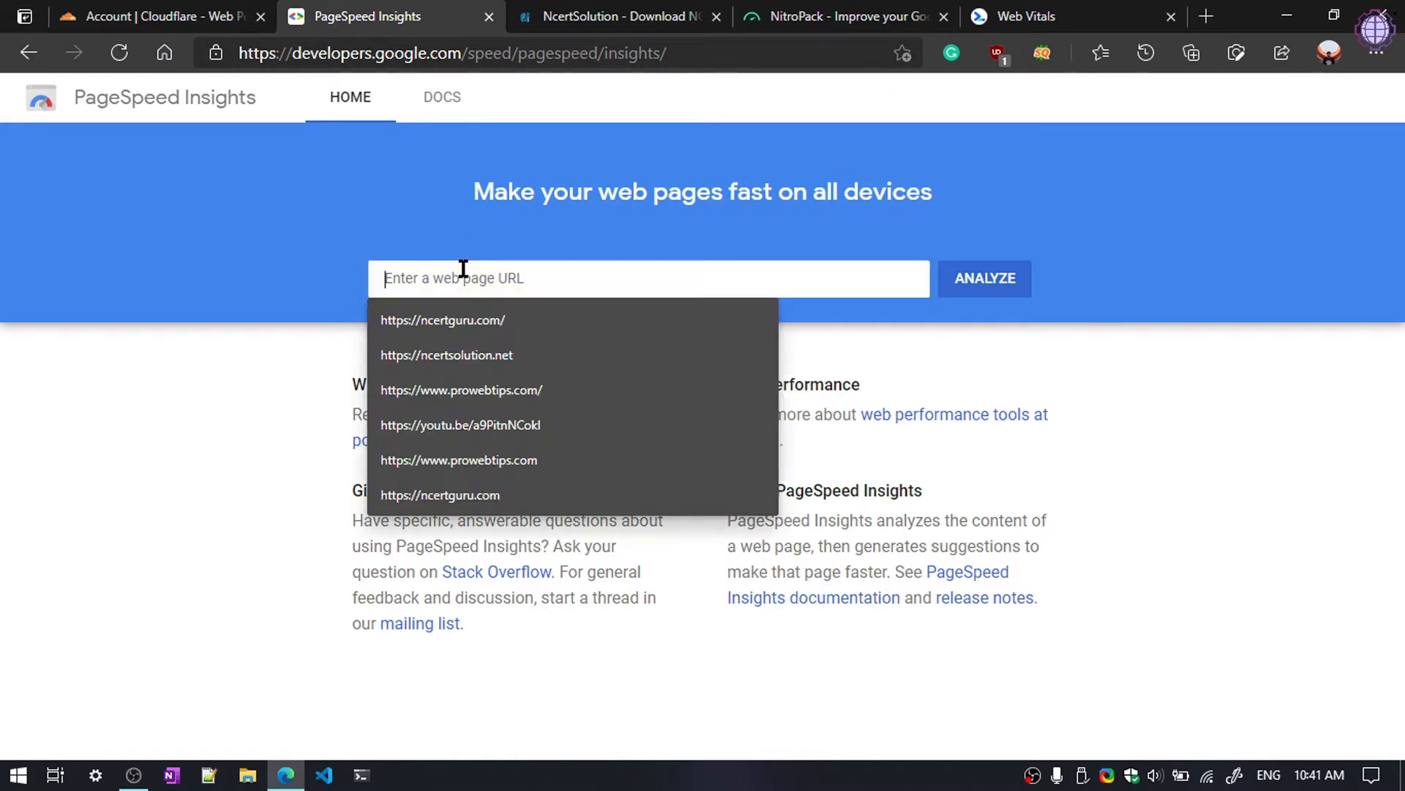
pyautogui.hotkey('ctrl', 'v')
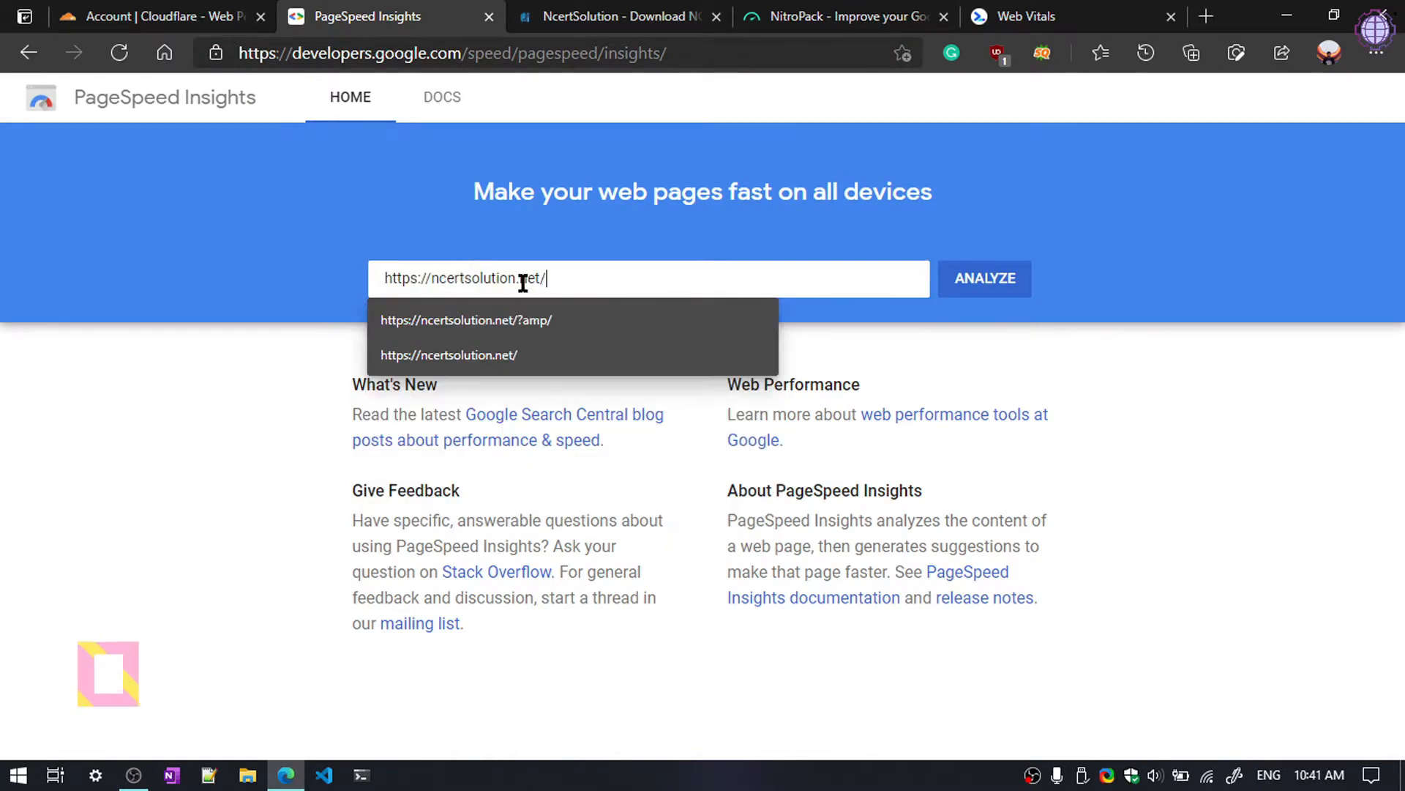
pyautogui.click(128, 224)
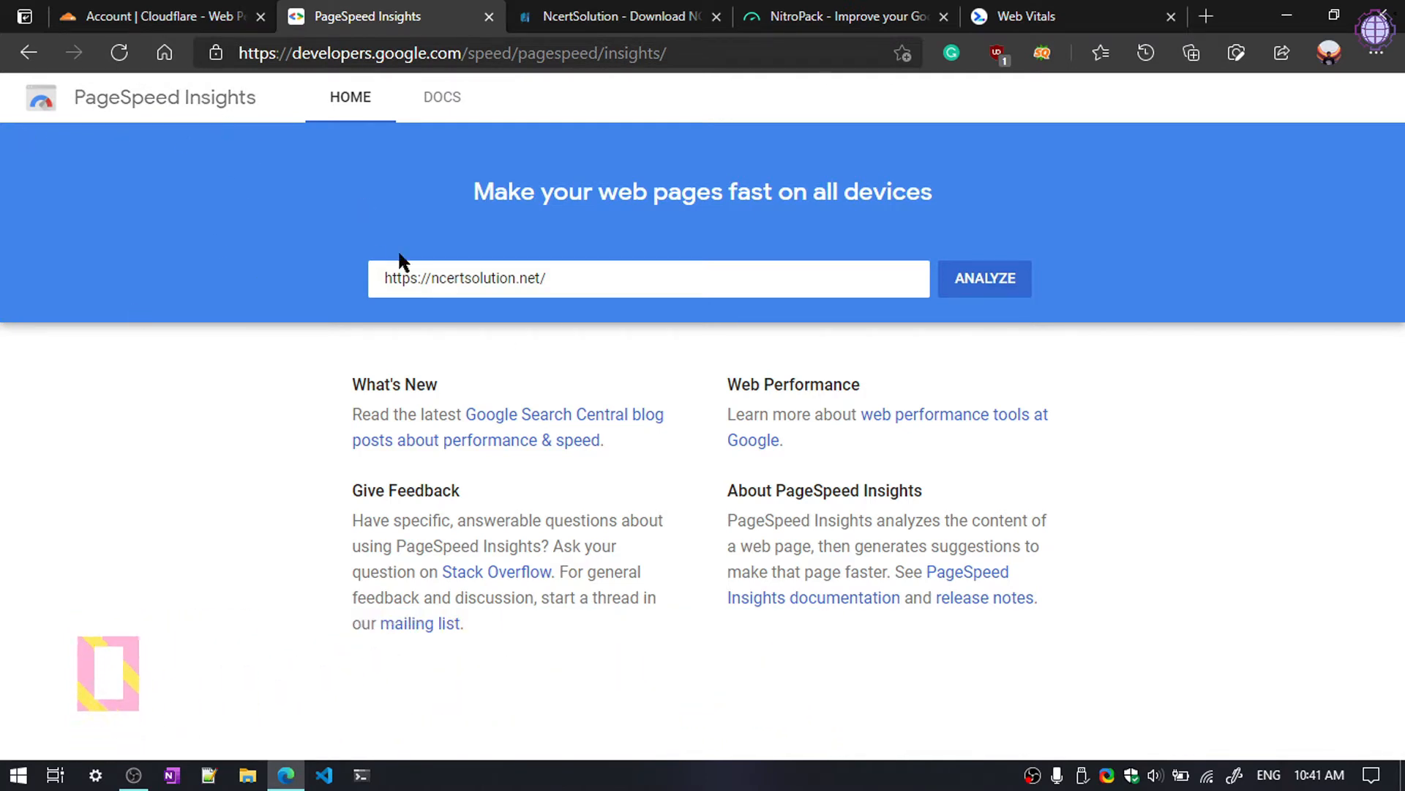
pyautogui.click(991, 278)
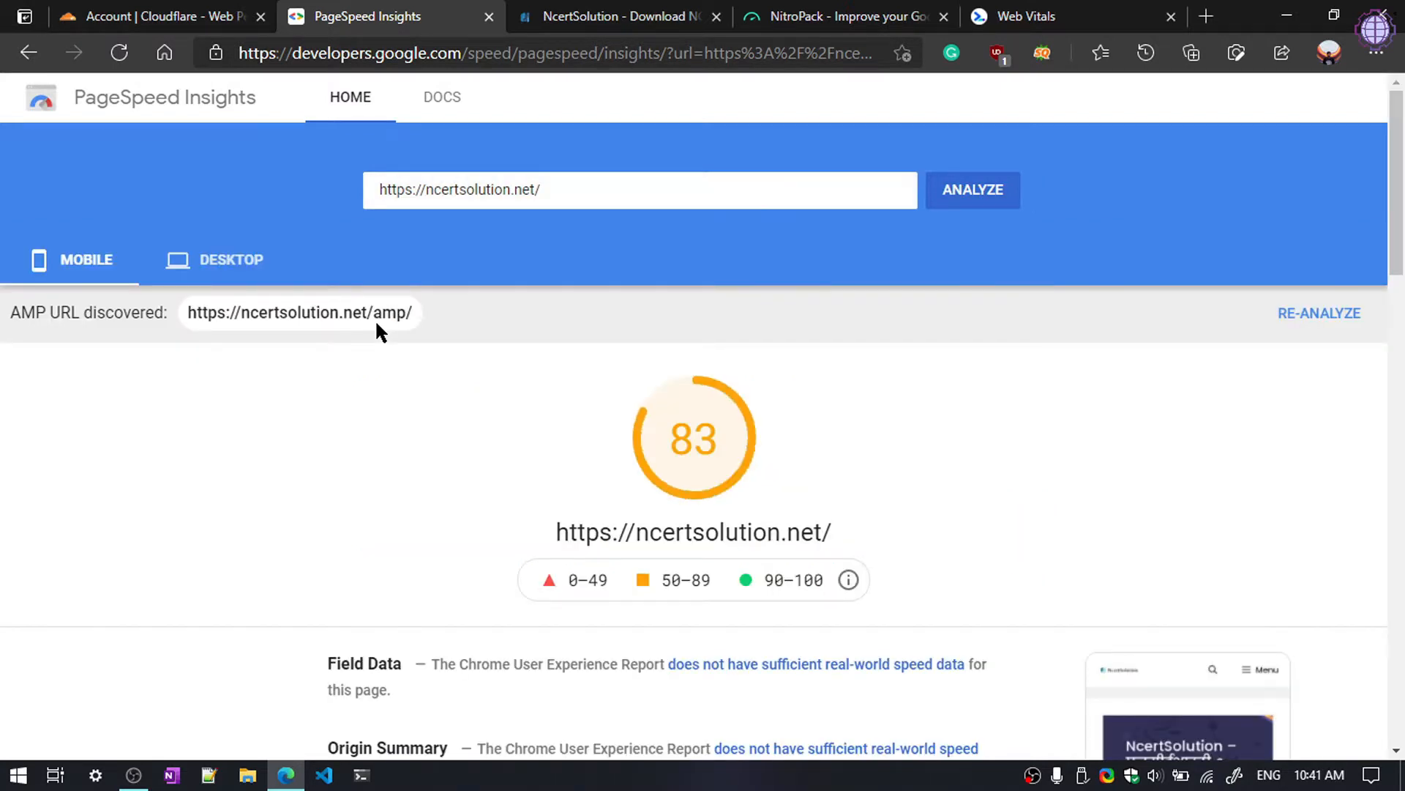
# Step: Review the 83-score lab data and compare it against the Web Vitals thresholds
pyautogui.scroll(-1, 661, 461)
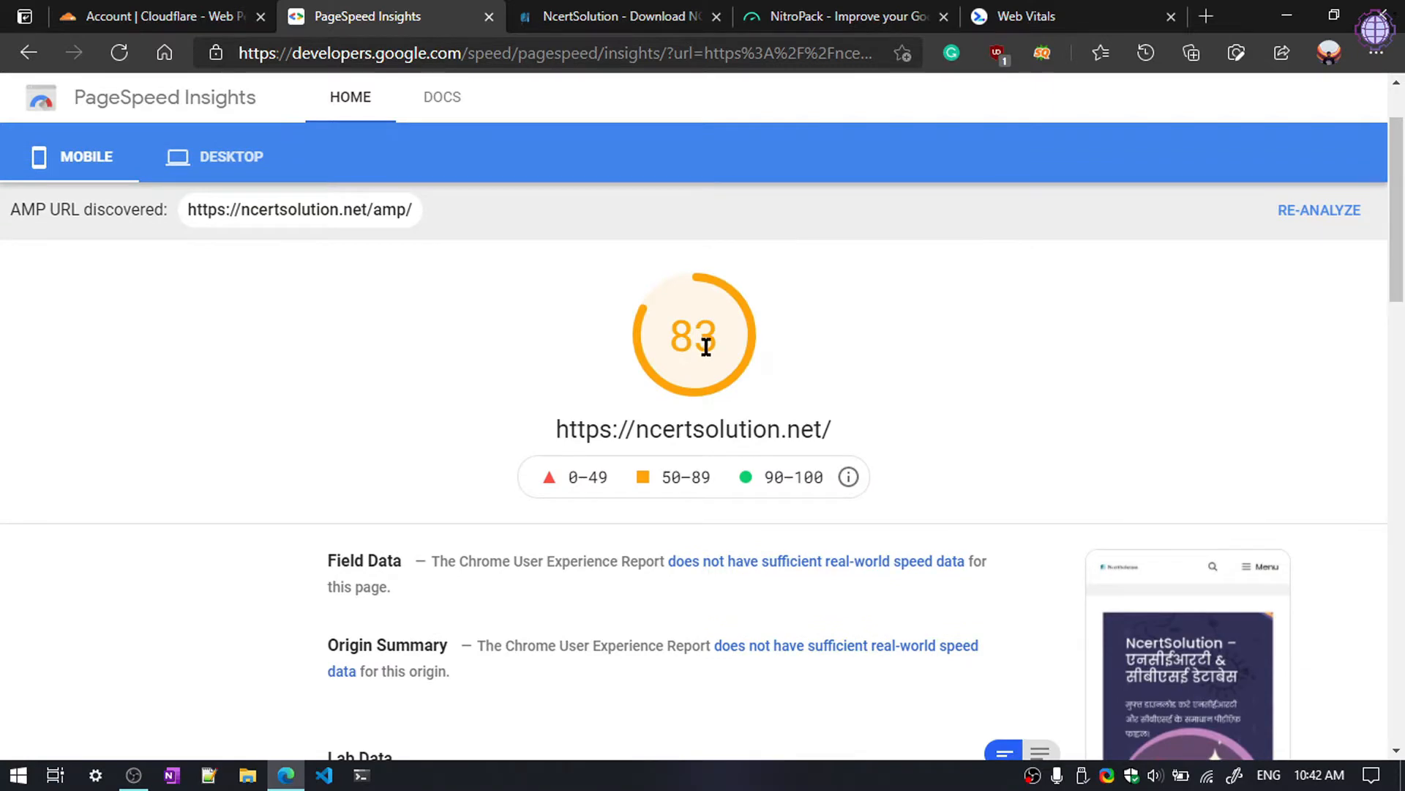
pyautogui.scroll(-3, 715, 345)
pyautogui.scroll(-2, 555, 476)
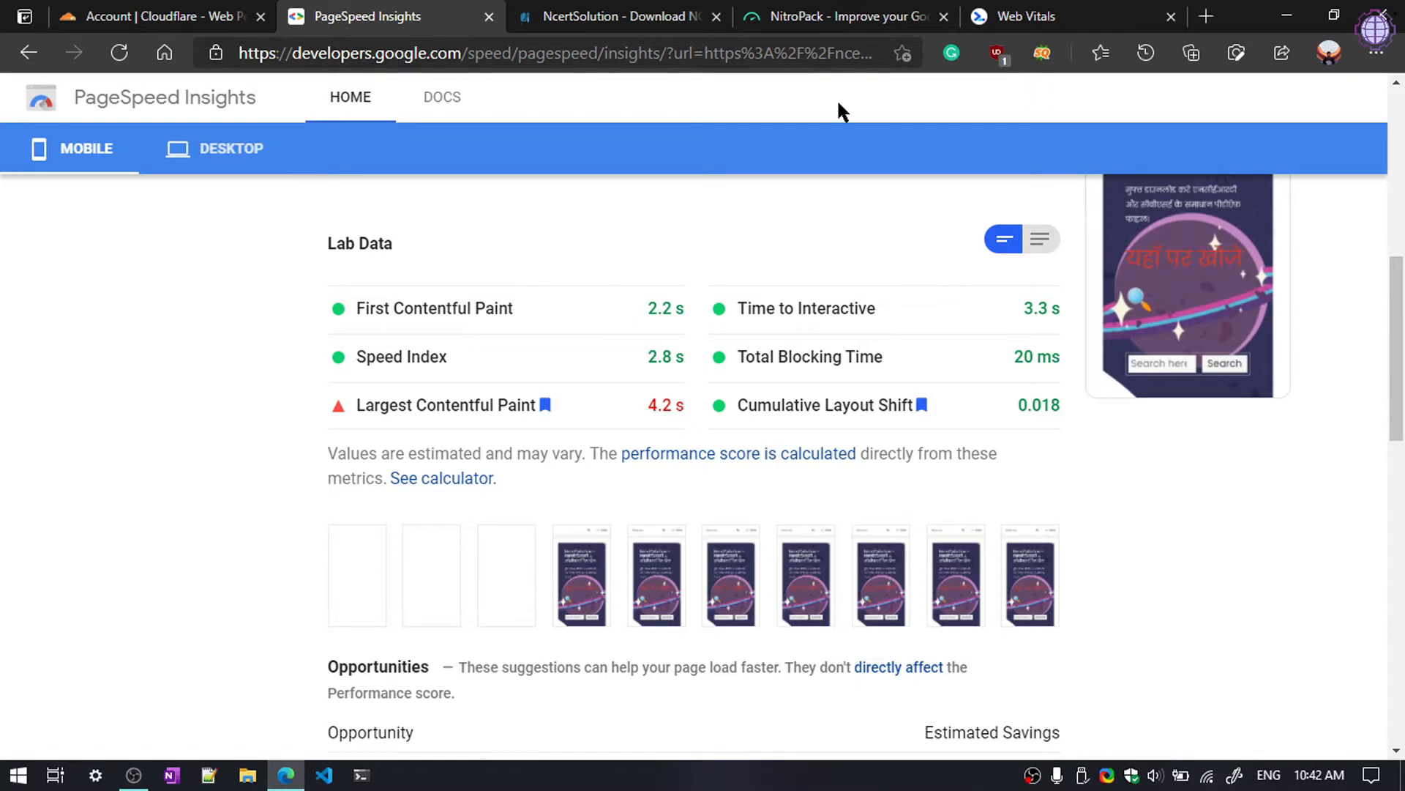
pyautogui.click(1021, 17)
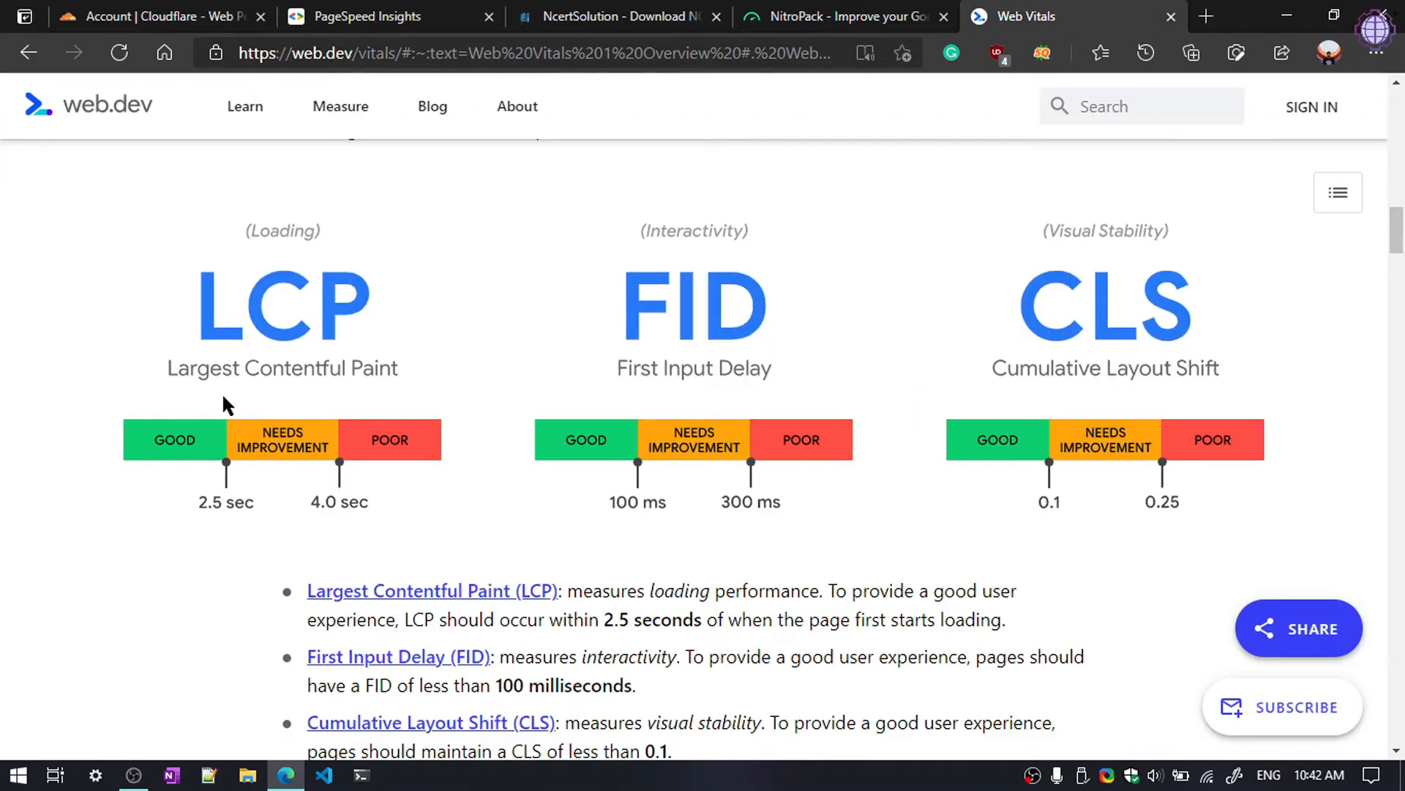
pyautogui.scroll(-1, 226, 403)
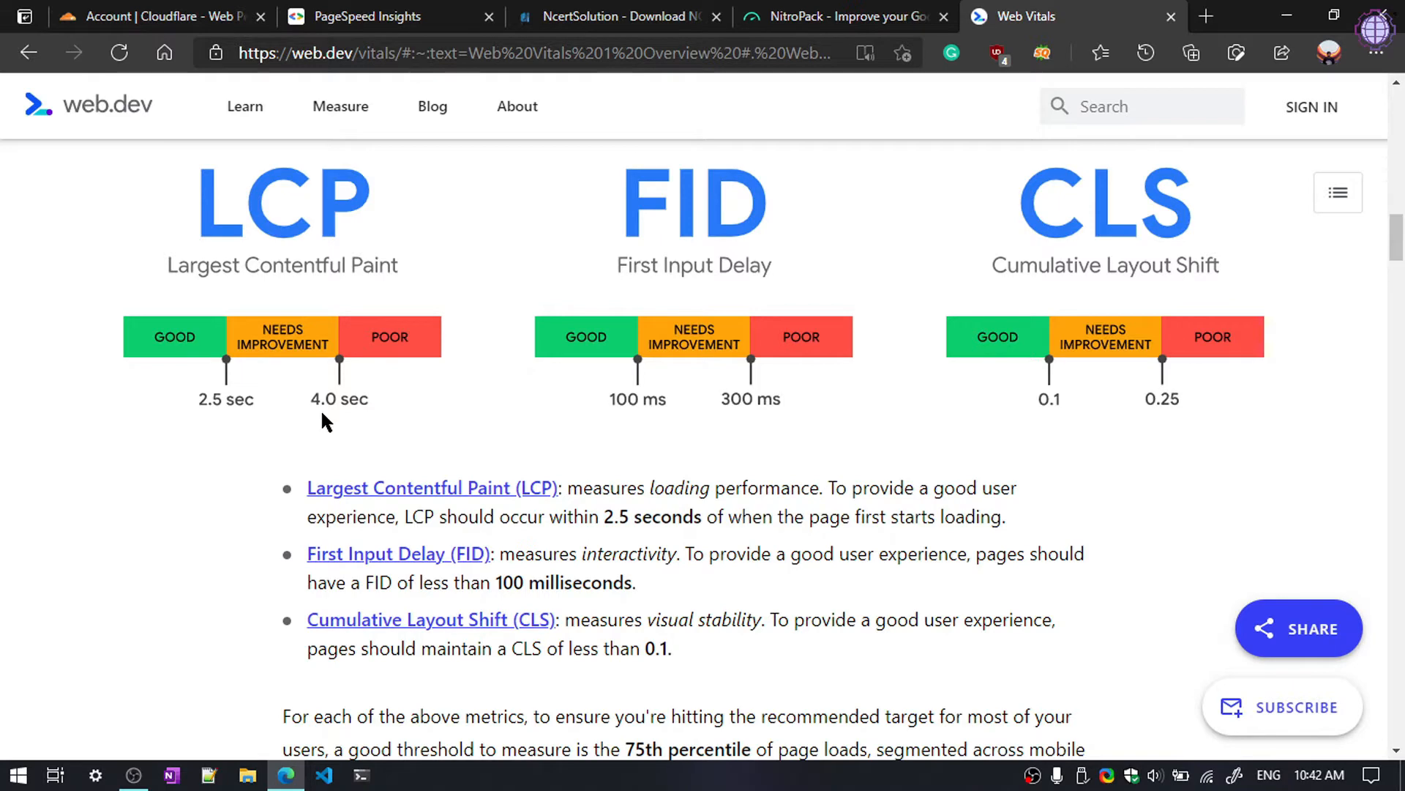
# Step: Go to the NitroPack website
pyautogui.click(542, 15)
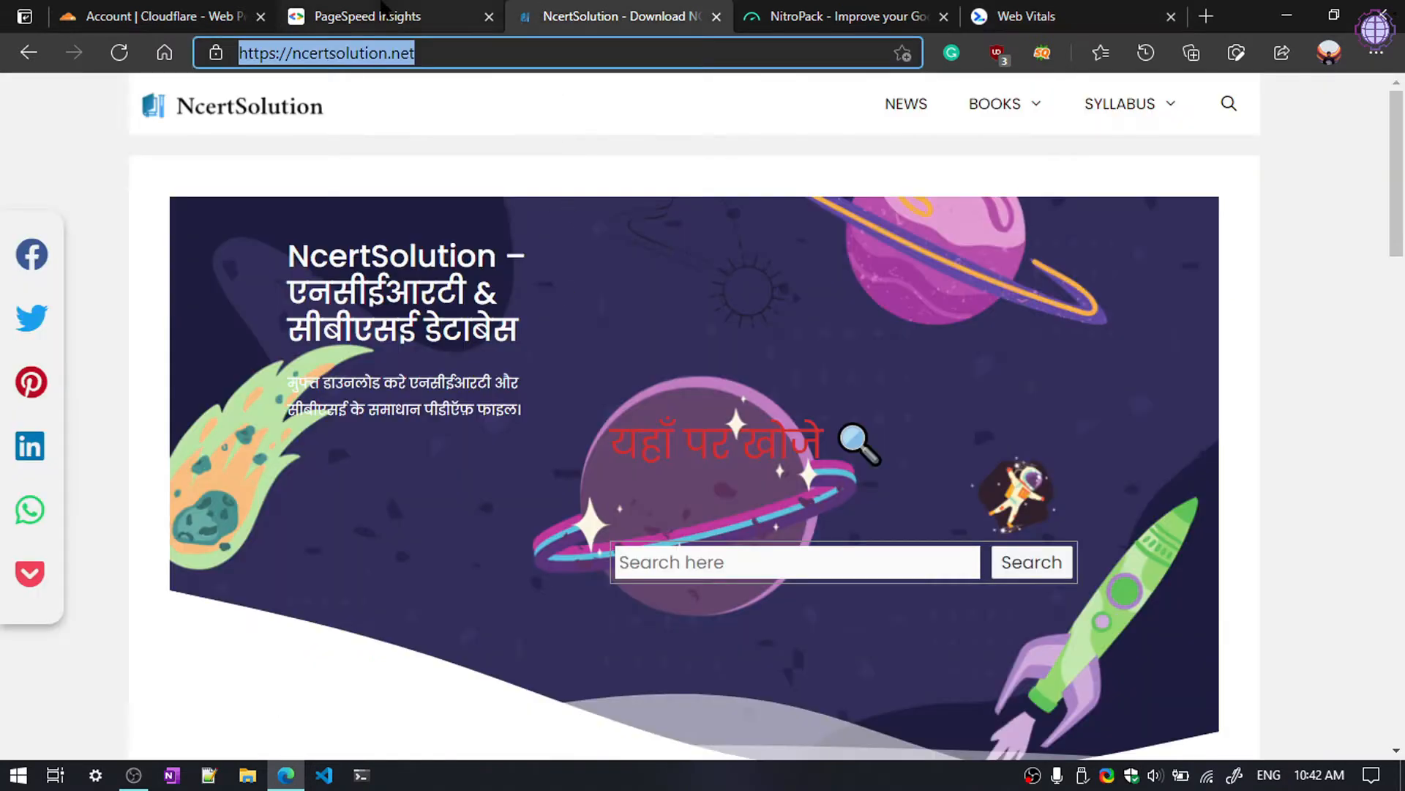
pyautogui.click(382, 7)
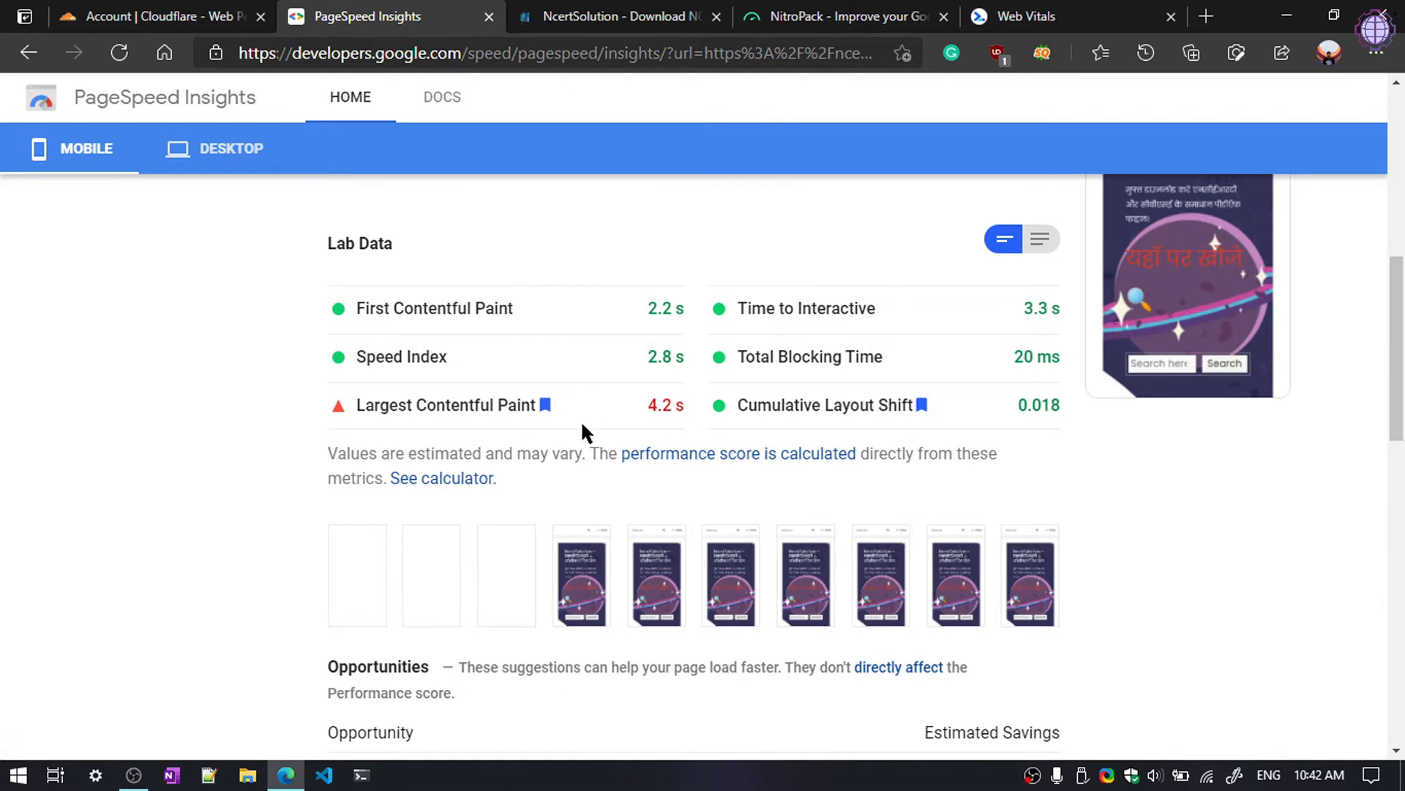
pyautogui.scroll(10, 583, 423)
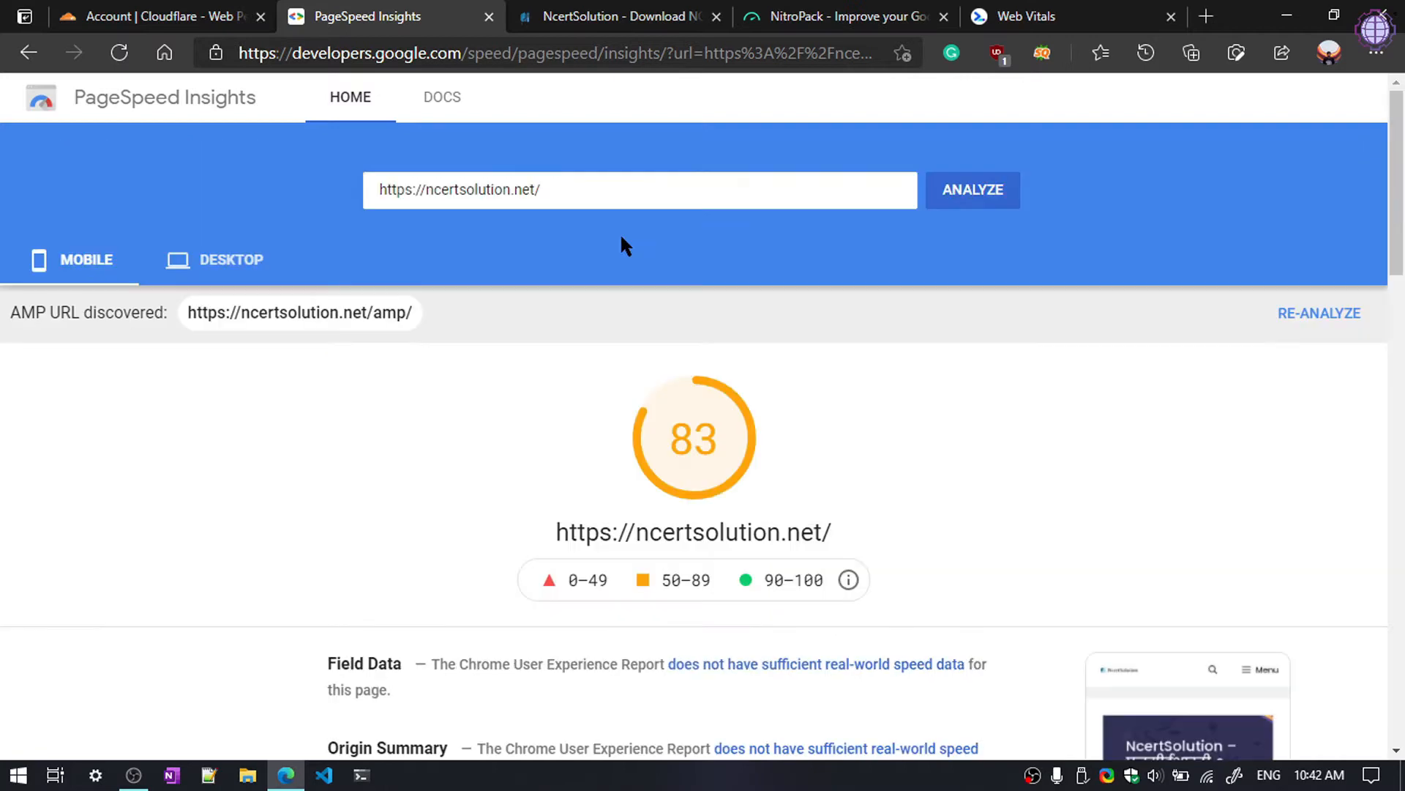
pyautogui.click(812, 19)
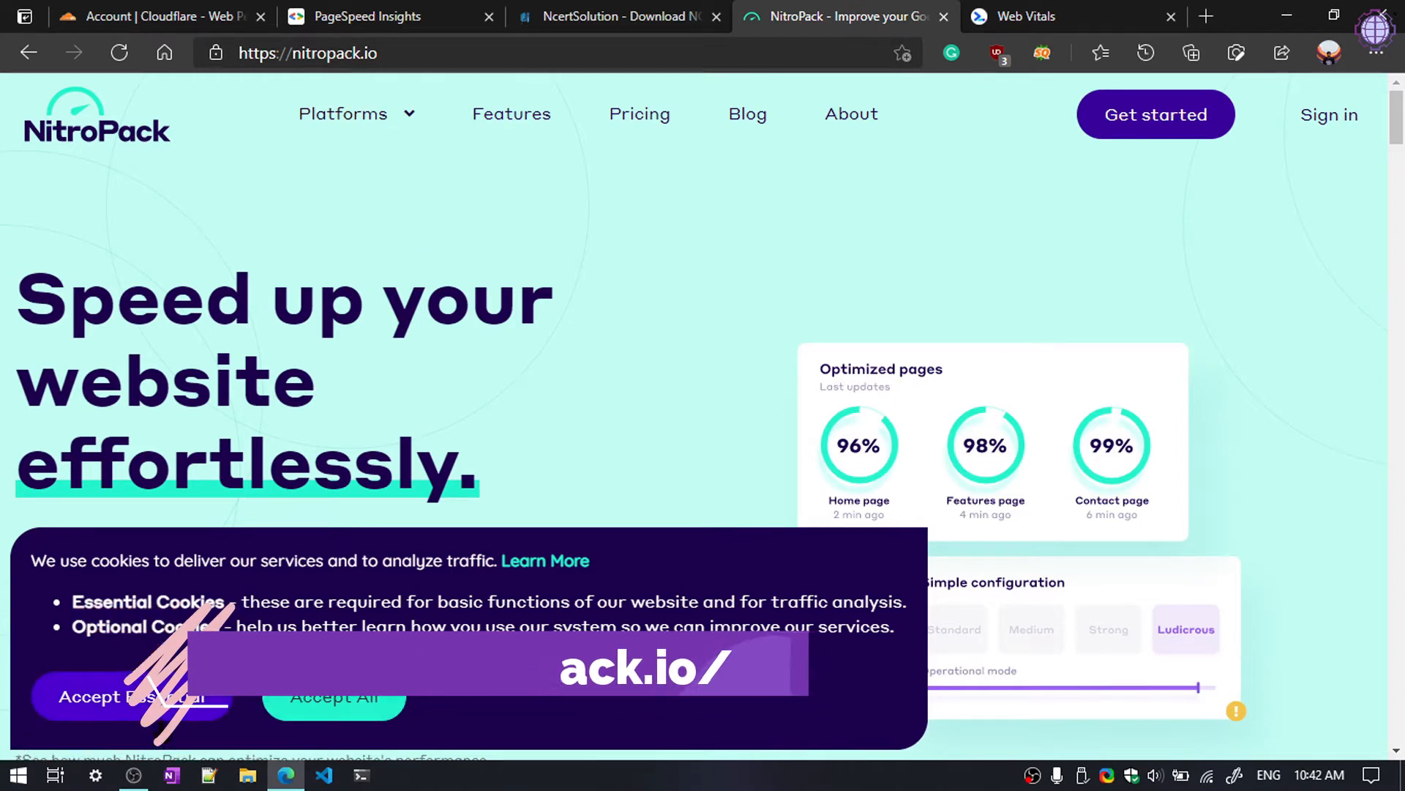
# Step: Dismiss NitroPack's cookie notice
pyautogui.click(147, 700)
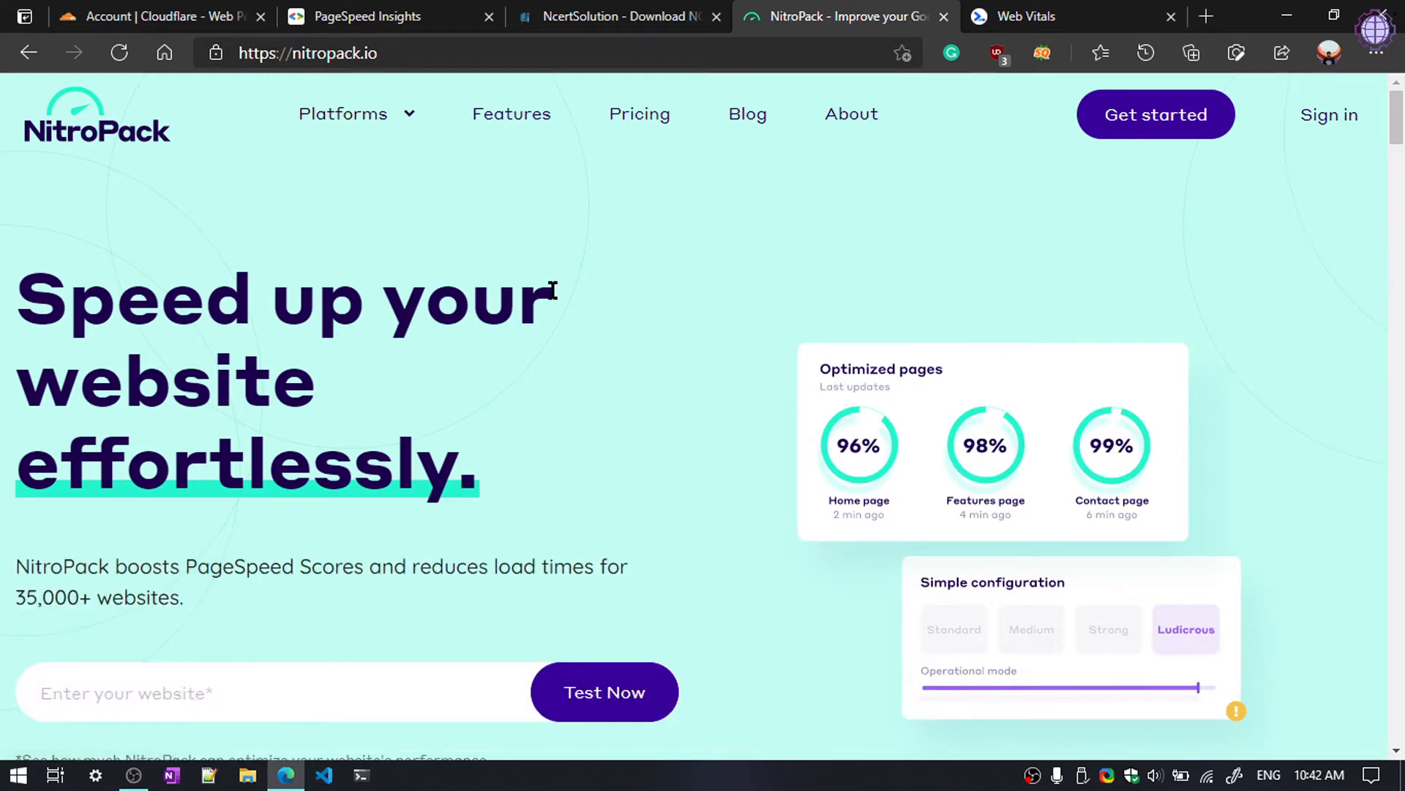
pyautogui.scroll(-10, 549, 292)
pyautogui.scroll(10, 558, 489)
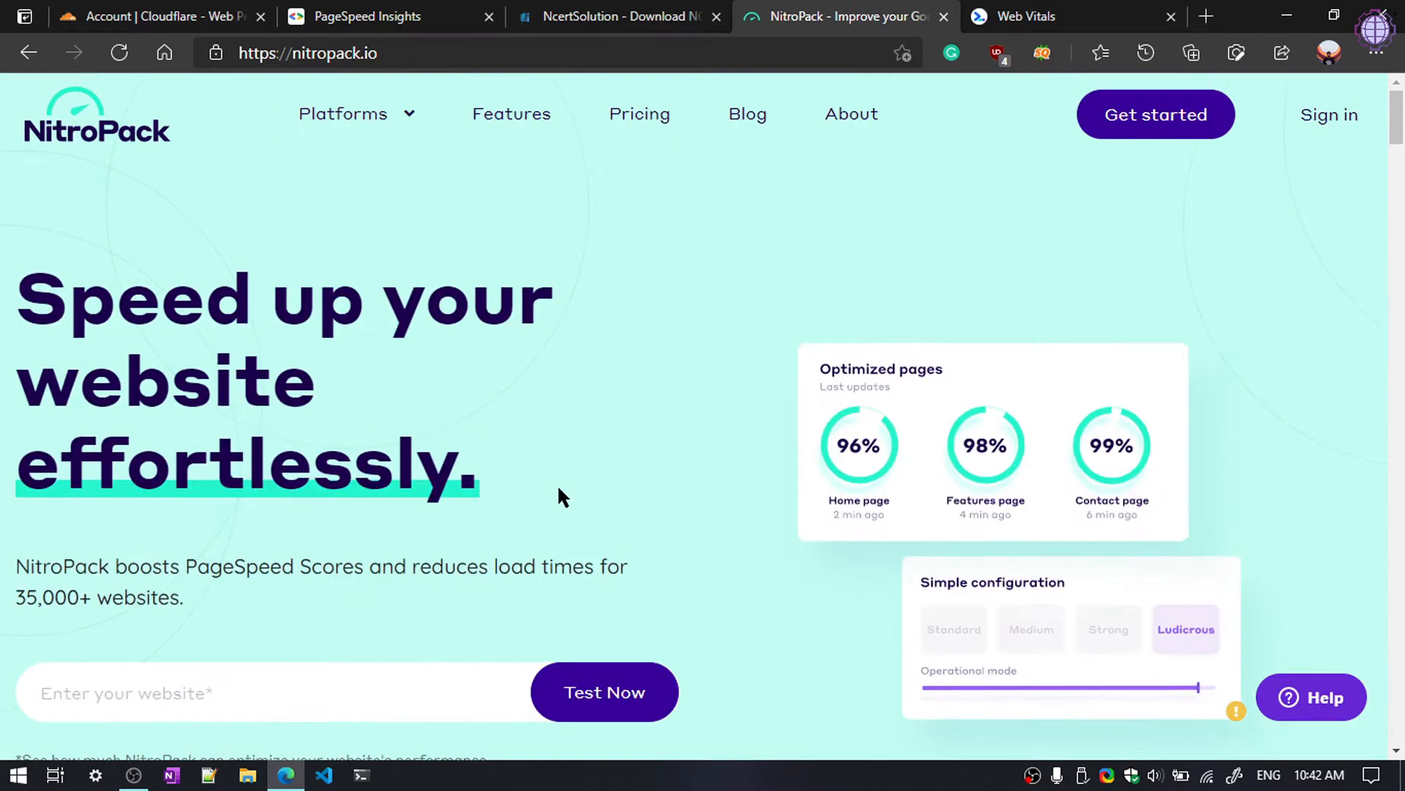
# Step: Compare the yearly NitroPack plans on the pricing page and choose the Free plan
pyautogui.click(1150, 136)
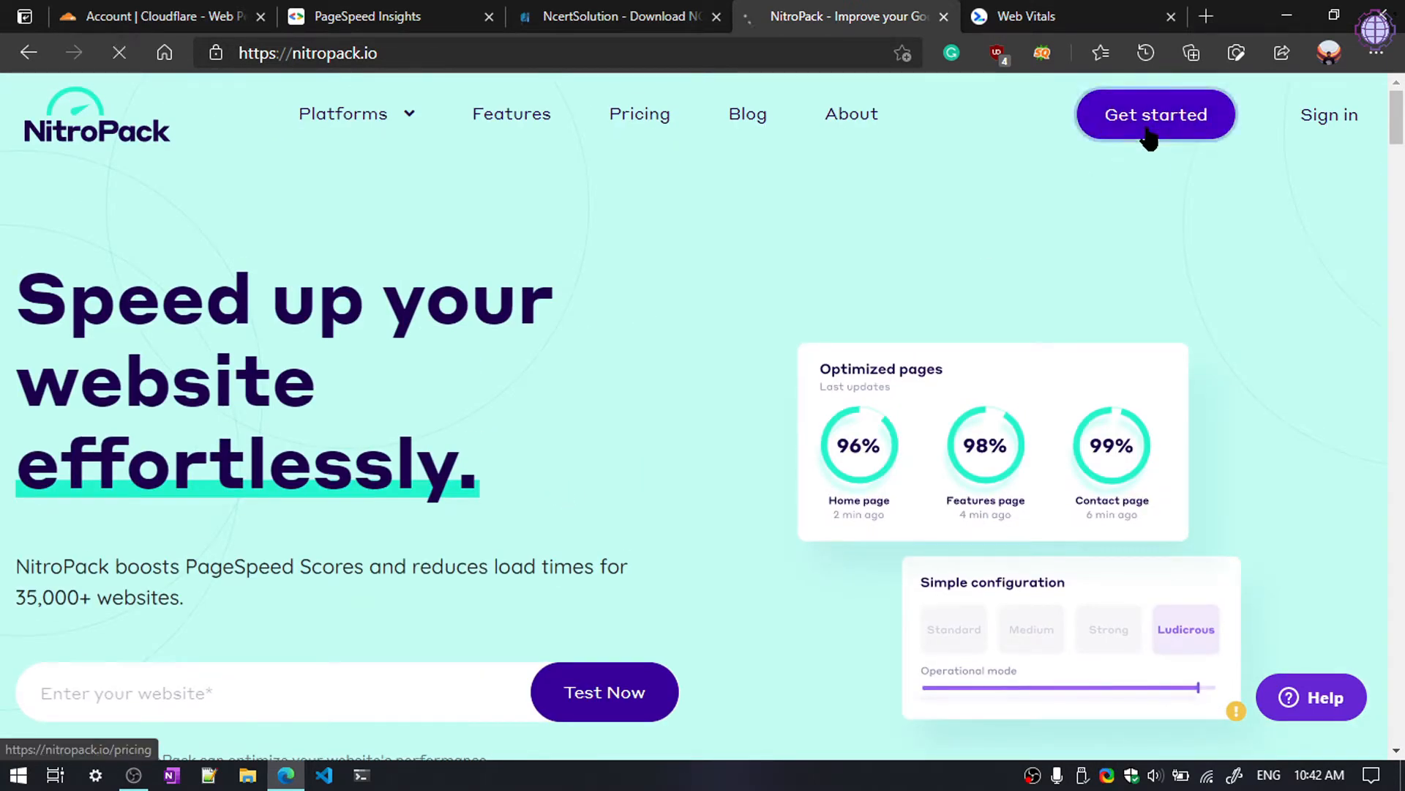
pyautogui.scroll(-3, 1150, 232)
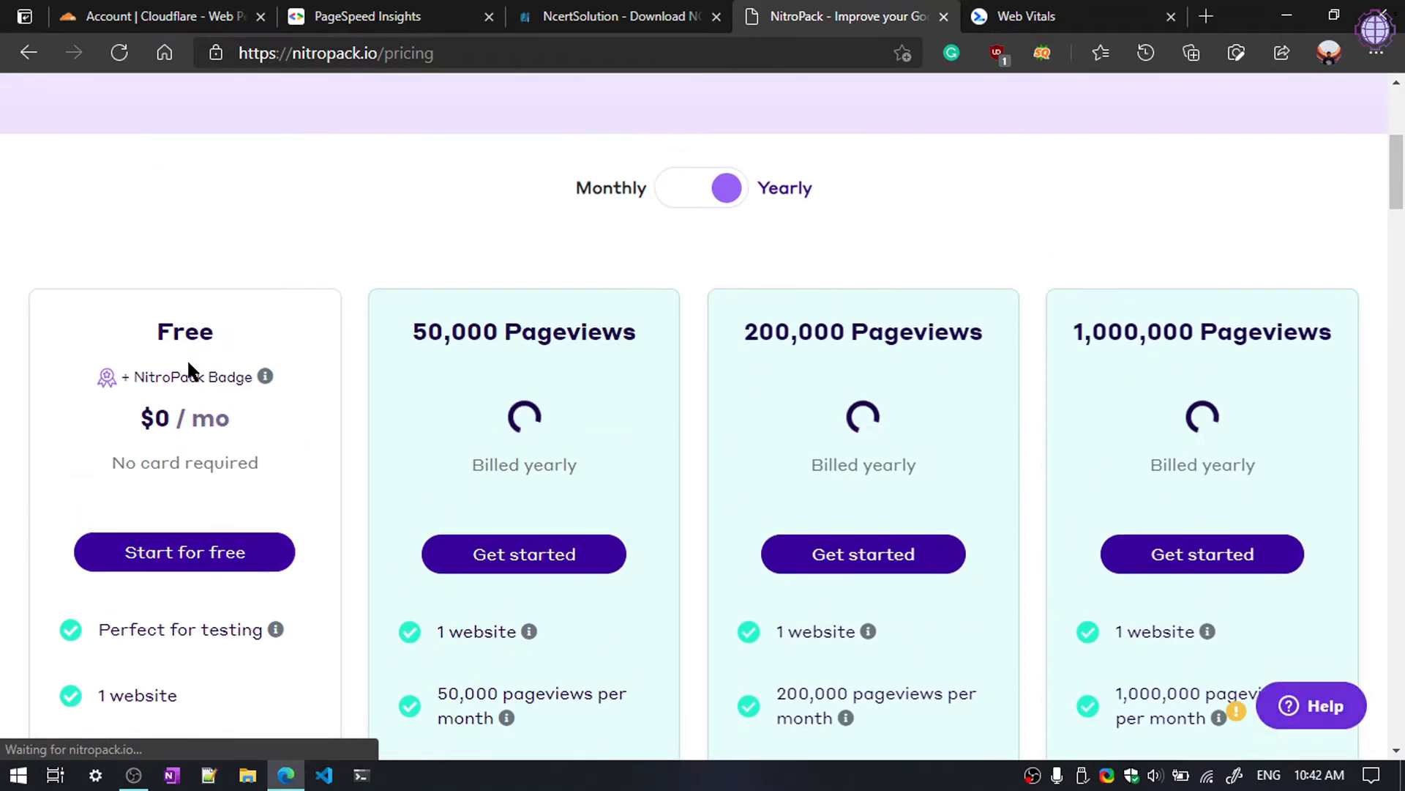
pyautogui.scroll(-1, 249, 417)
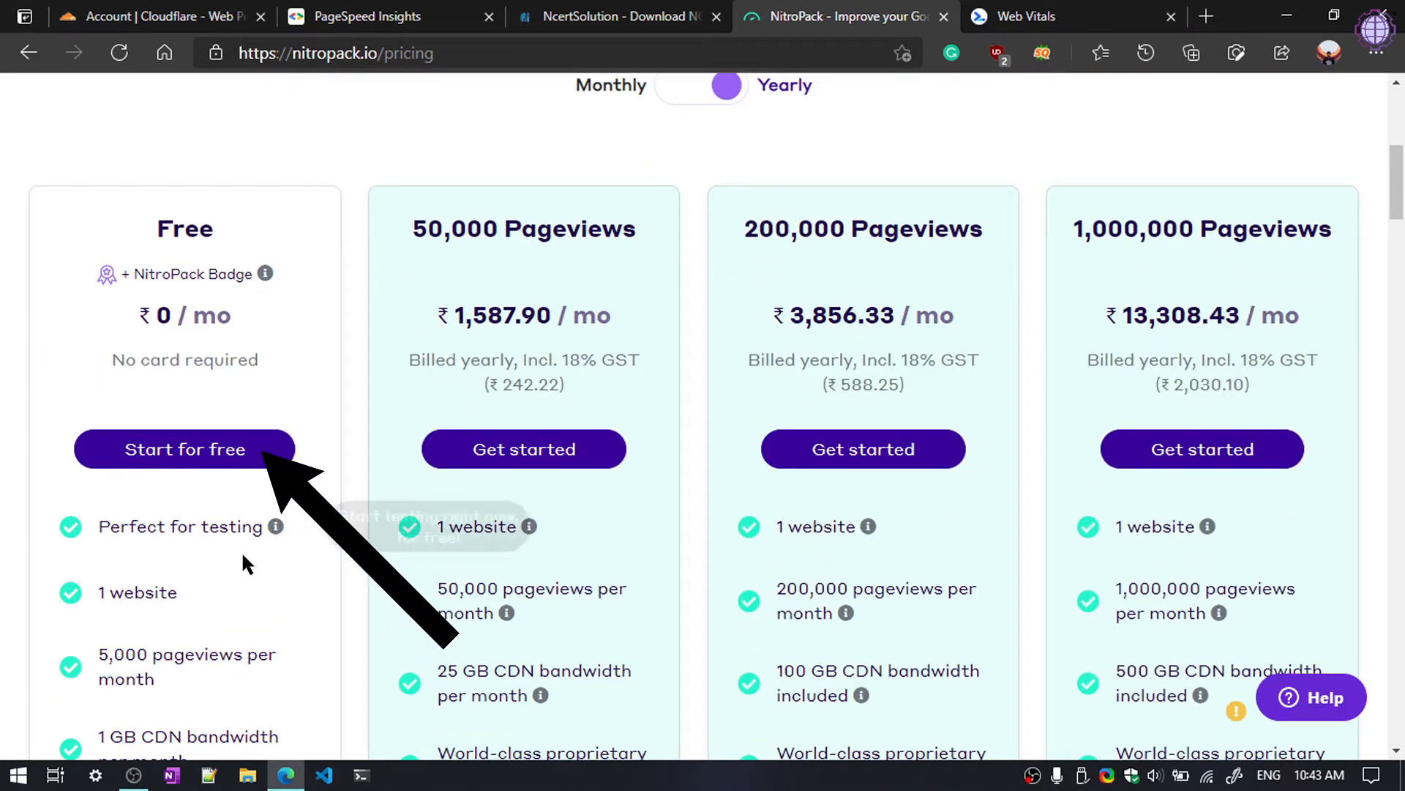
pyautogui.scroll(-1, 224, 585)
pyautogui.scroll(1, 246, 282)
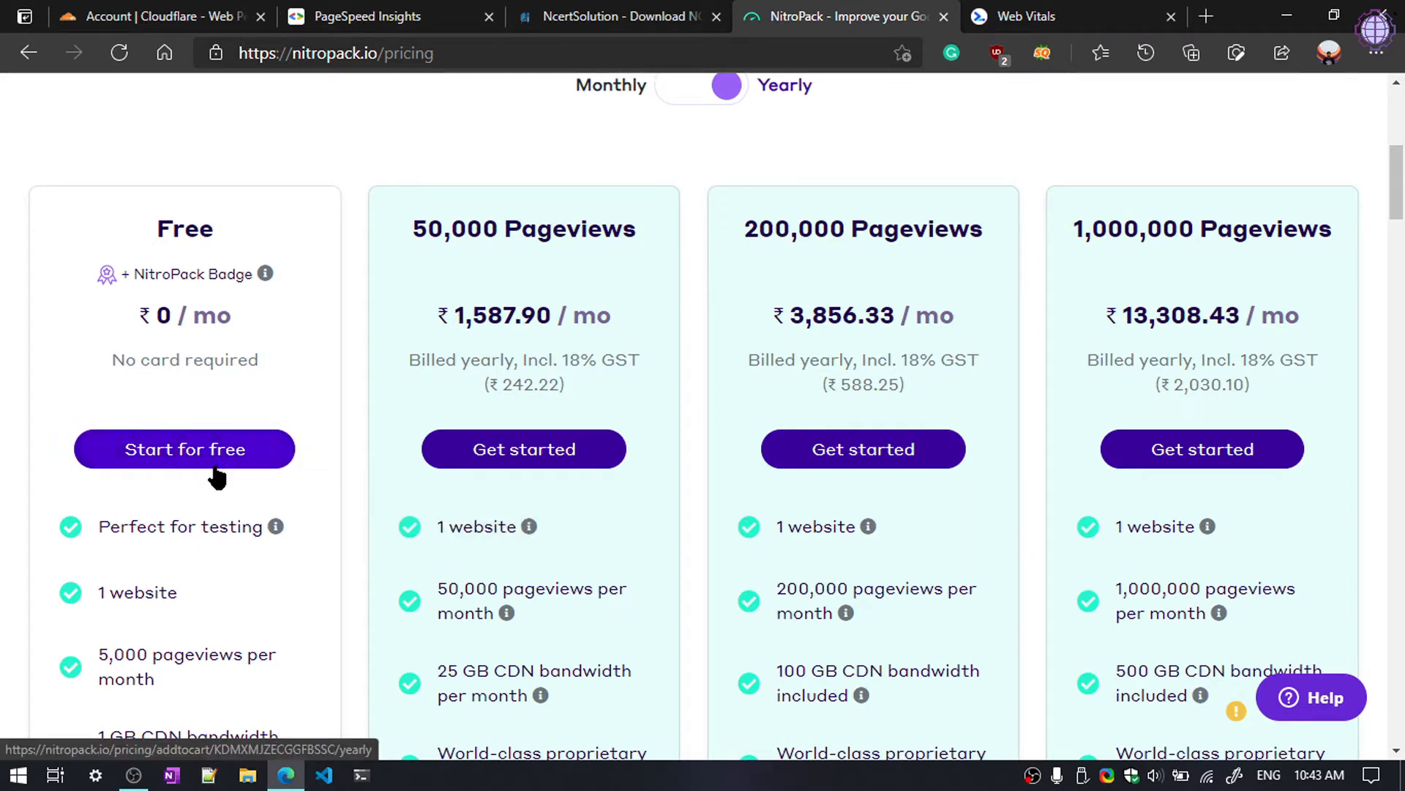
pyautogui.scroll(-3, 117, 498)
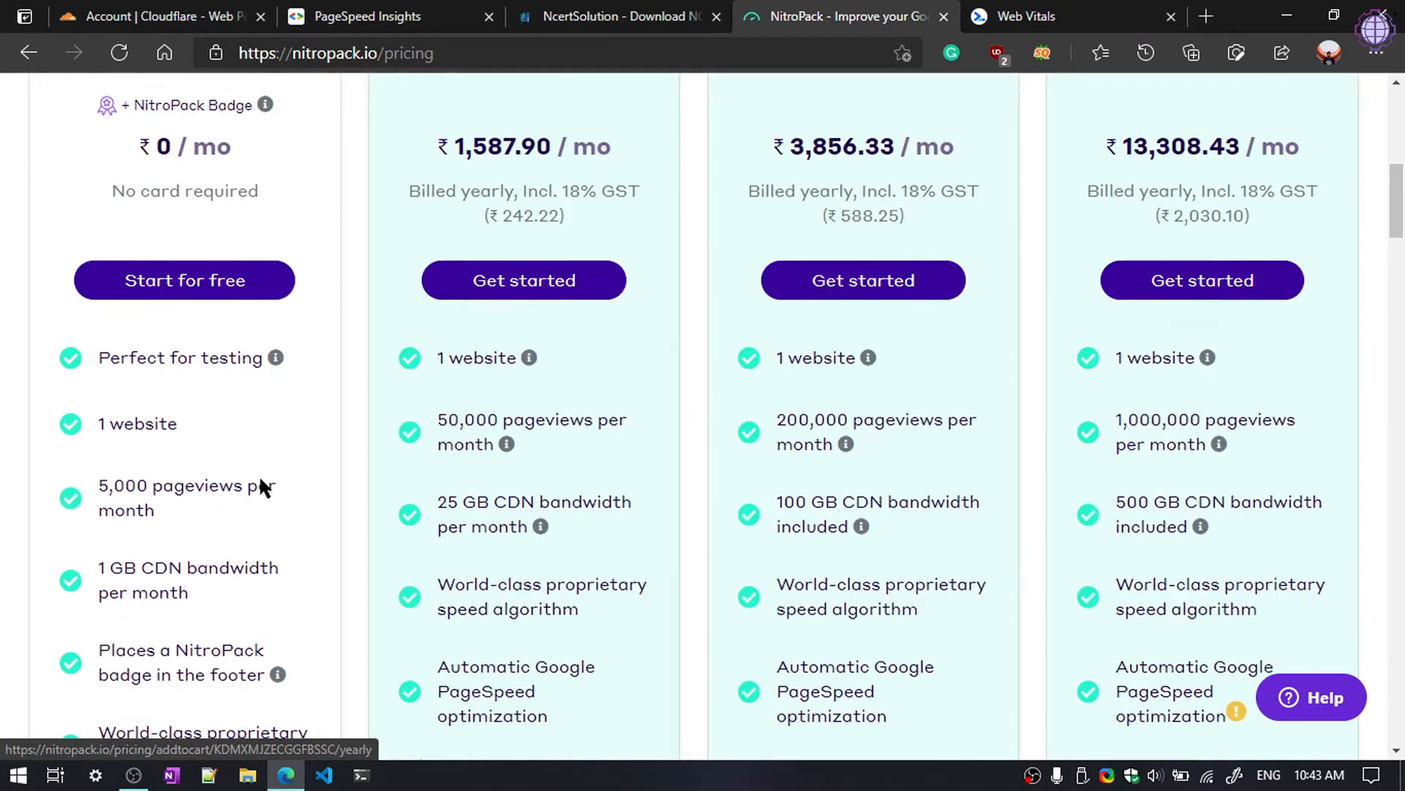
pyautogui.scroll(2, 156, 300)
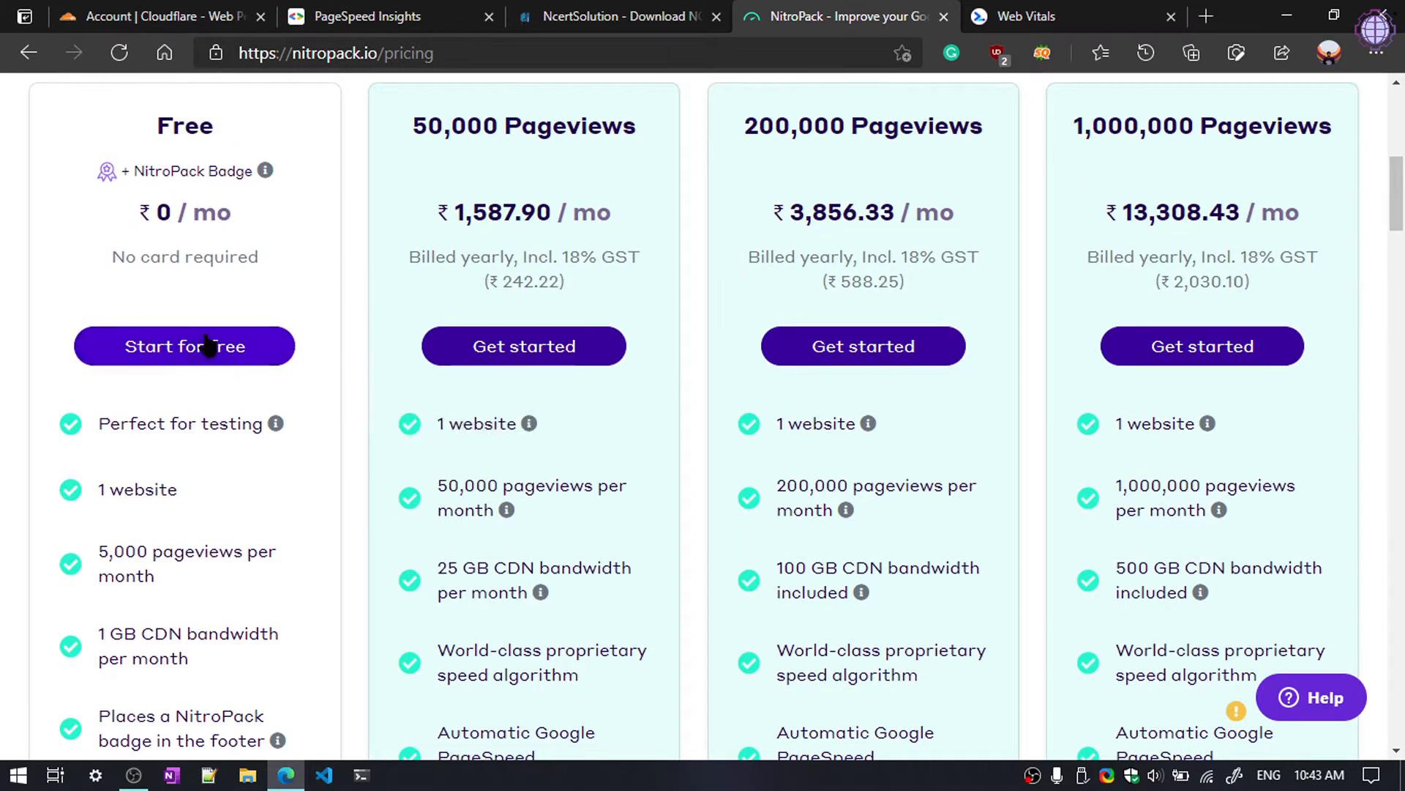
pyautogui.click(204, 362)
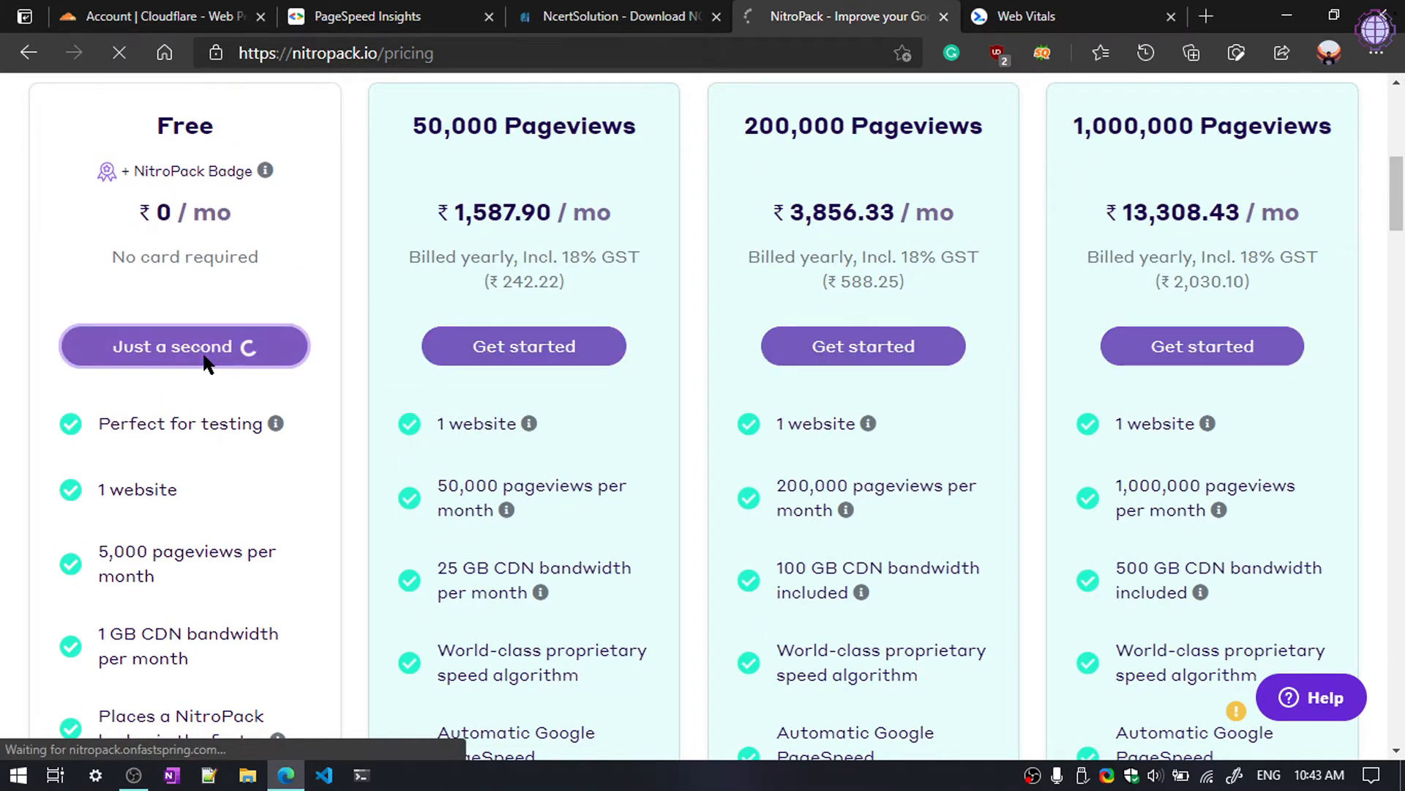
# Step: Fill in the name and e-mail fields from saved details, adjusting the e-mail address
pyautogui.click(235, 455)
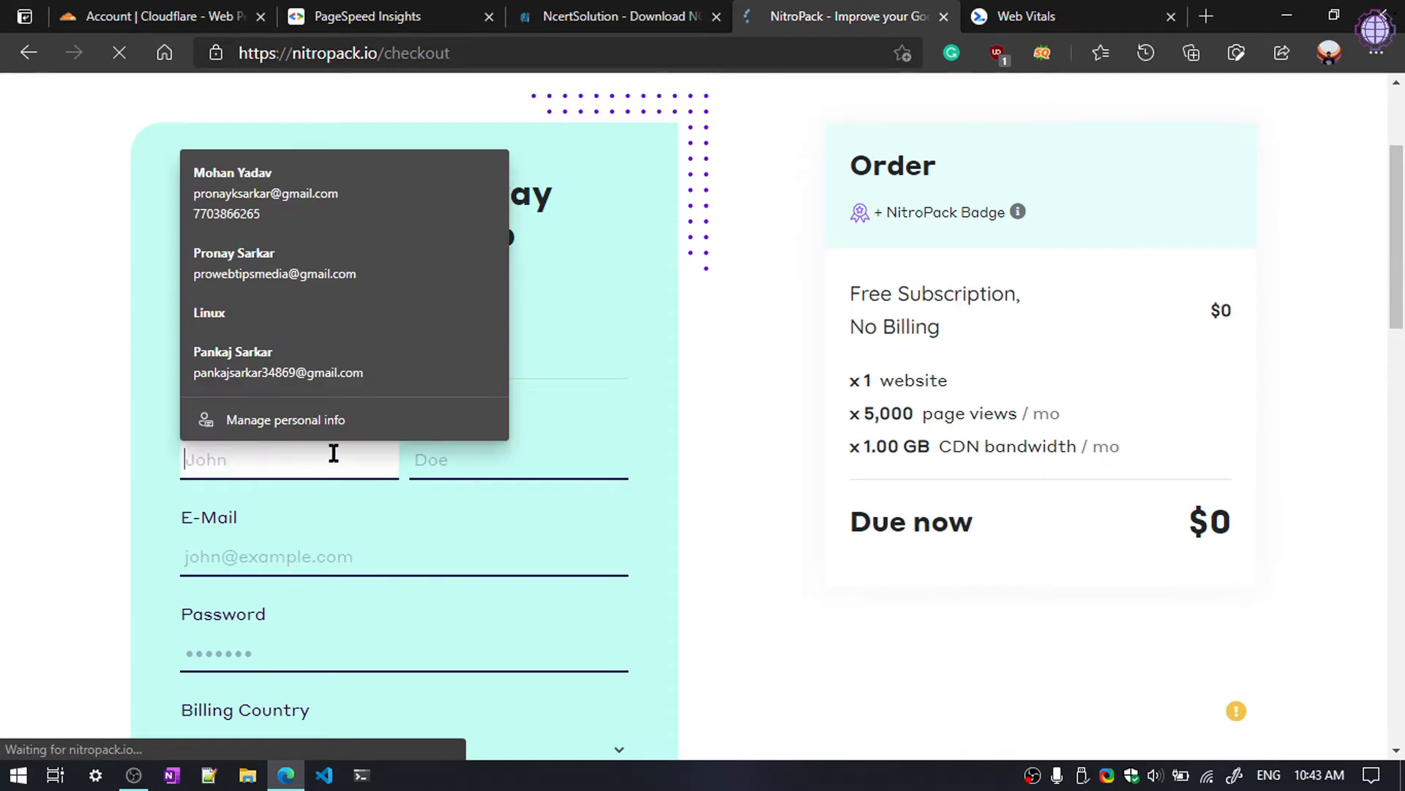
pyautogui.scroll(-3, 333, 452)
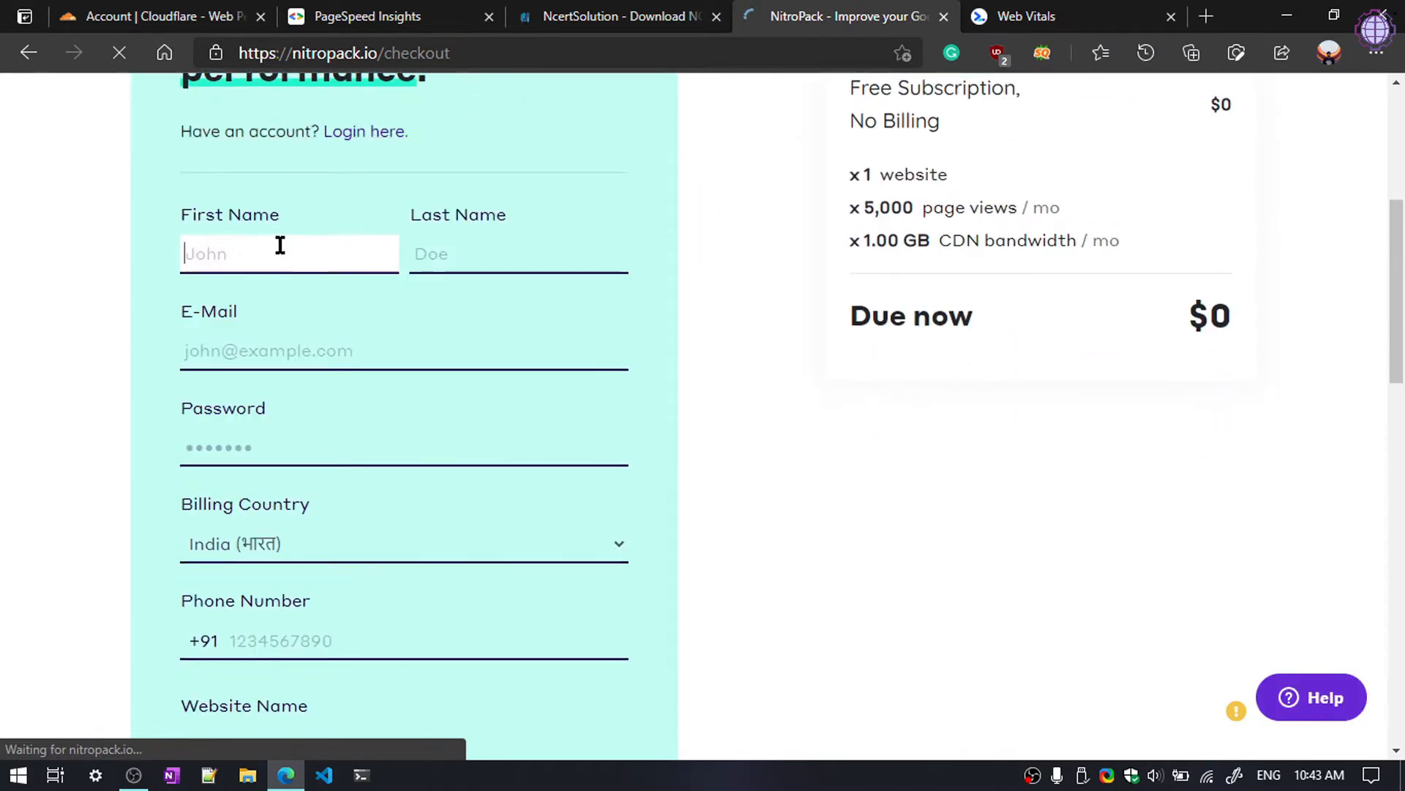
pyautogui.write('Pro')
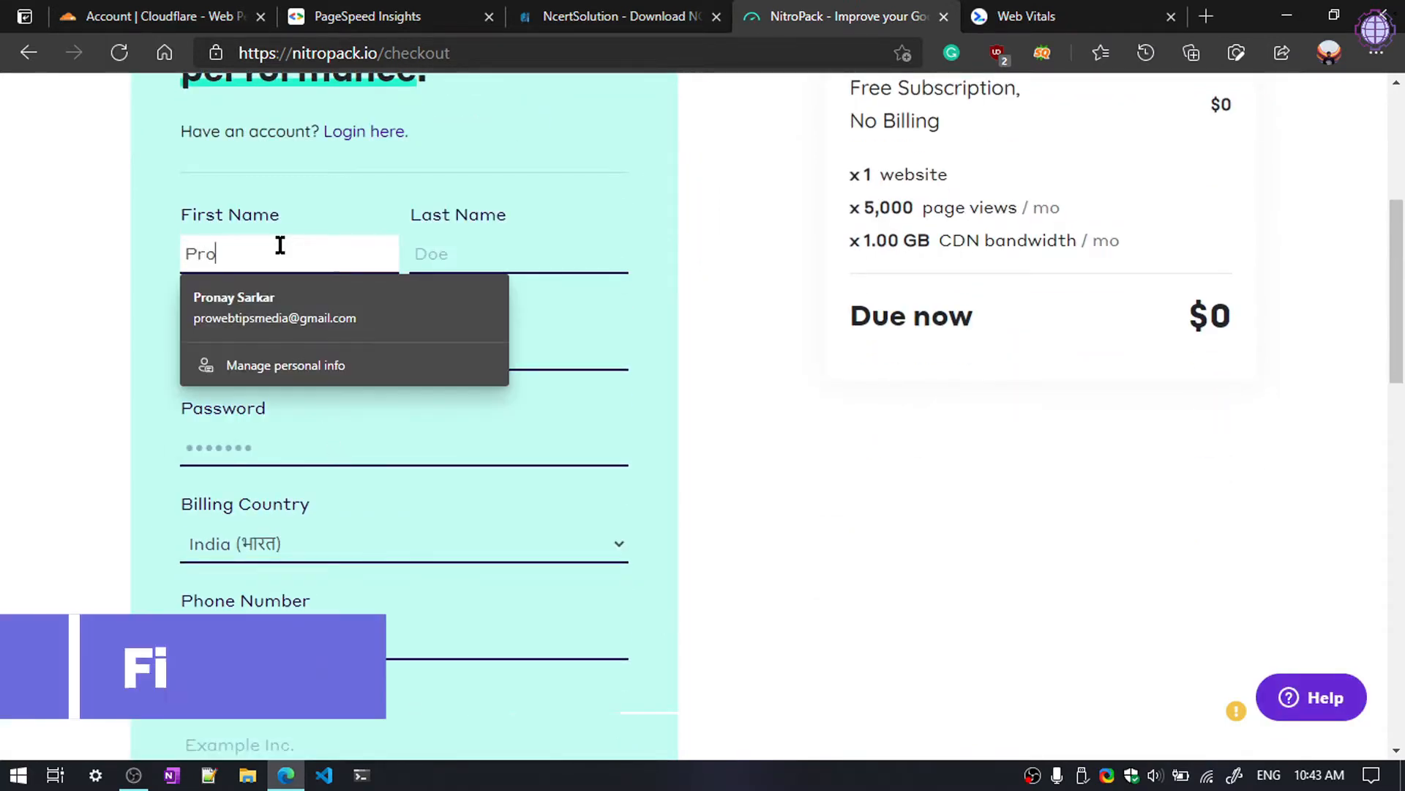
pyautogui.click(308, 308)
pyautogui.moveTo(298, 352); pyautogui.dragTo(128, 350)
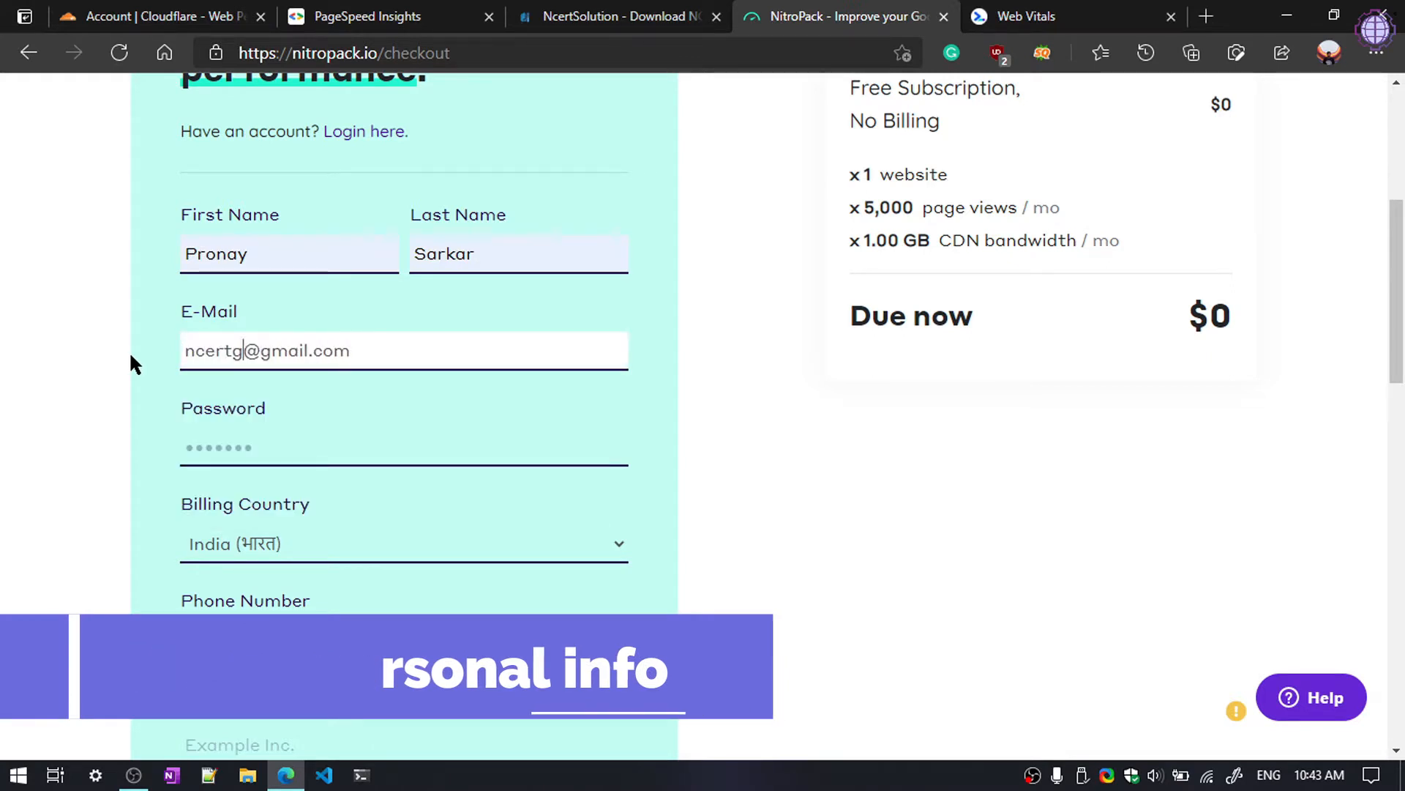
pyautogui.write('solution.net')
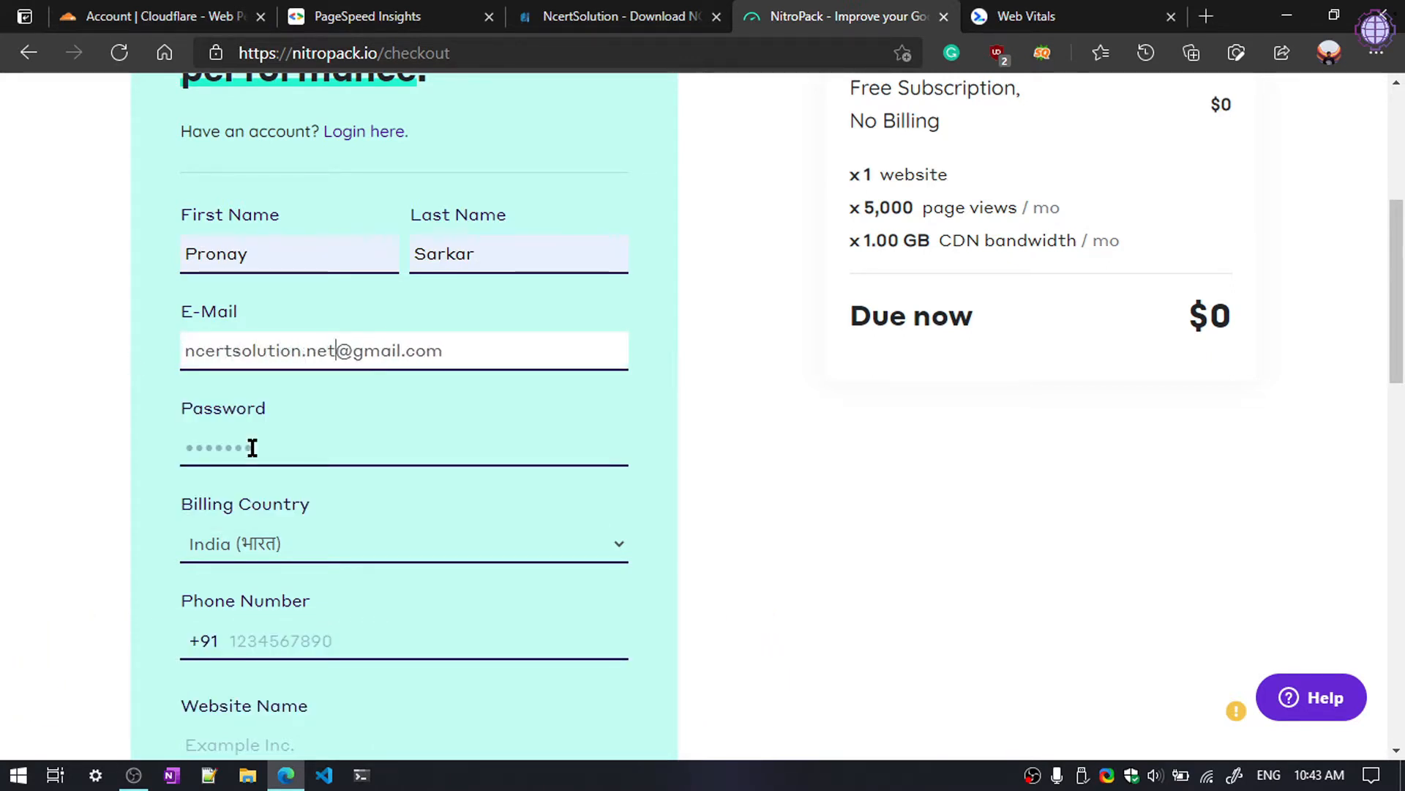
# Step: Enter the account password and the suggested phone number
pyautogui.click(251, 446)
pyautogui.write('•••••••••••')
pyautogui.scroll(-4, 354, 432)
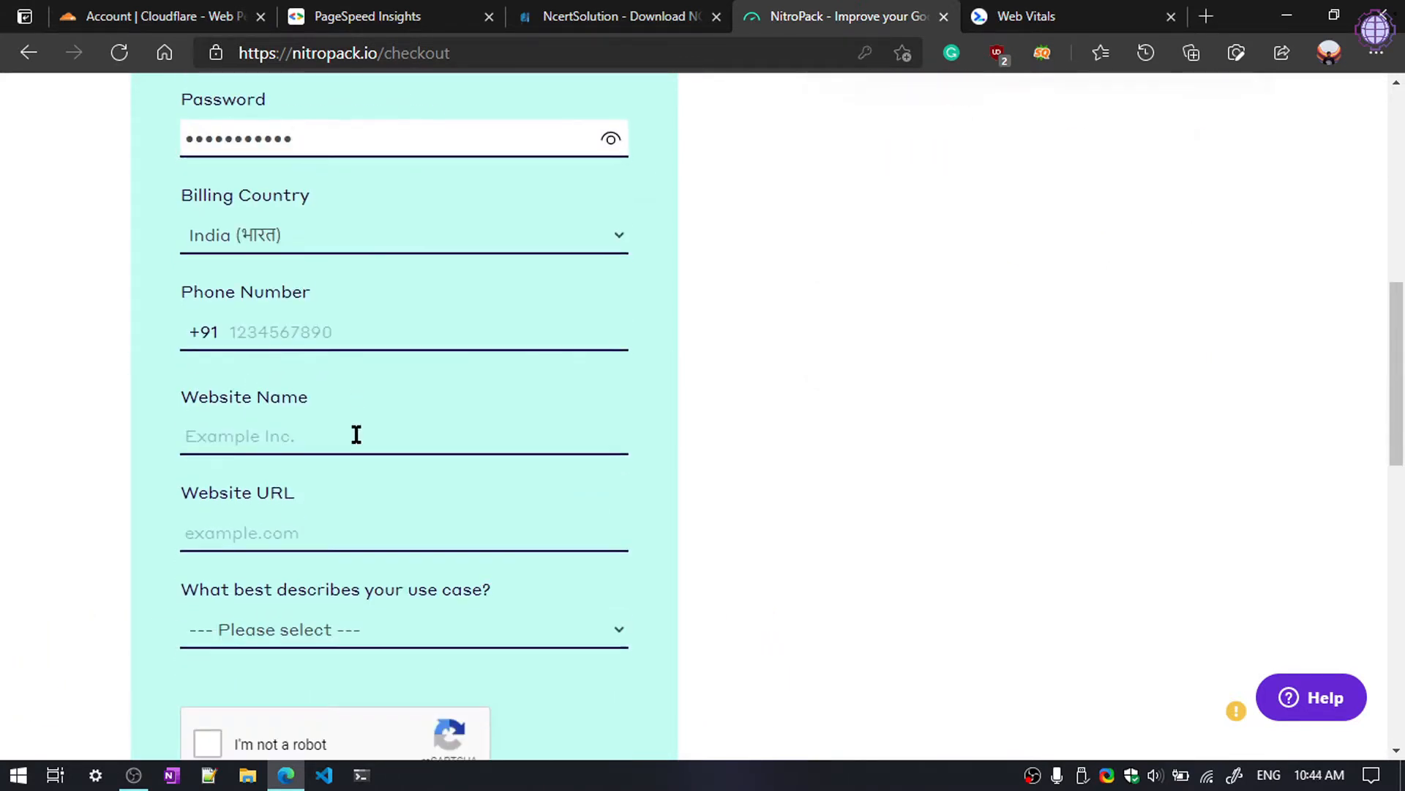
pyautogui.click(410, 332)
pyautogui.click(549, 385)
pyautogui.scroll(-1, 298, 339)
# Step: Enter website name 'NcertSolution' and paste the site's URL copied from its address bar
pyautogui.click(361, 333)
pyautogui.write('Ncert')
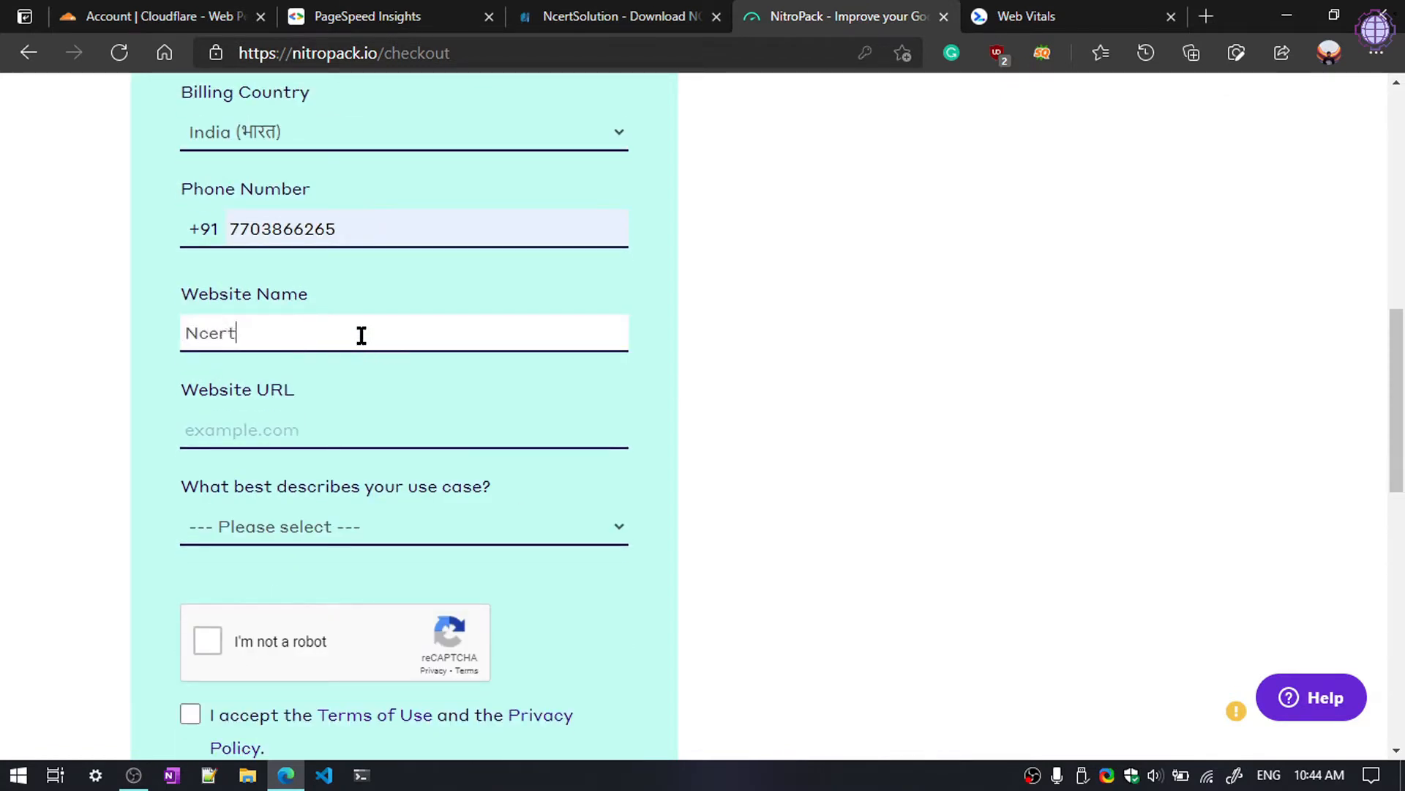
pyautogui.write('Solution')
pyautogui.press('Tab')
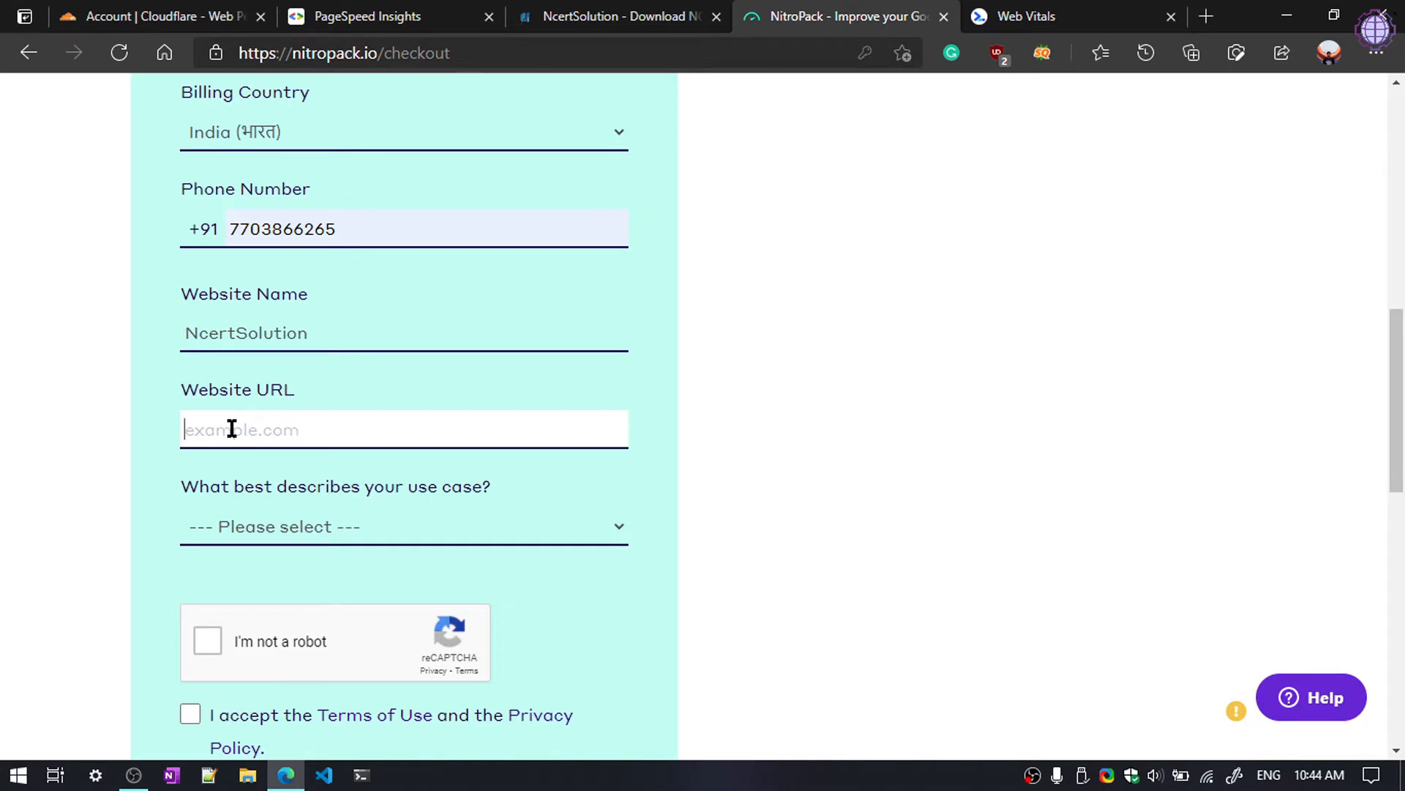
pyautogui.click(665, 17)
pyautogui.click(517, 51)
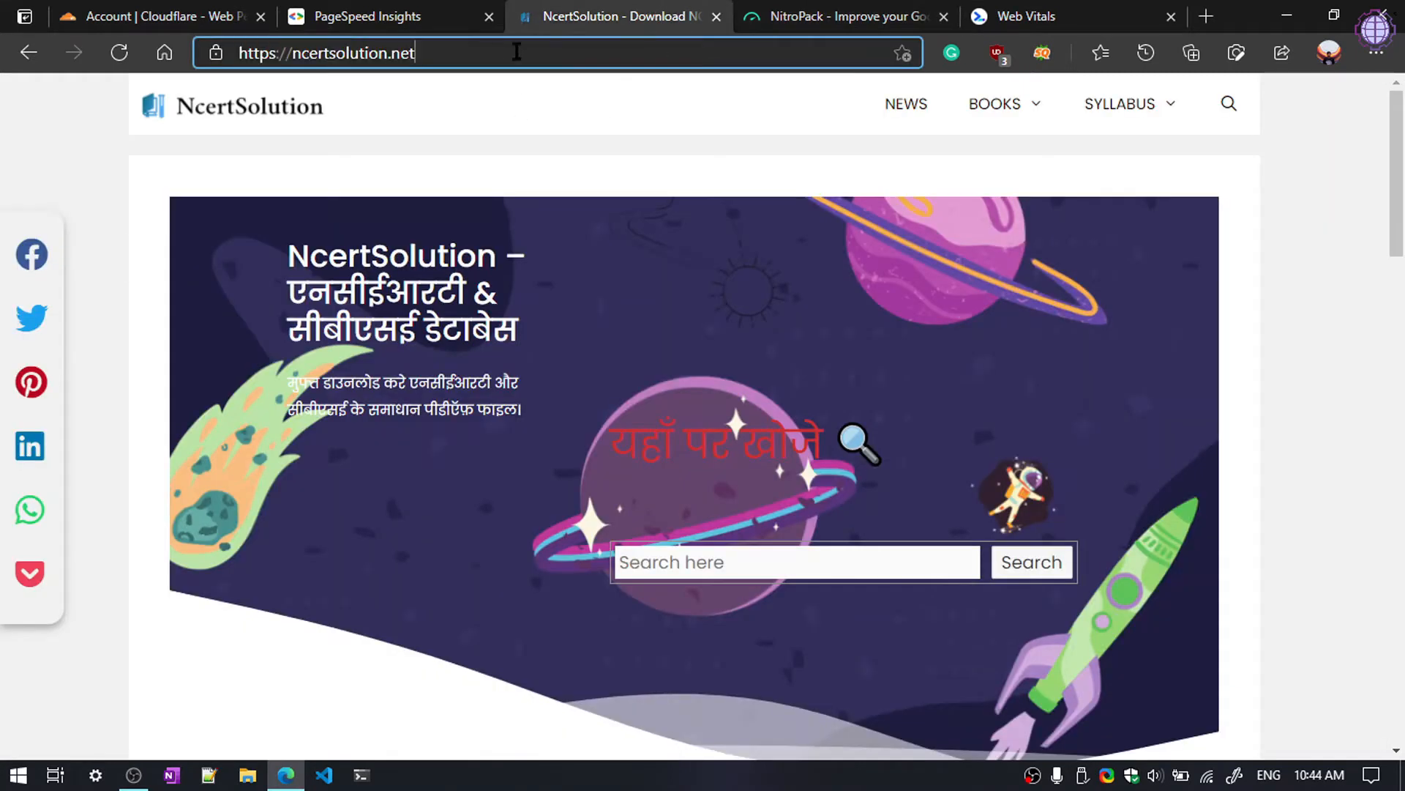
pyautogui.moveTo(293, 50); pyautogui.dragTo(225, 53)
pyautogui.hotkey('ctrl', 'c')
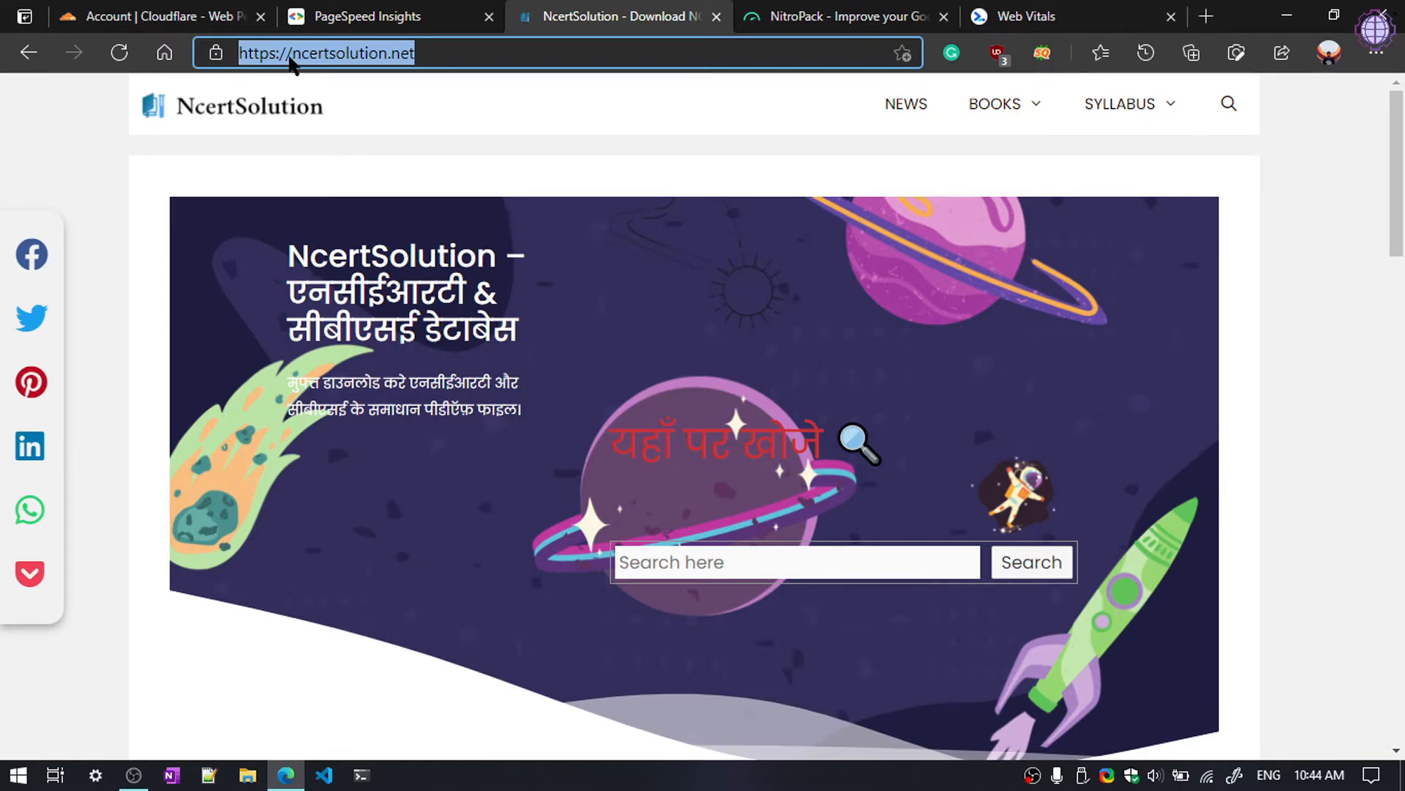
pyautogui.click(256, 66)
pyautogui.click(791, 15)
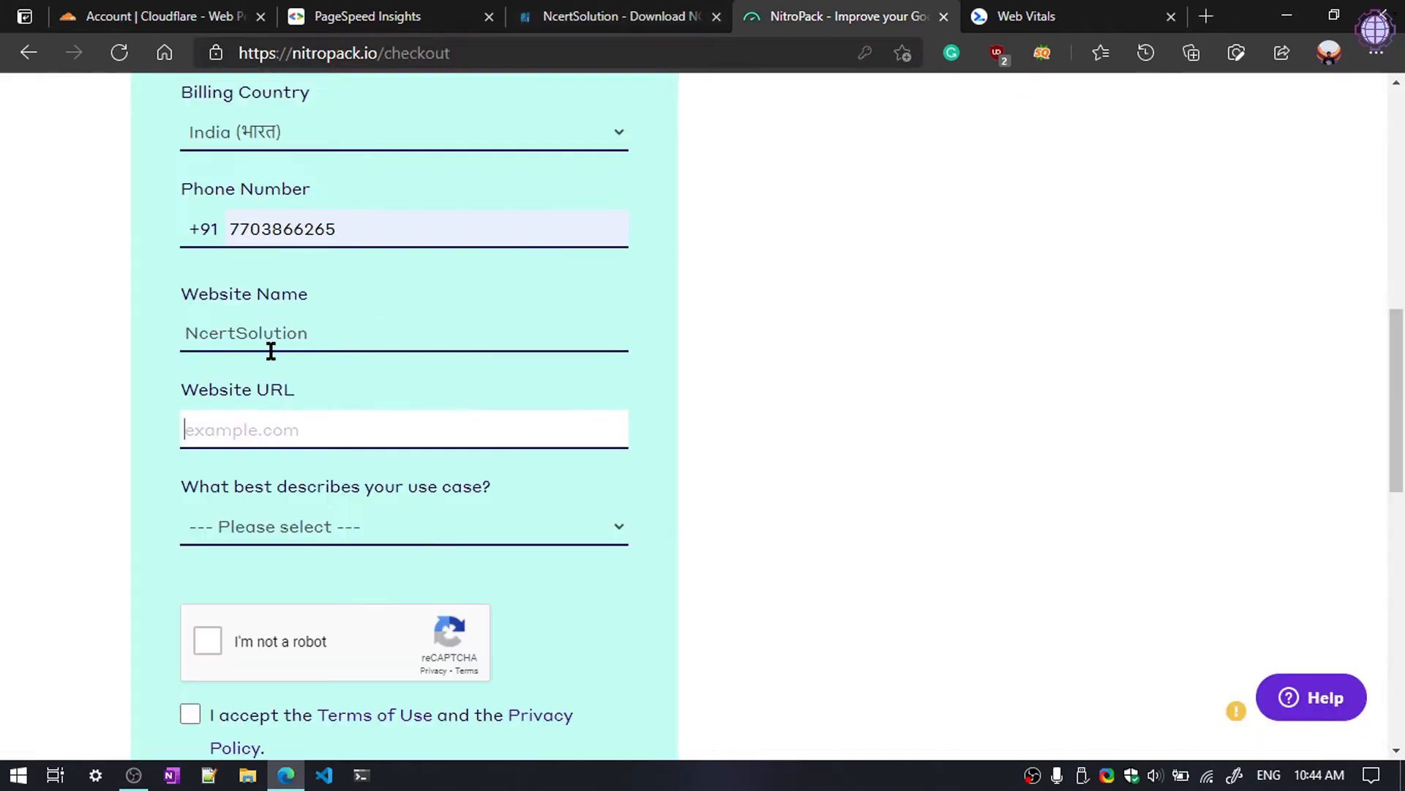
pyautogui.click(262, 430)
pyautogui.hotkey('ctrl', 'v')
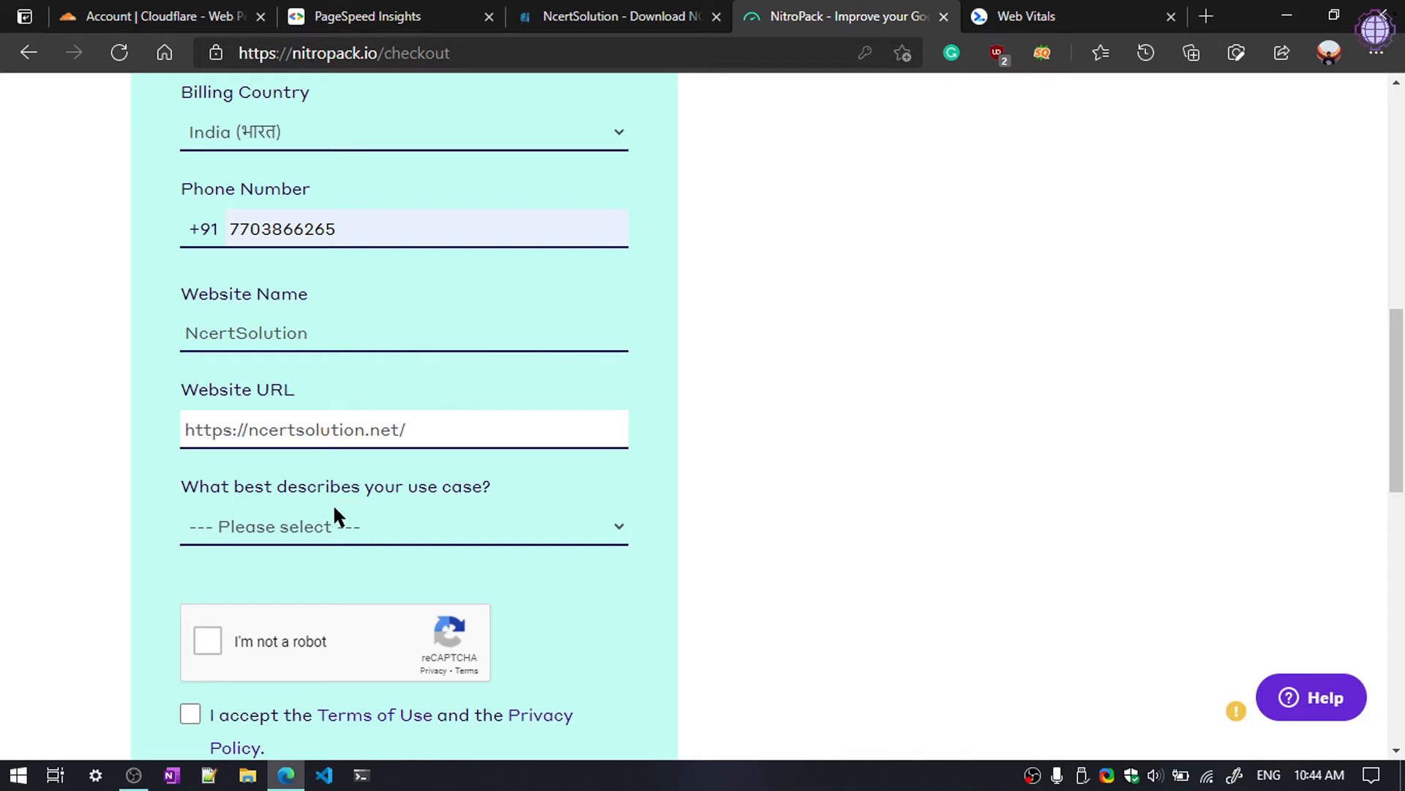
# Step: Choose Publisher/Blog as the use case and tick the reCAPTCHA check
pyautogui.click(308, 538)
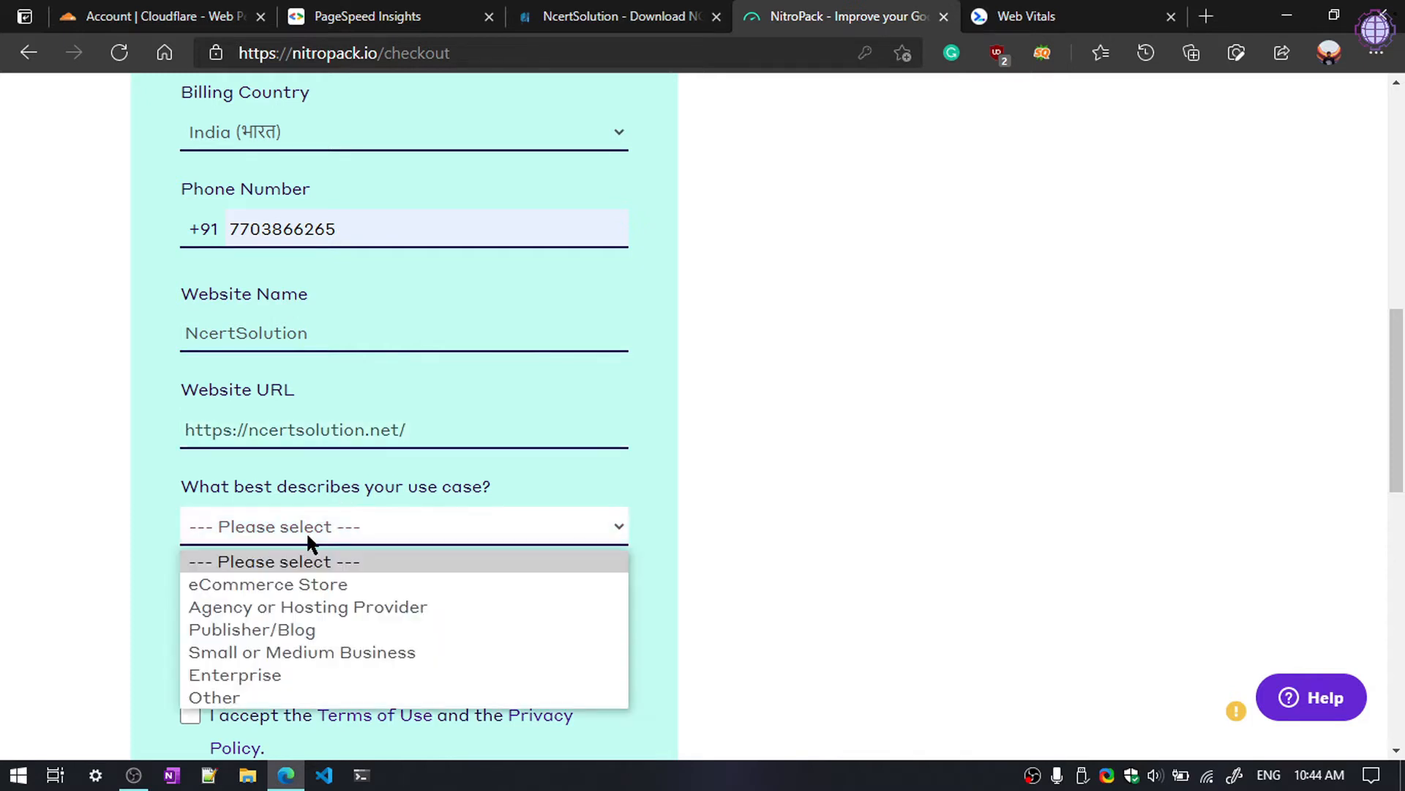
pyautogui.click(270, 630)
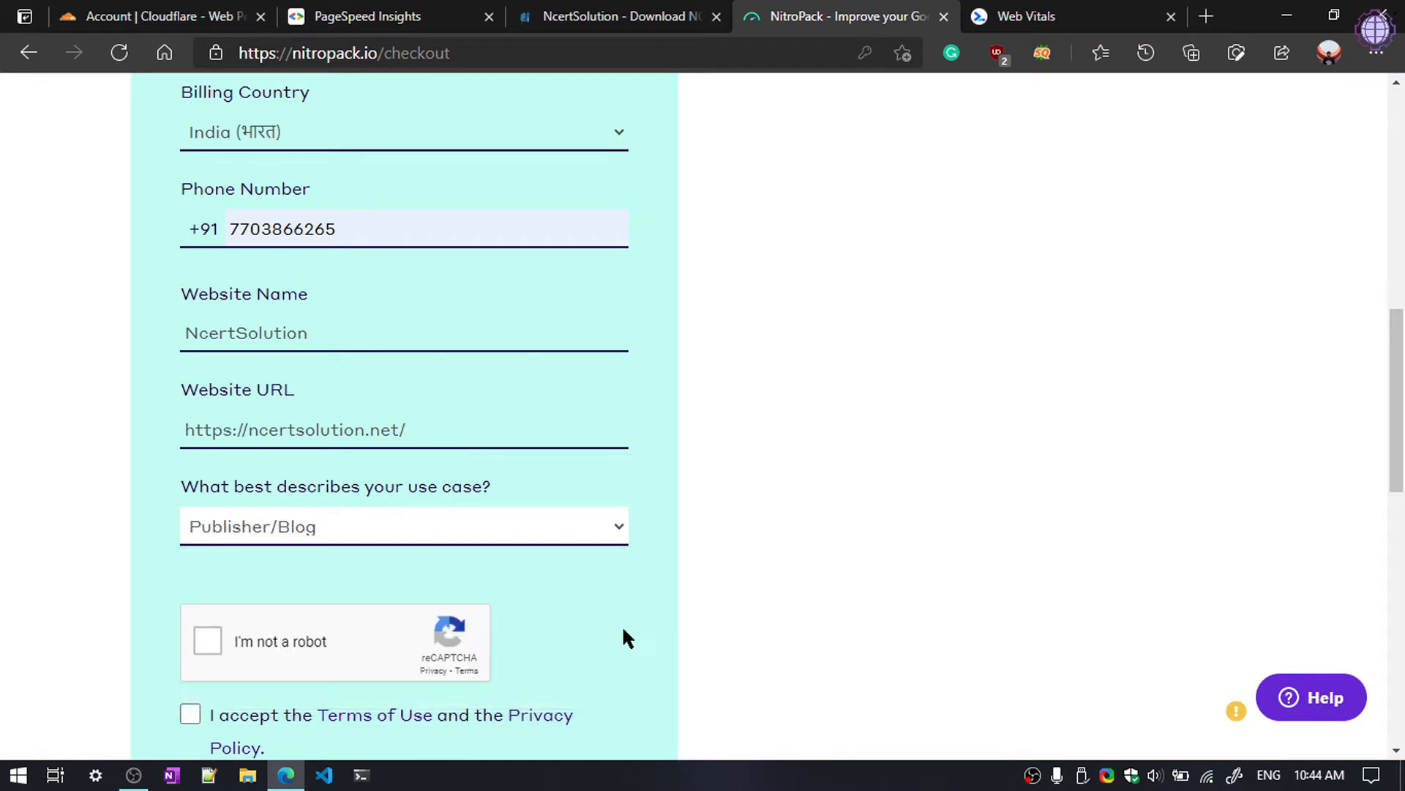
pyautogui.scroll(-3, 513, 586)
pyautogui.click(207, 433)
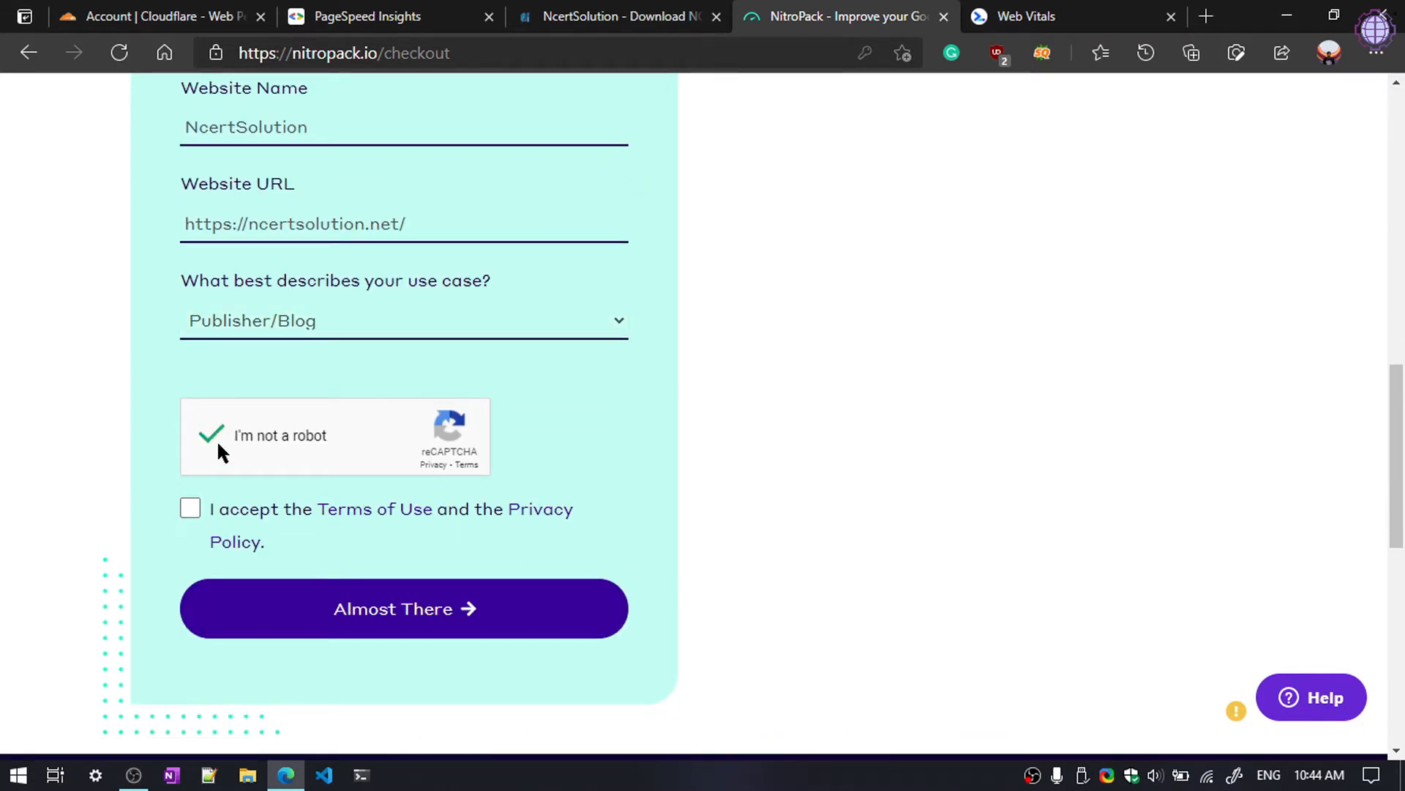
# Step: Submit the signup, save the password in the browser, and place the $0 free-plan order
pyautogui.click(366, 619)
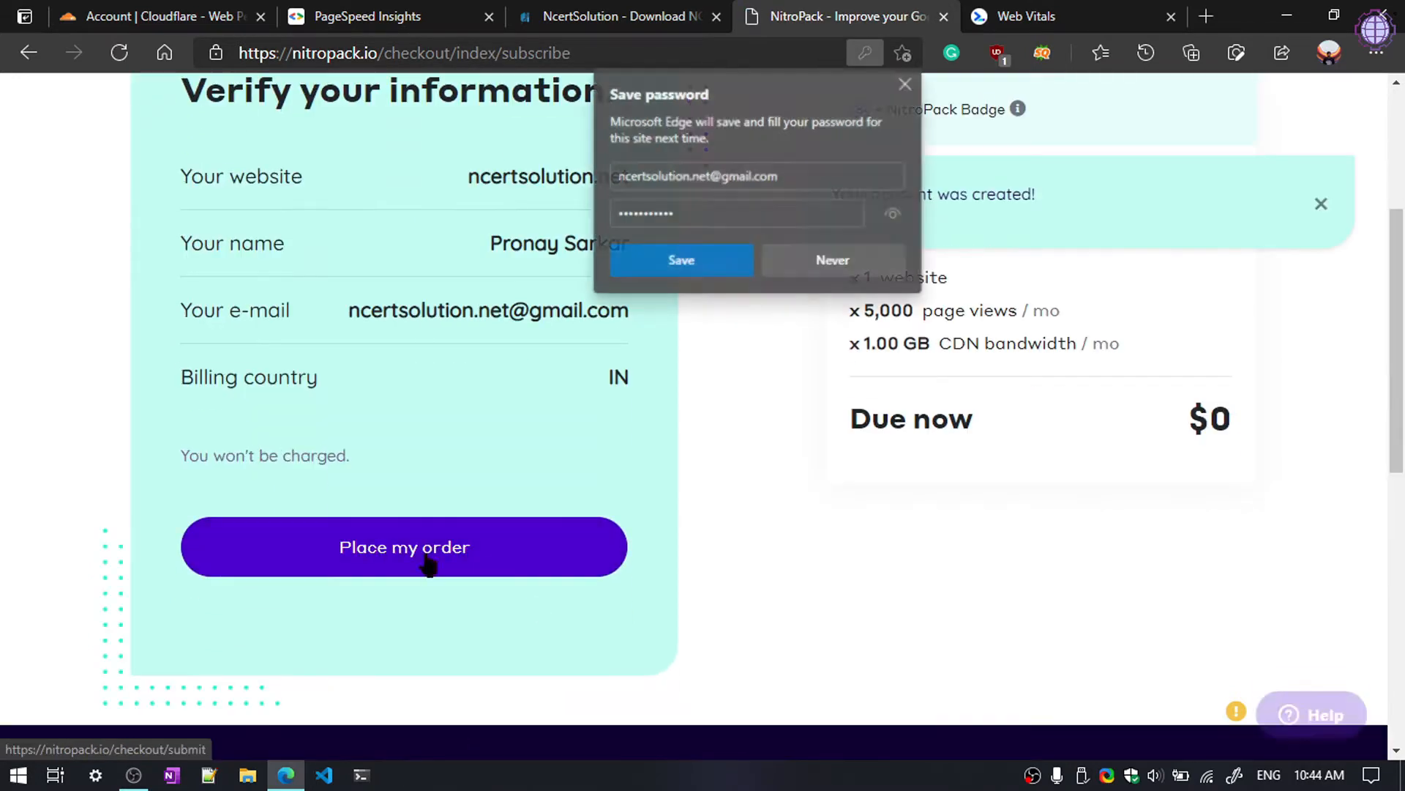
pyautogui.click(714, 263)
pyautogui.click(436, 565)
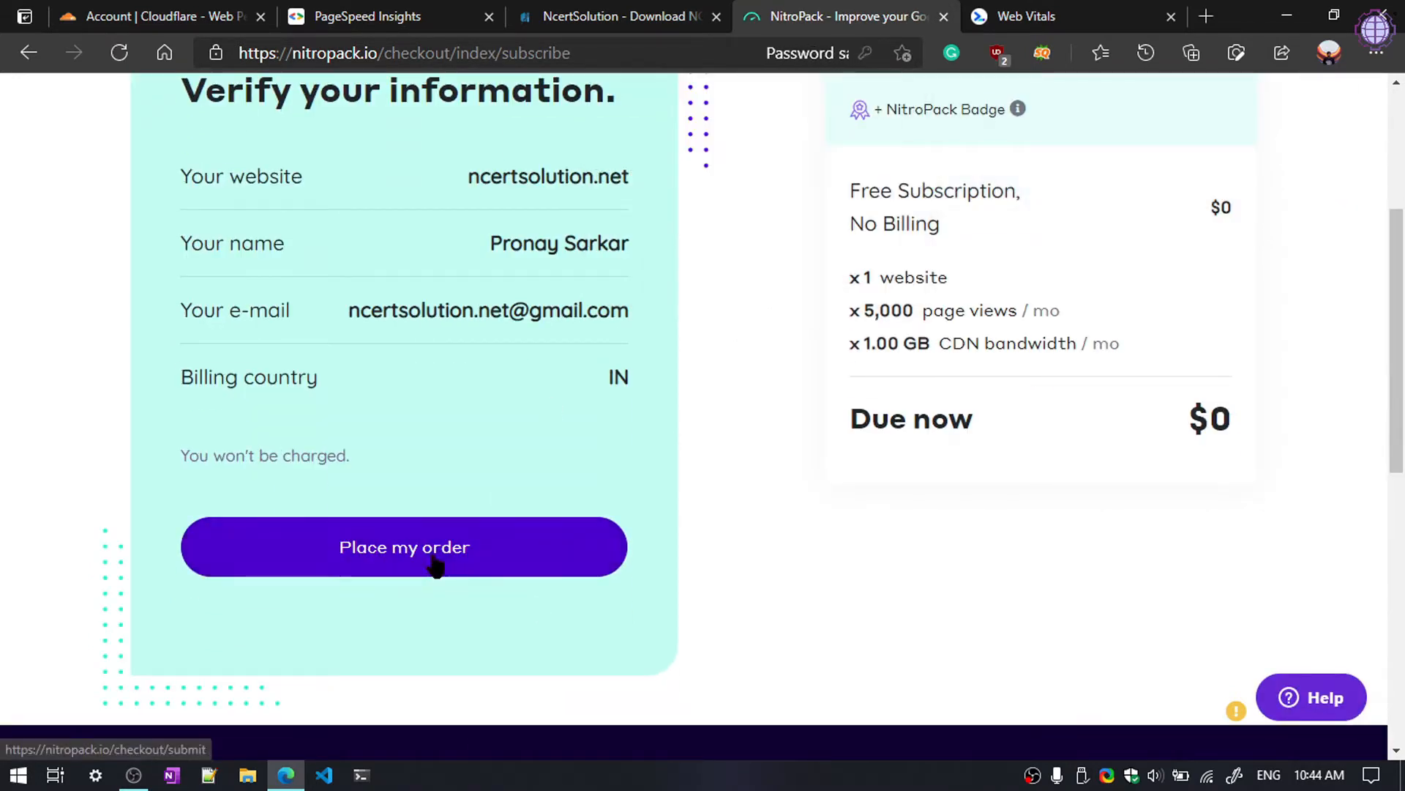
pyautogui.scroll(1, 738, 561)
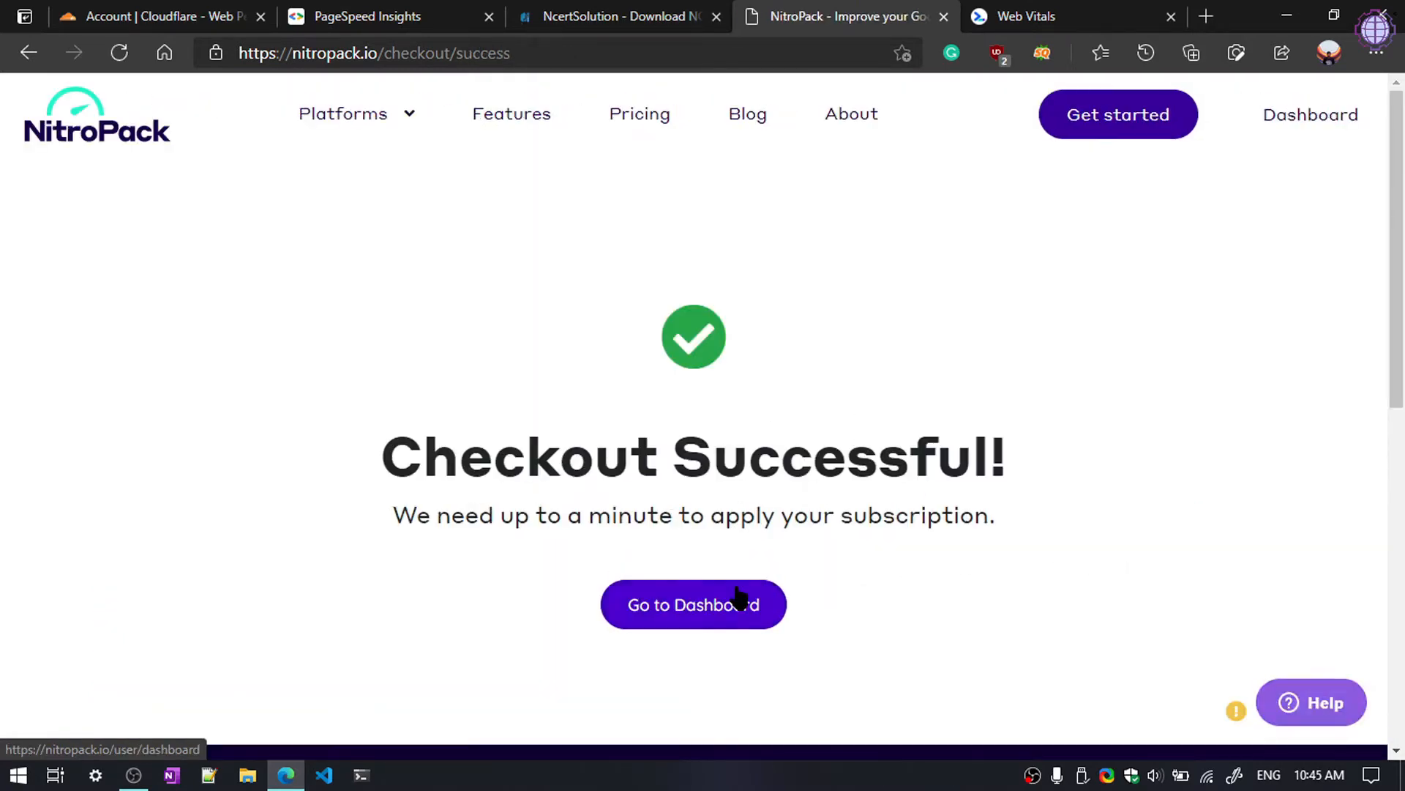
# Step: Turn on the Cloudflare integration in the NitroPack site settings
pyautogui.click(694, 613)
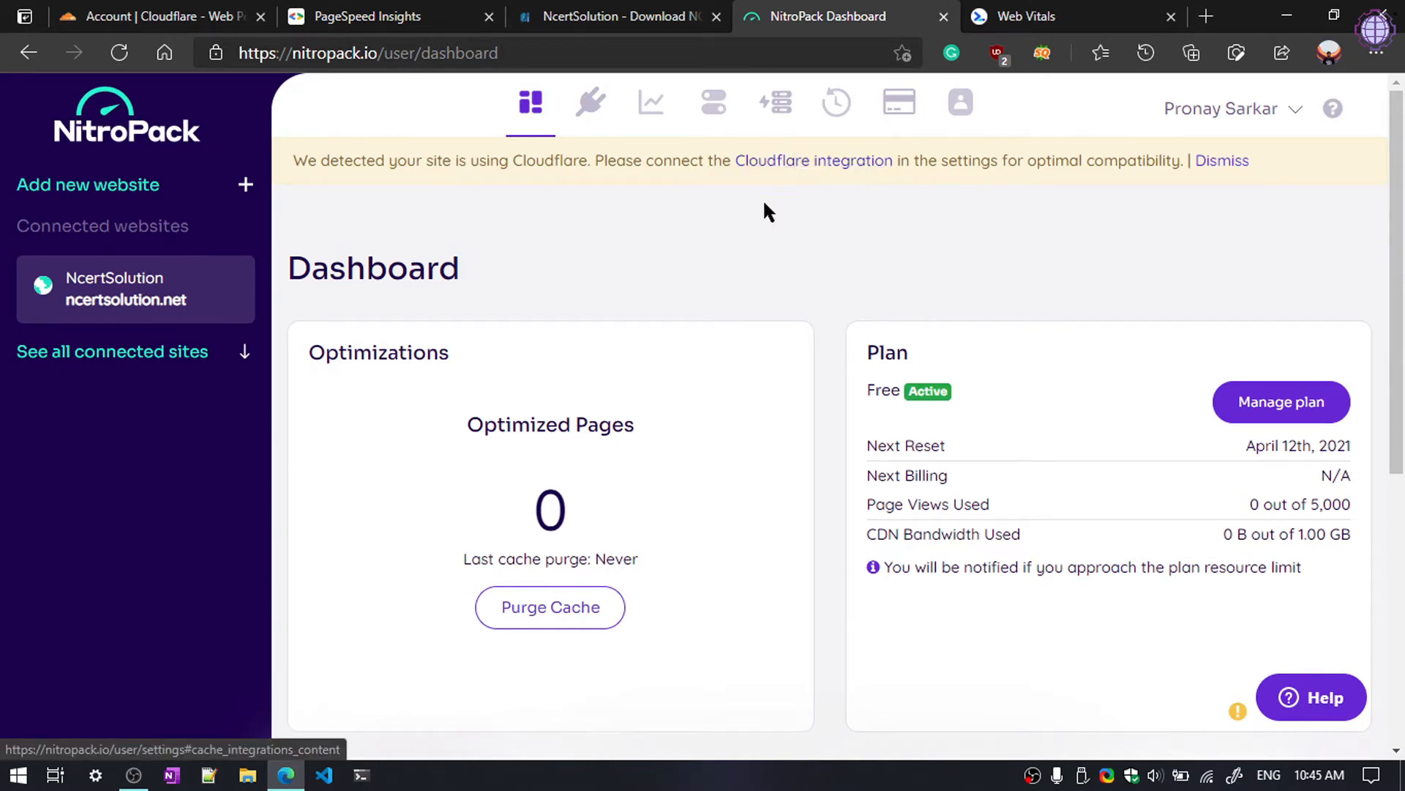
pyautogui.click(812, 174)
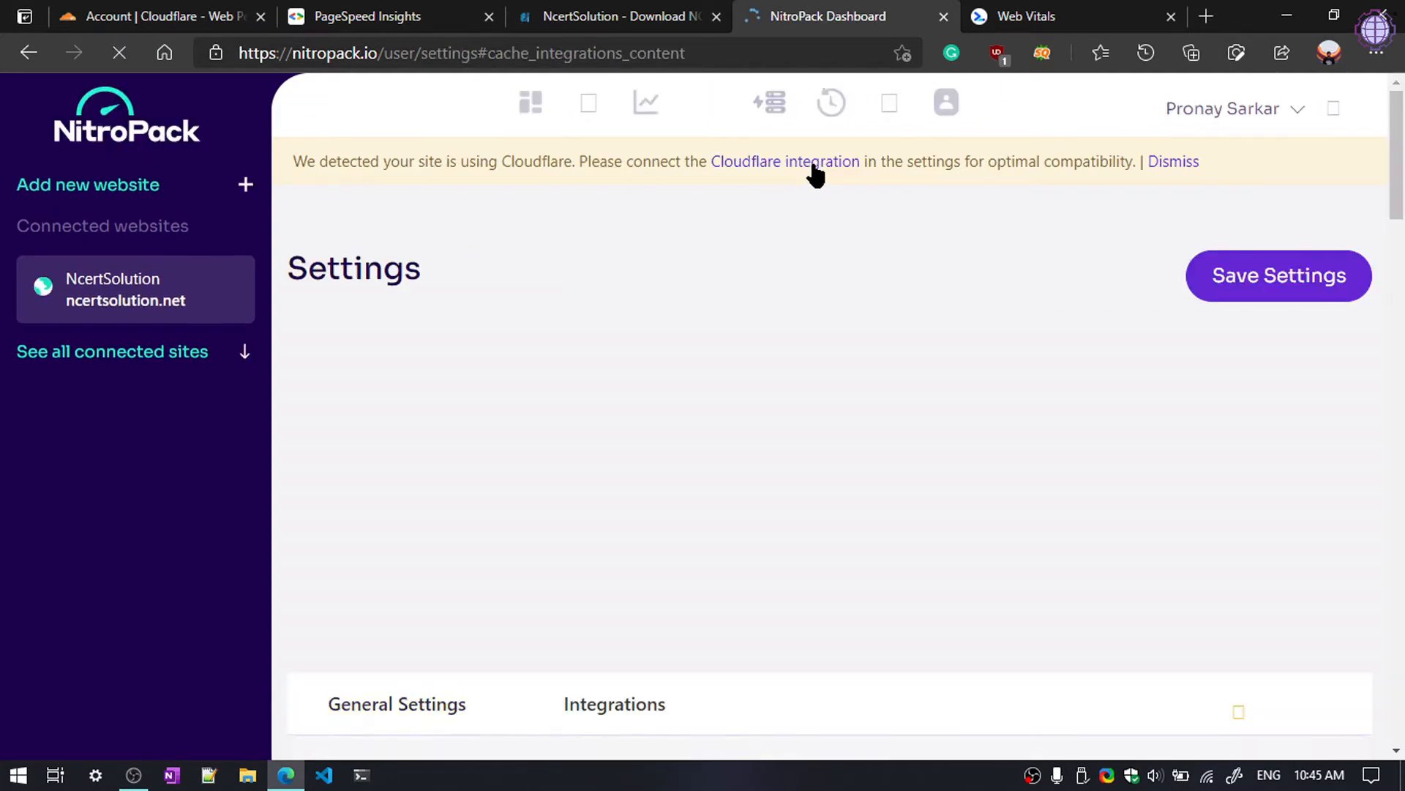
pyautogui.click(1309, 268)
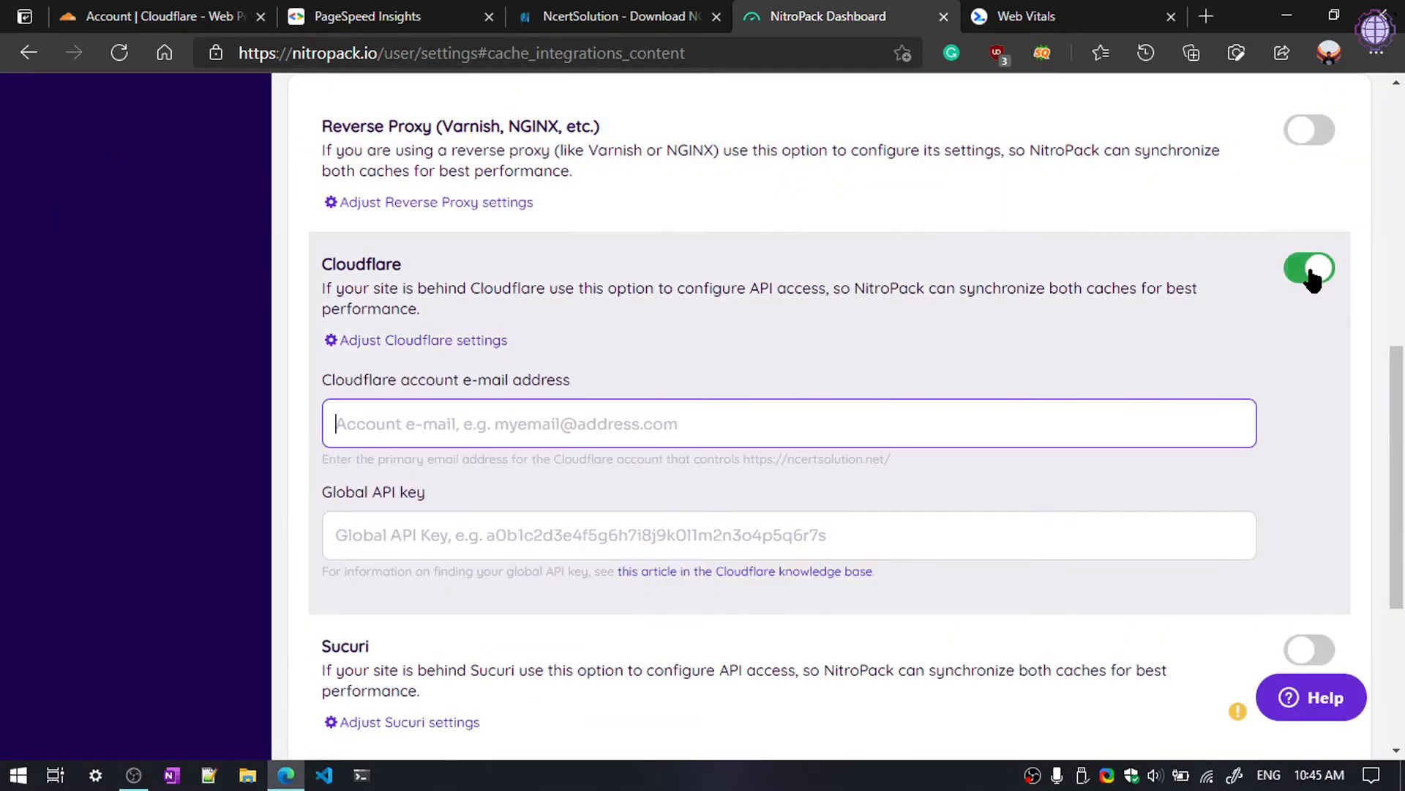
# Step: Fill in the saved Cloudflare account e-mail, leaving the Global API key still empty
pyautogui.click(568, 439)
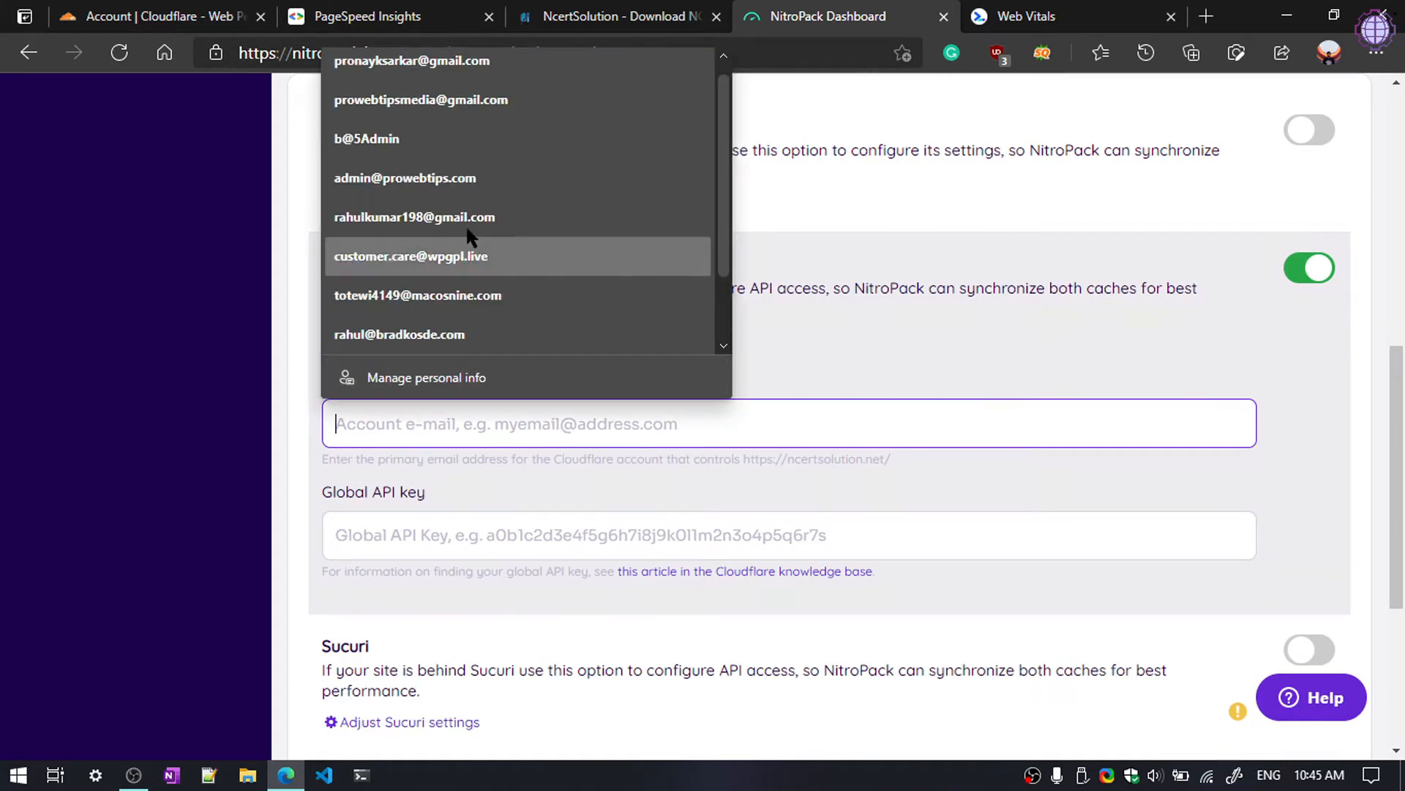
pyautogui.click(448, 110)
pyautogui.scroll(-1, 455, 492)
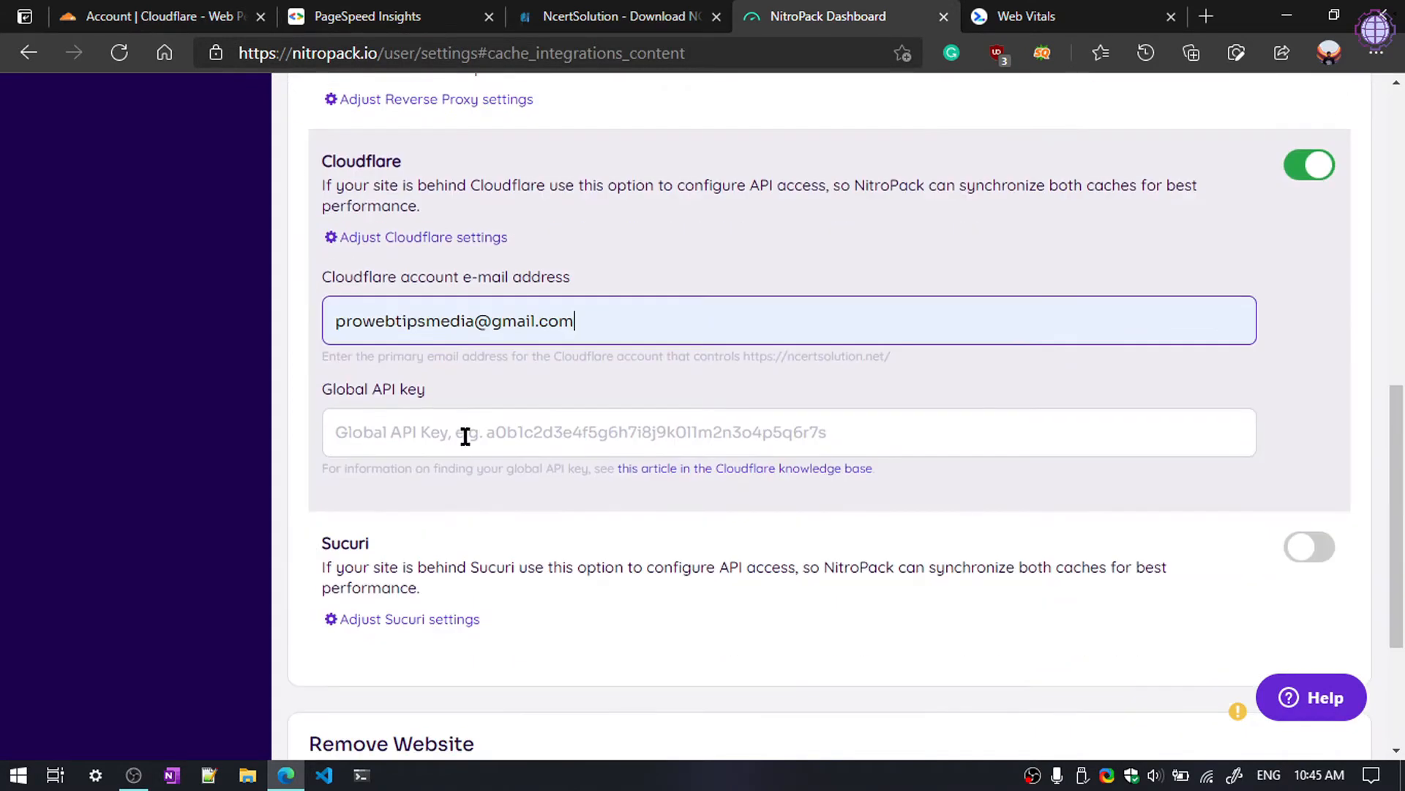
pyautogui.click(518, 436)
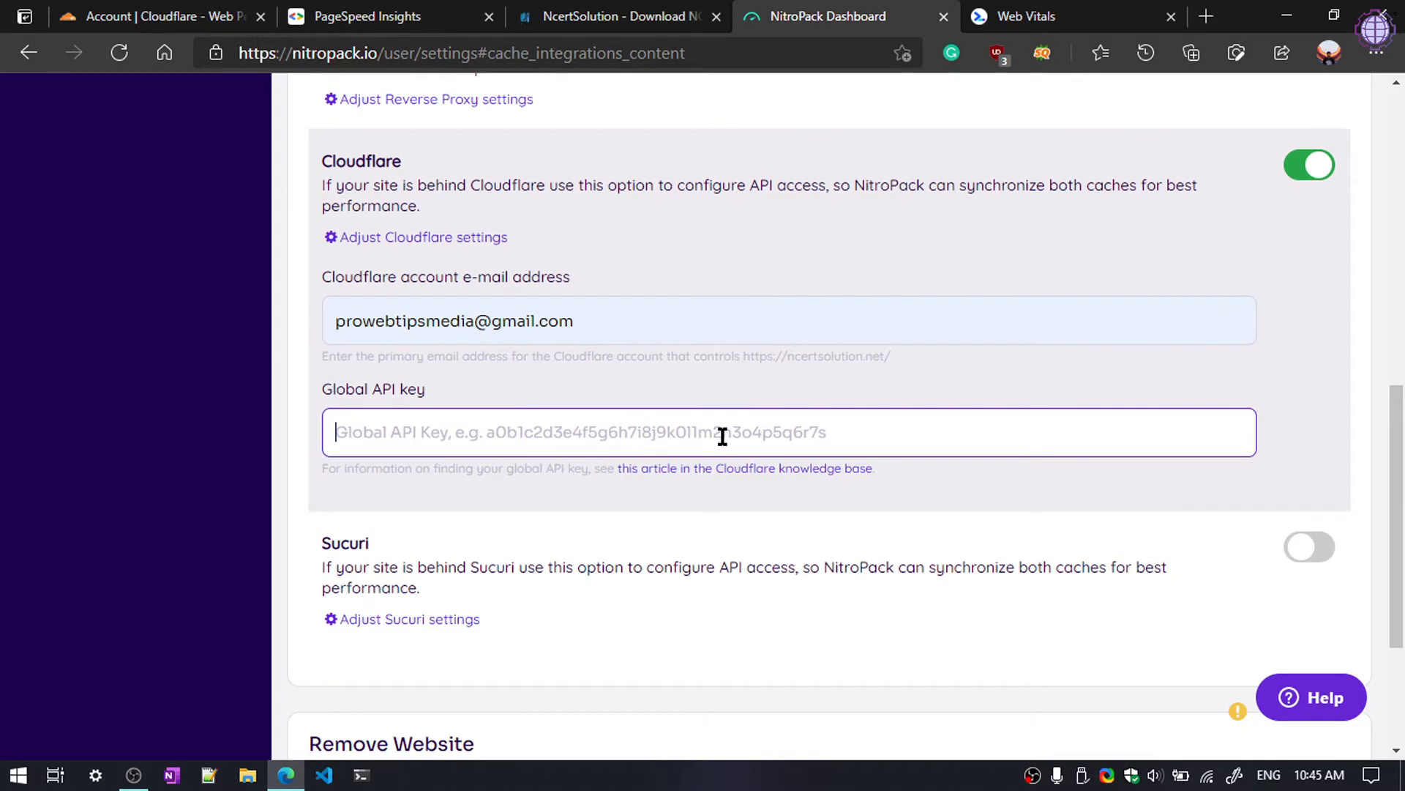
pyautogui.scroll(-2, 645, 388)
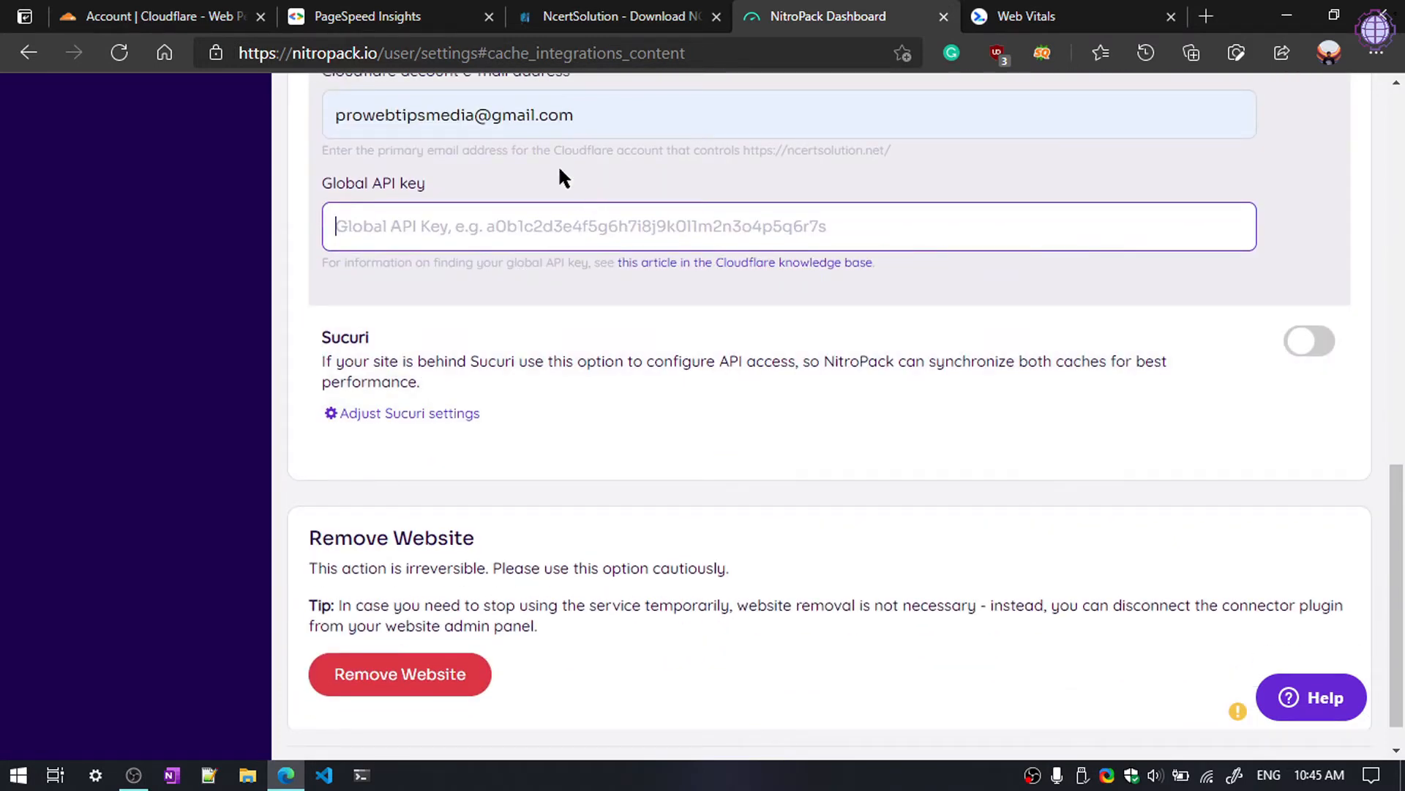
pyautogui.click(169, 6)
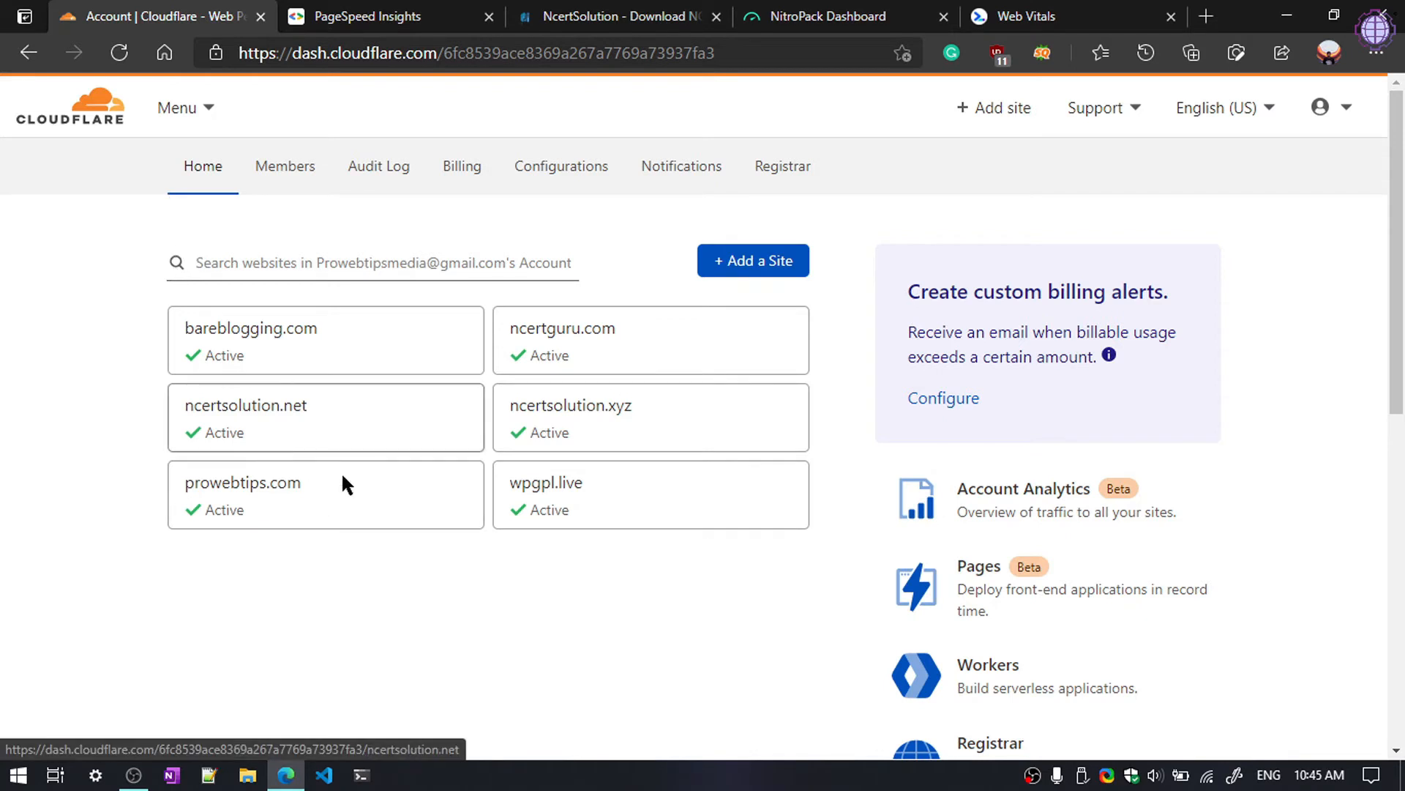
# Step: Go to Cloudflare's API Tokens page and request to view the Global API Key
pyautogui.click(216, 424)
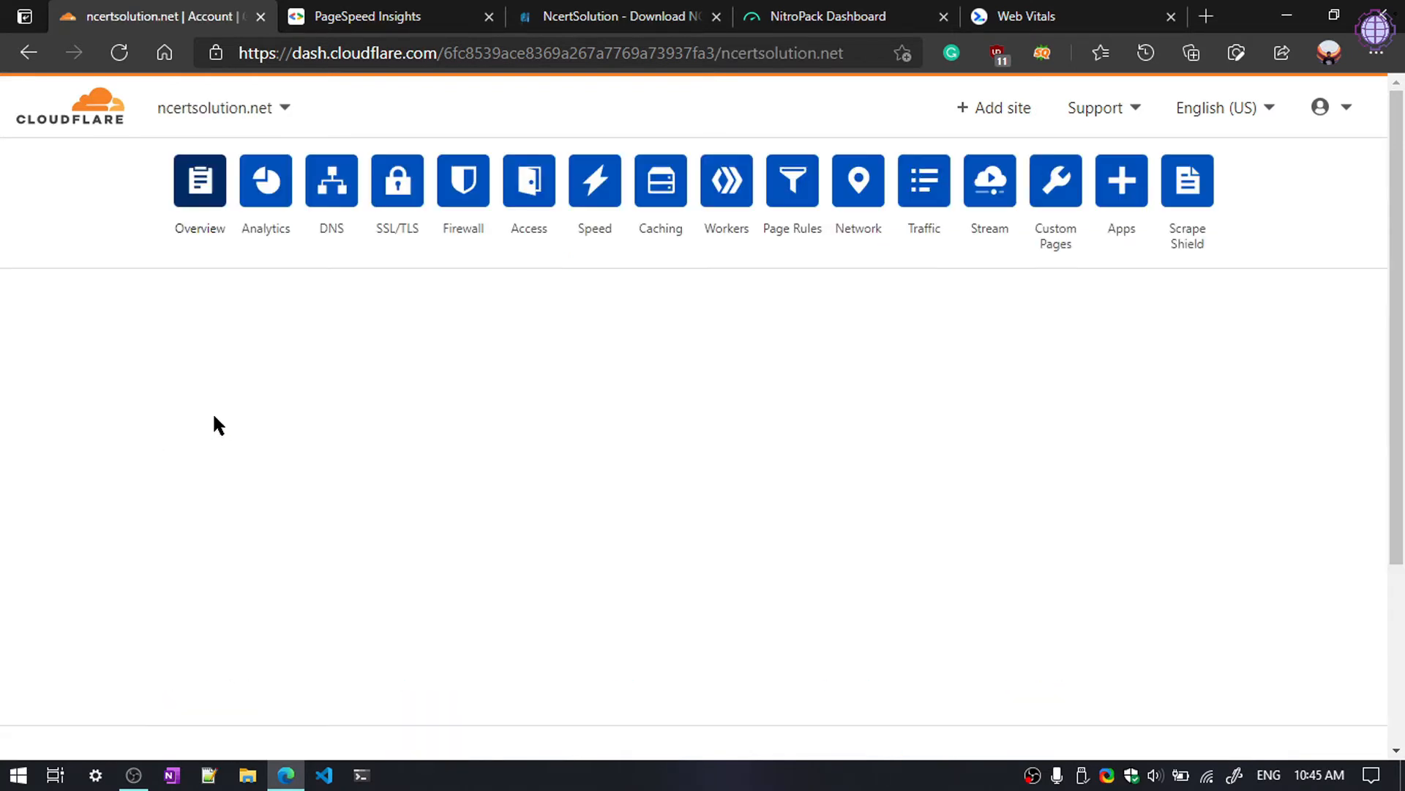
pyautogui.scroll(-8, 1089, 611)
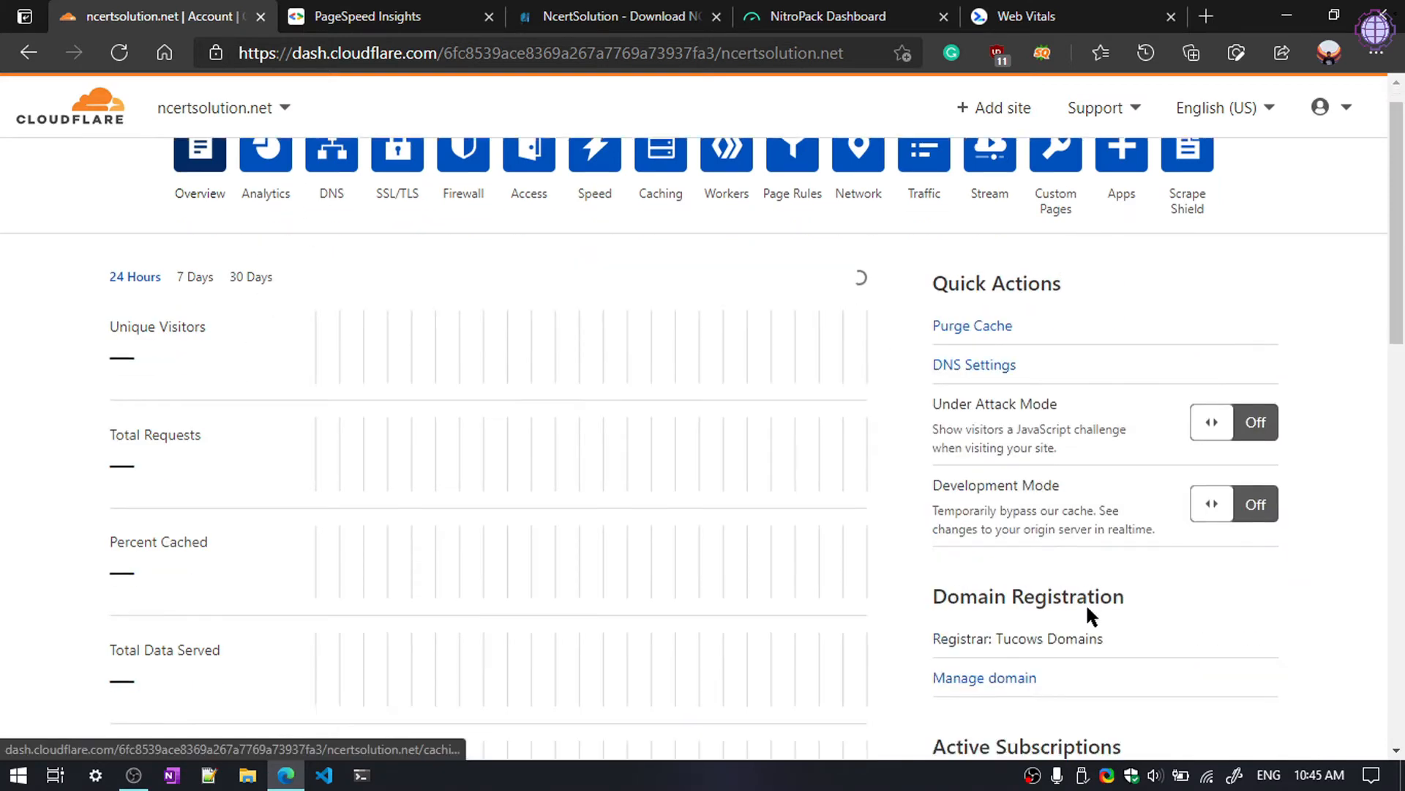
pyautogui.scroll(-3, 1092, 607)
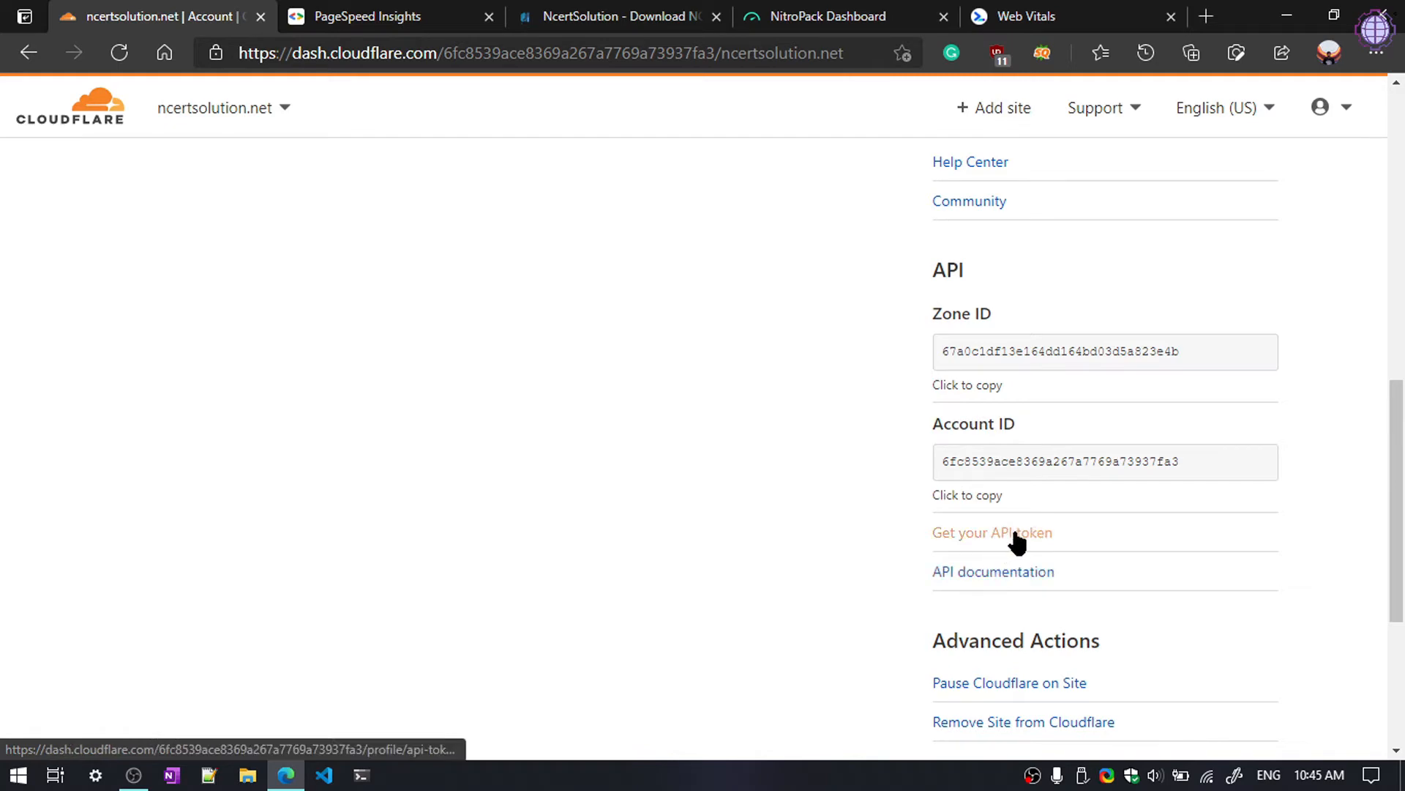
pyautogui.click(969, 542)
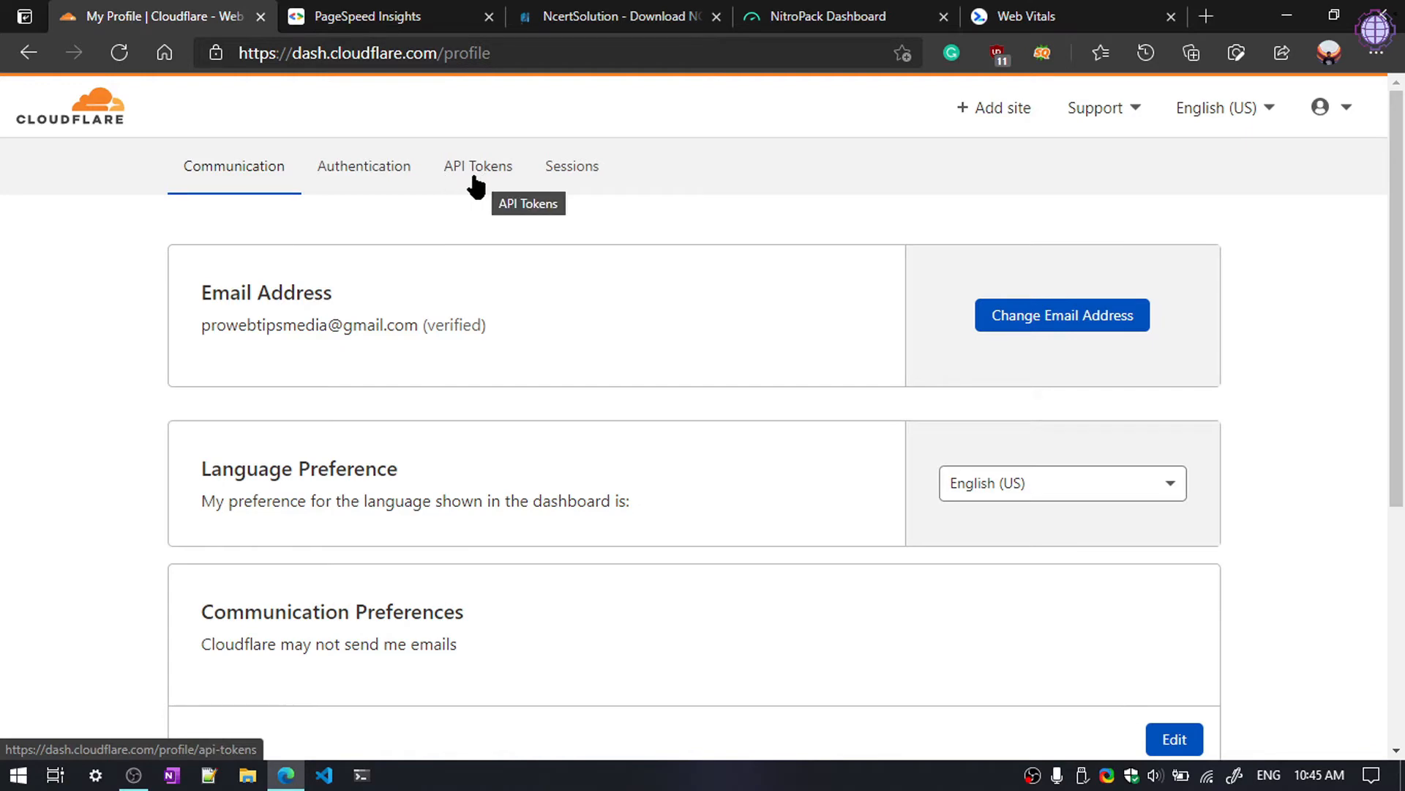
pyautogui.click(501, 180)
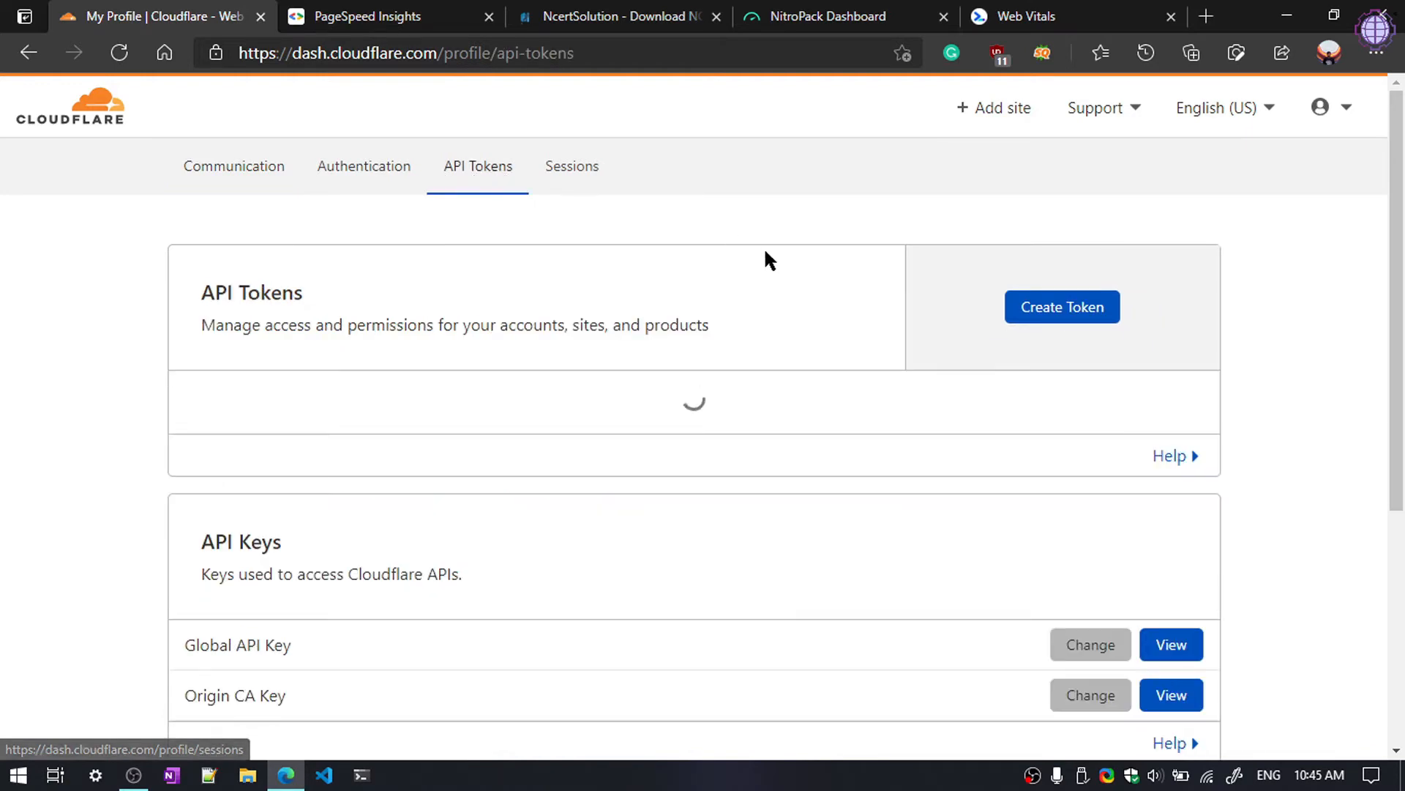
pyautogui.scroll(-3, 1057, 524)
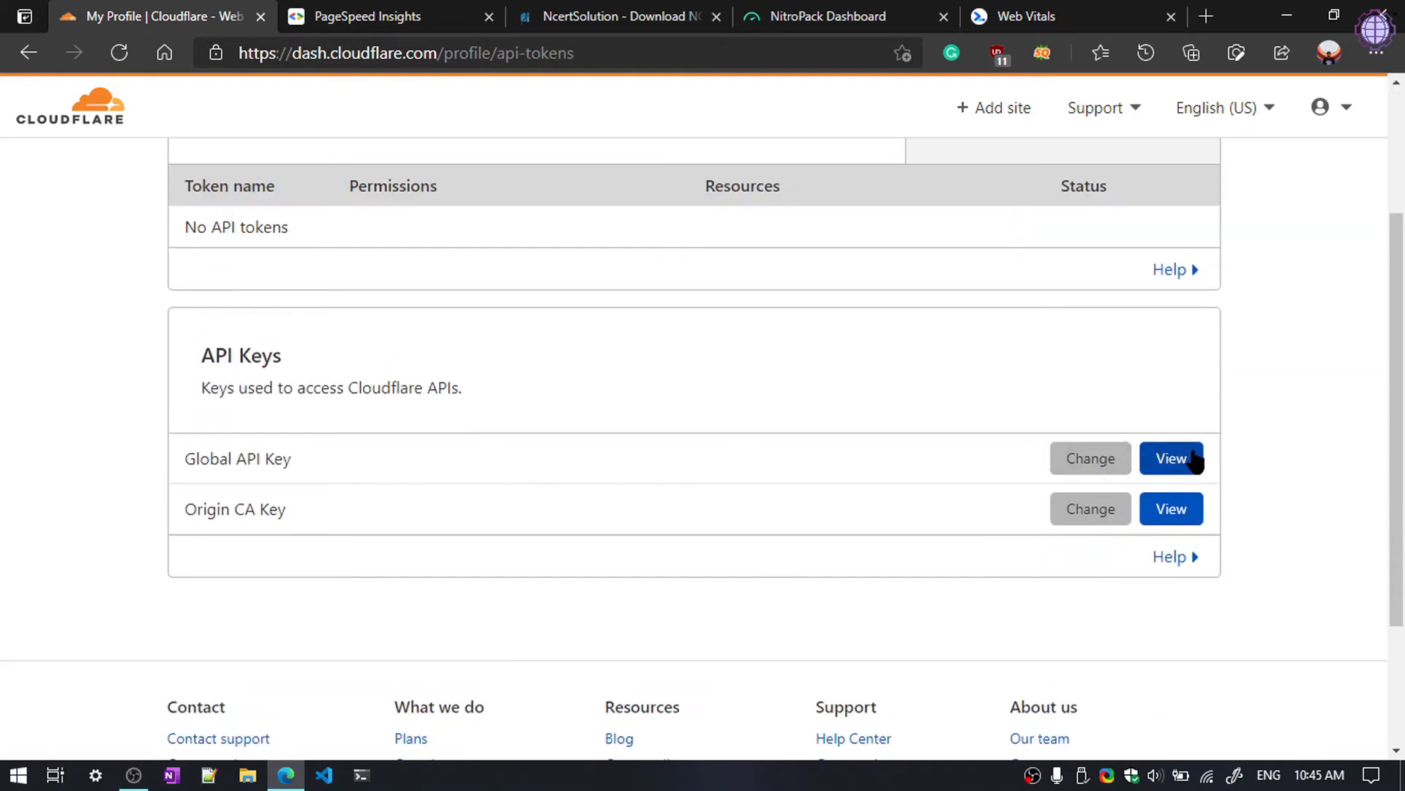
pyautogui.click(1193, 460)
# Step: Enter the saved account password and start the human verification
pyautogui.click(787, 451)
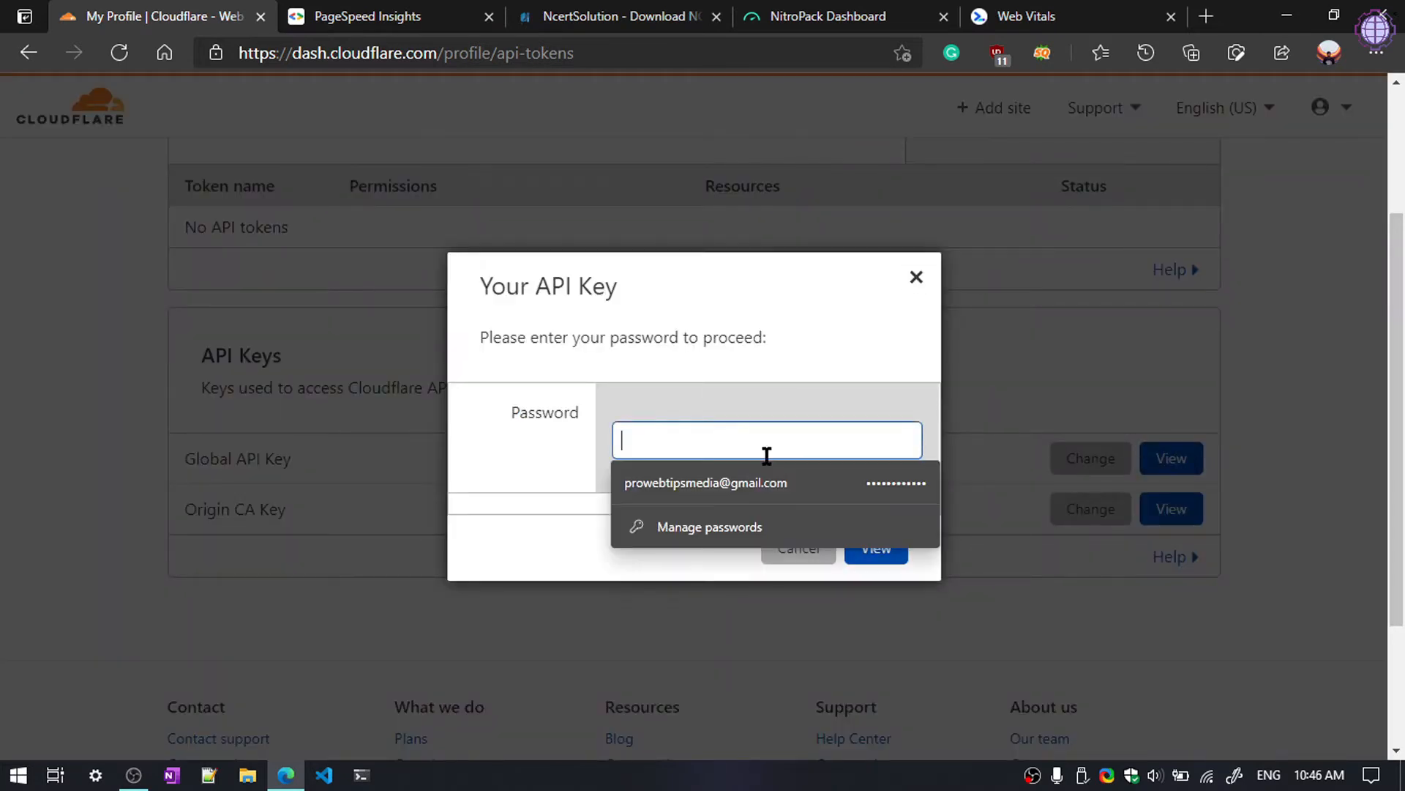
pyautogui.click(761, 484)
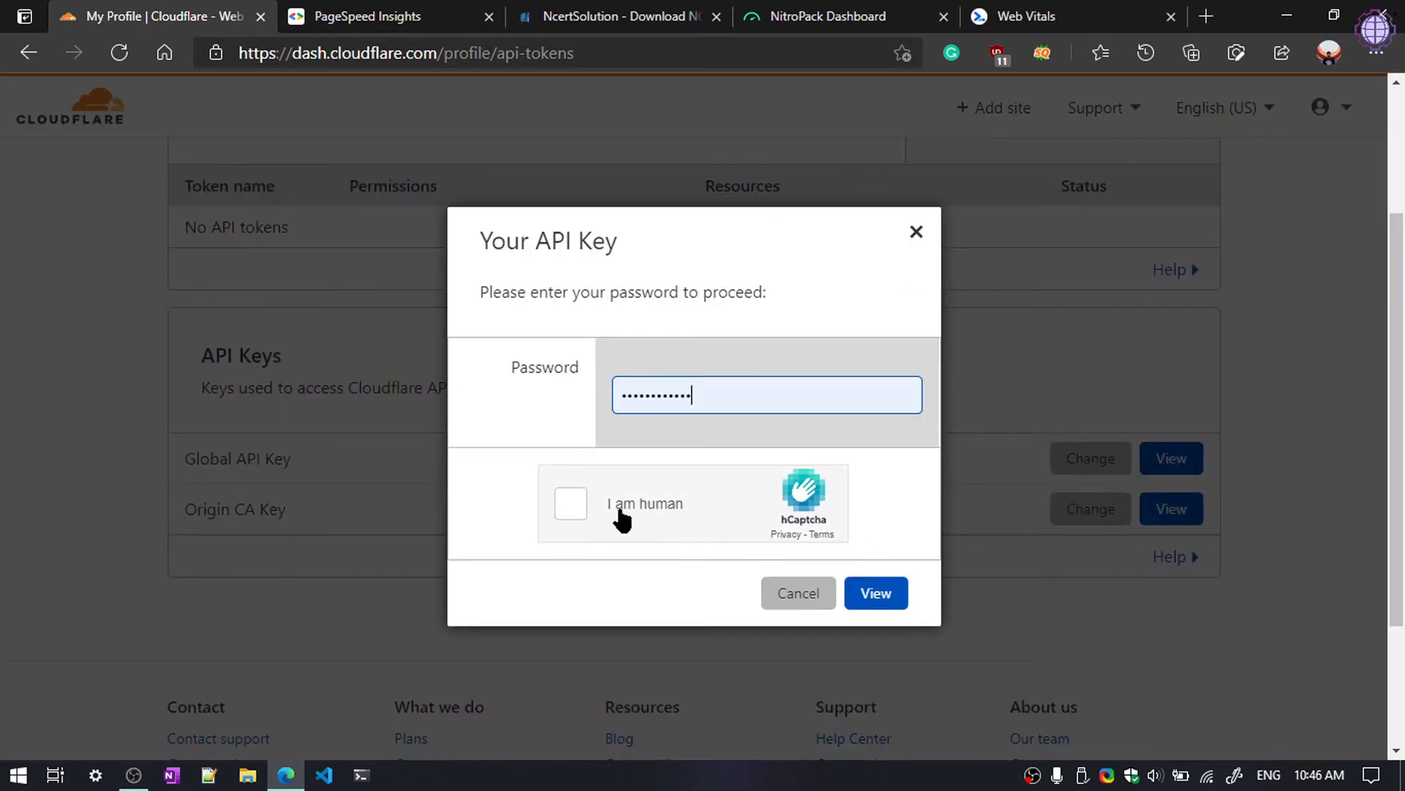
pyautogui.click(618, 509)
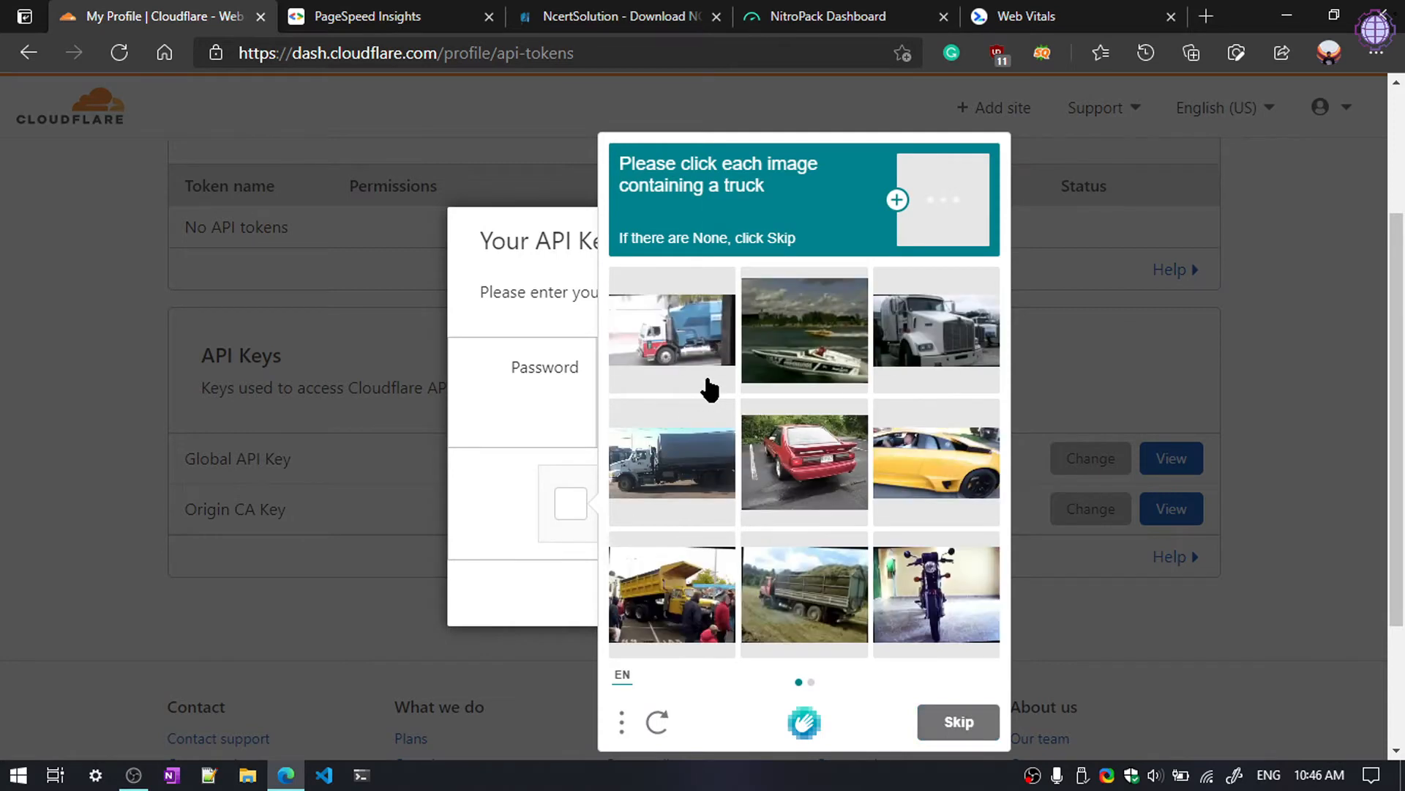
# Step: Select the truck images on both captcha pages, submit, and close the API key prompt
pyautogui.click(662, 341)
pyautogui.click(955, 350)
pyautogui.click(672, 462)
pyautogui.click(672, 593)
pyautogui.click(805, 593)
pyautogui.click(958, 722)
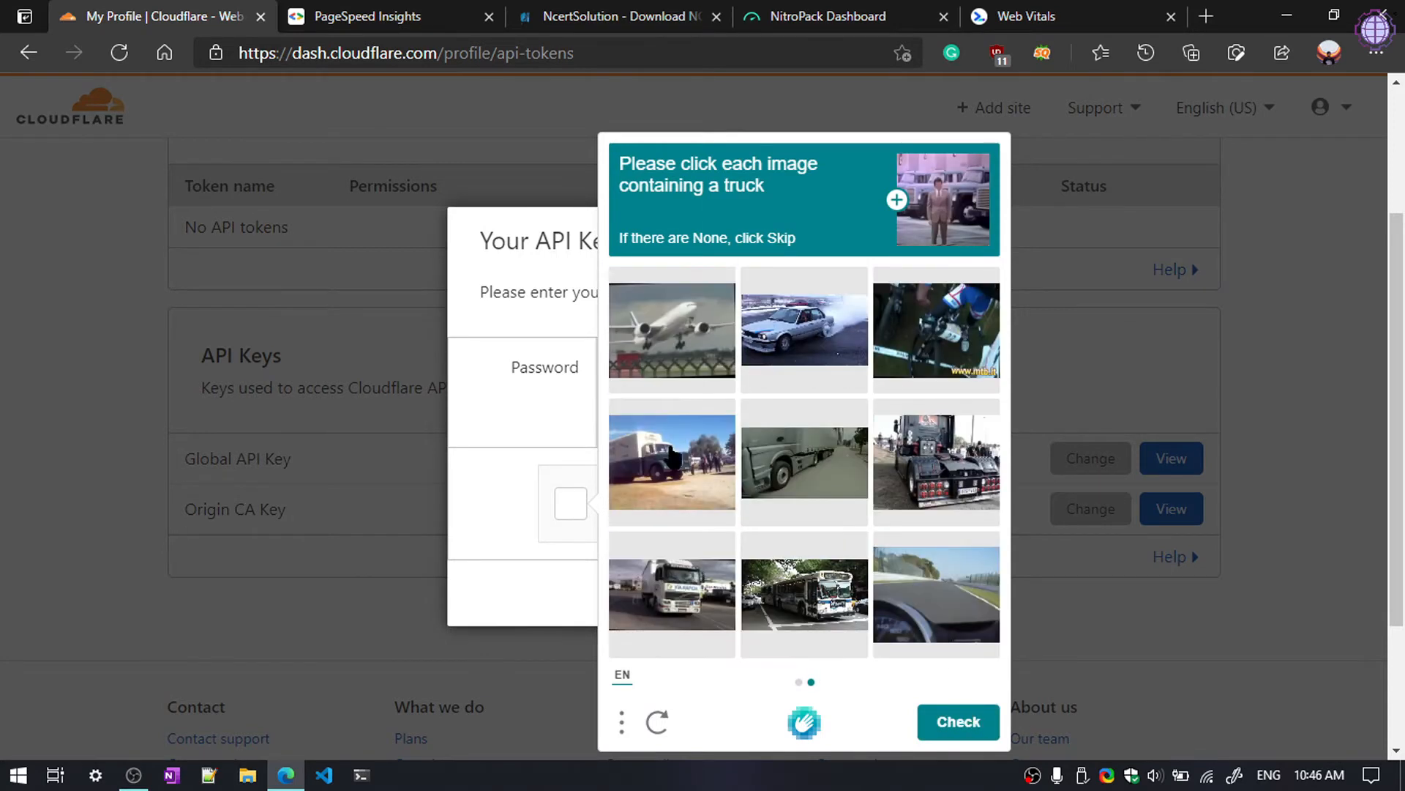
pyautogui.click(672, 592)
pyautogui.click(672, 461)
pyautogui.click(805, 461)
pyautogui.click(937, 461)
pyautogui.click(959, 721)
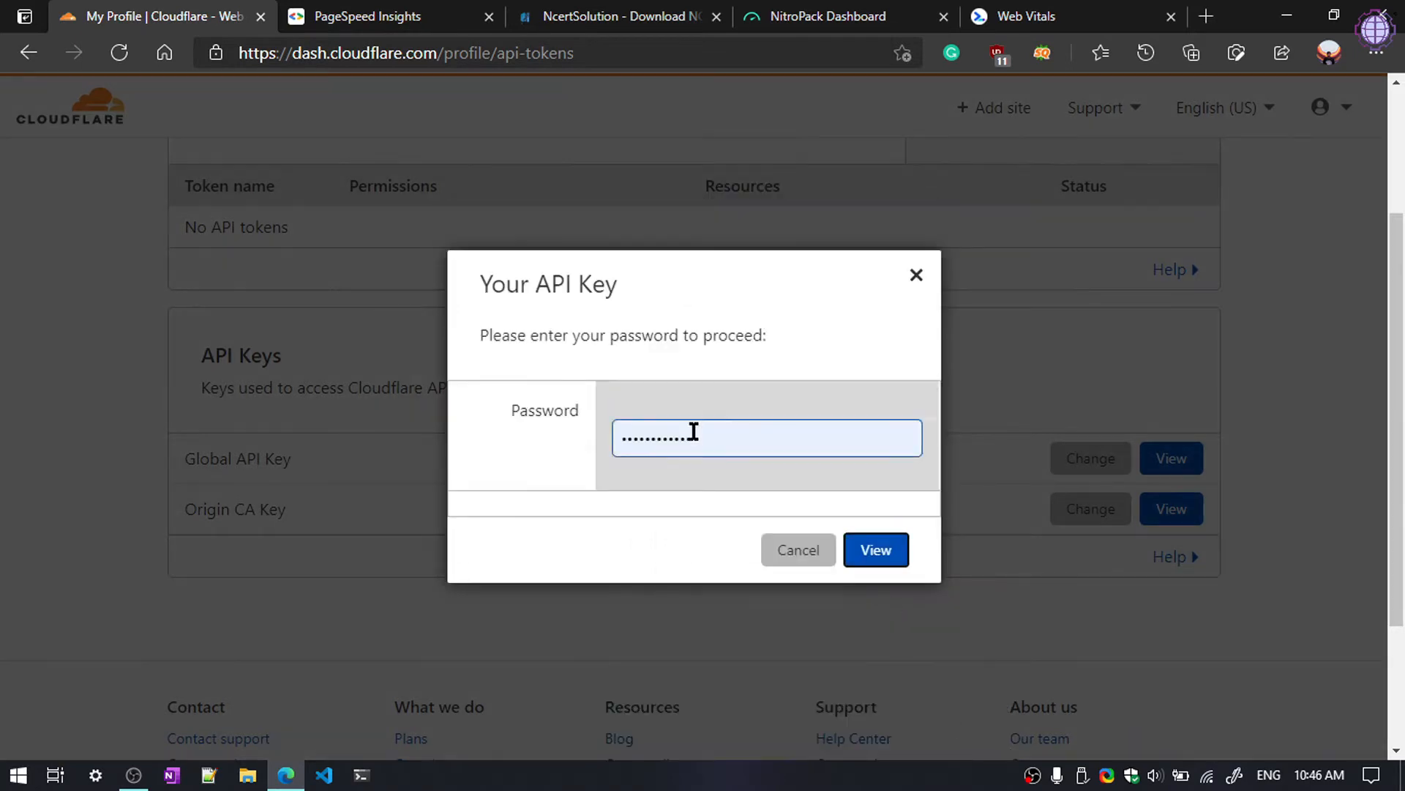
pyautogui.click(917, 288)
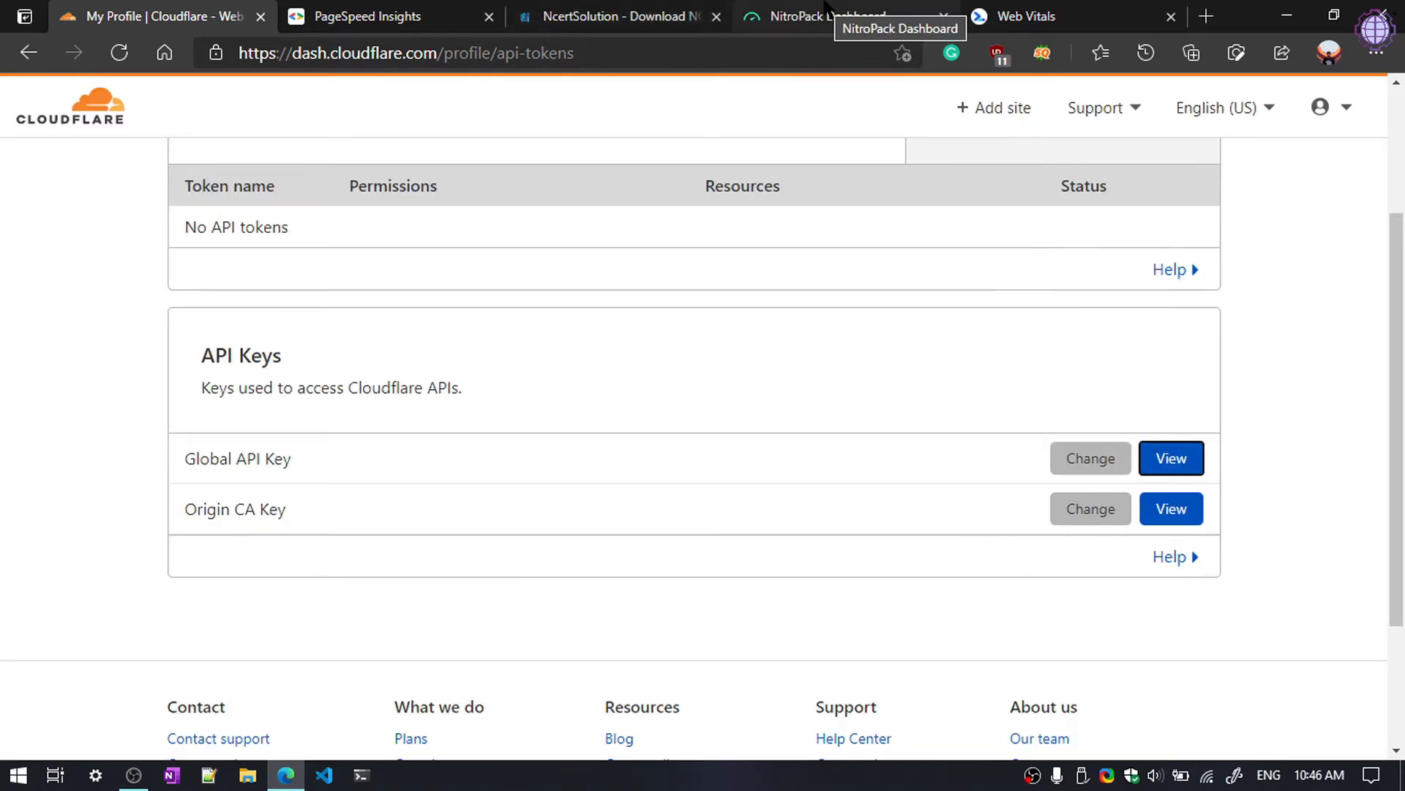
# Step: Paste the Cloudflare Global API key into NitroPack's integration and save the website settings
pyautogui.click(829, 10)
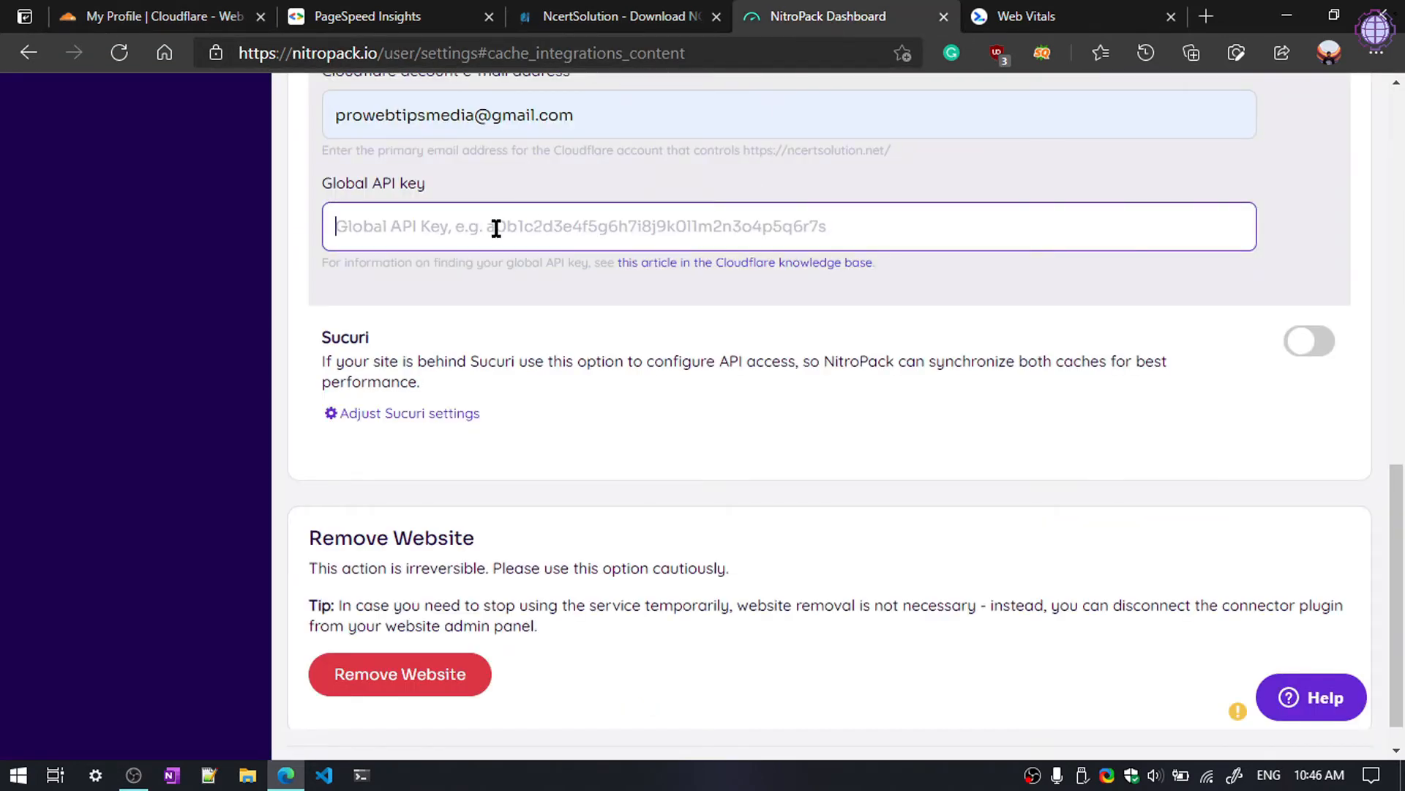
pyautogui.scroll(1, 641, 348)
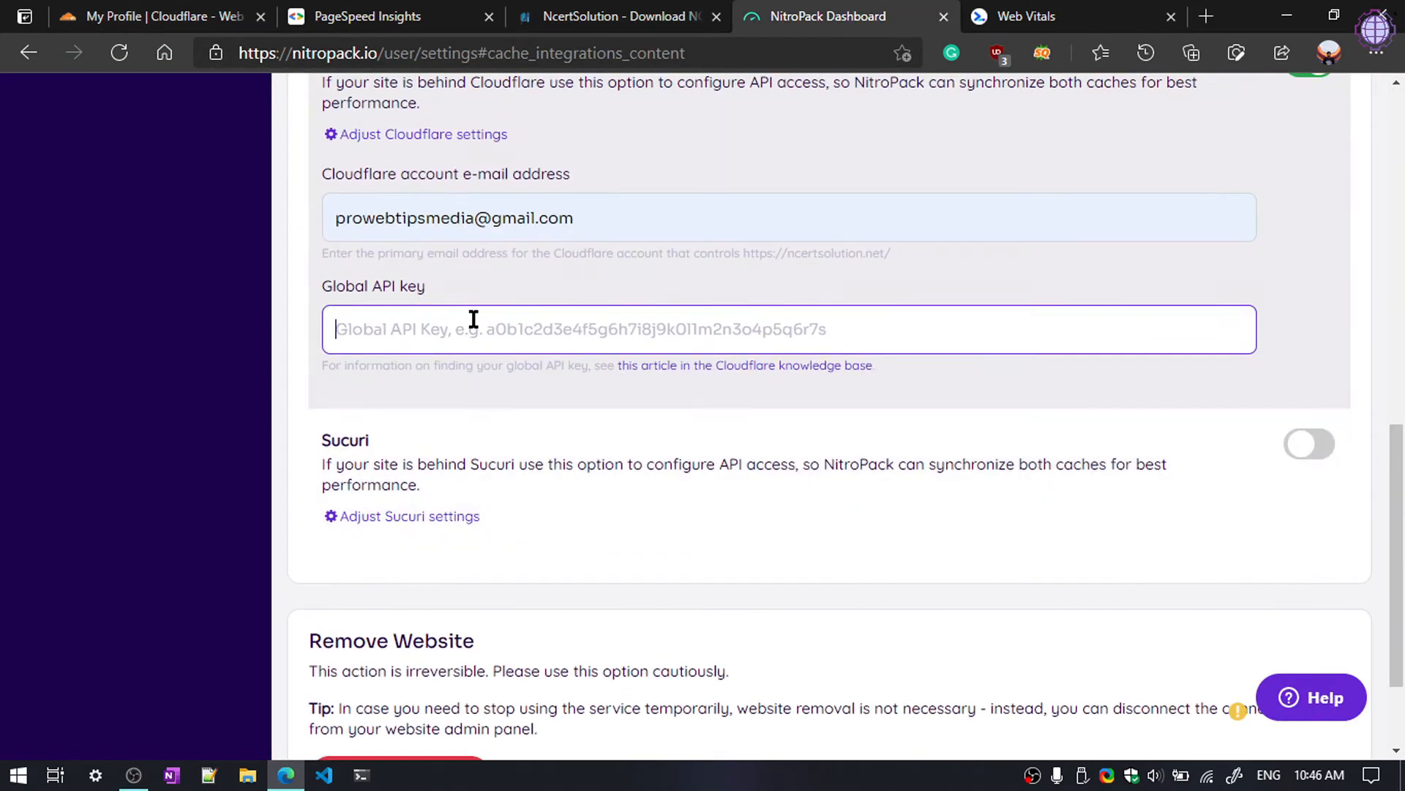
pyautogui.hotkey('ctrl', 'v')
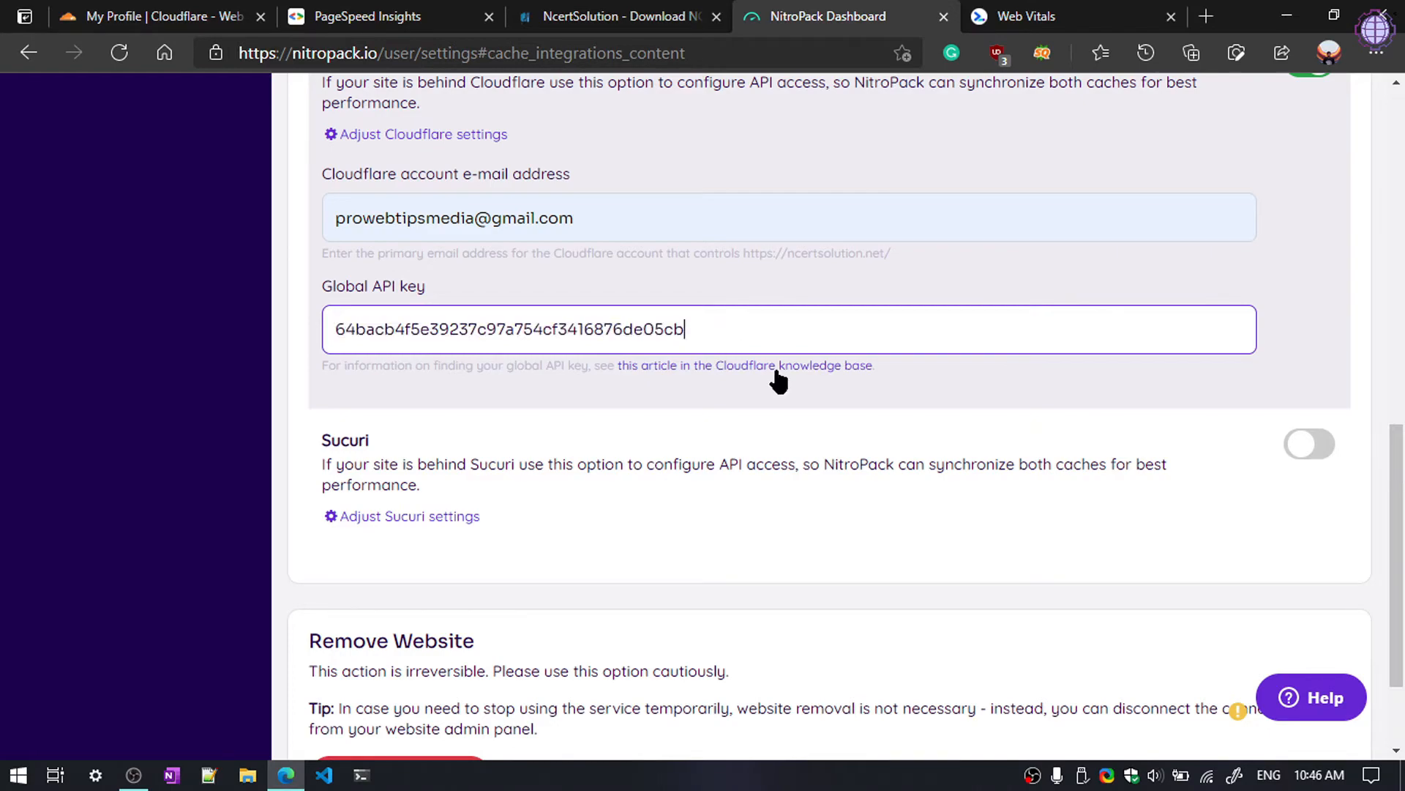
pyautogui.scroll(-1, 990, 460)
pyautogui.scroll(-1, 986, 459)
pyautogui.scroll(10, 542, 596)
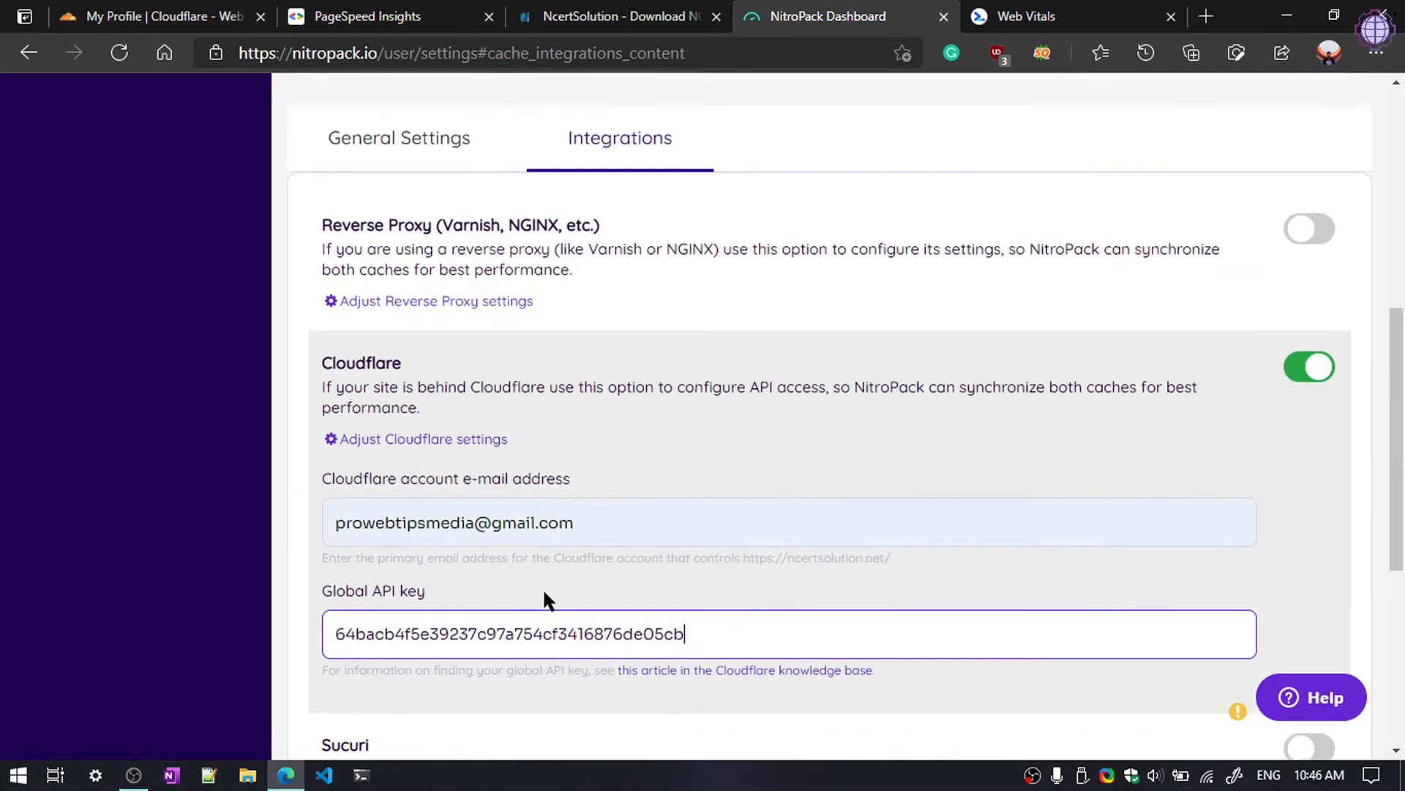
pyautogui.click(1305, 287)
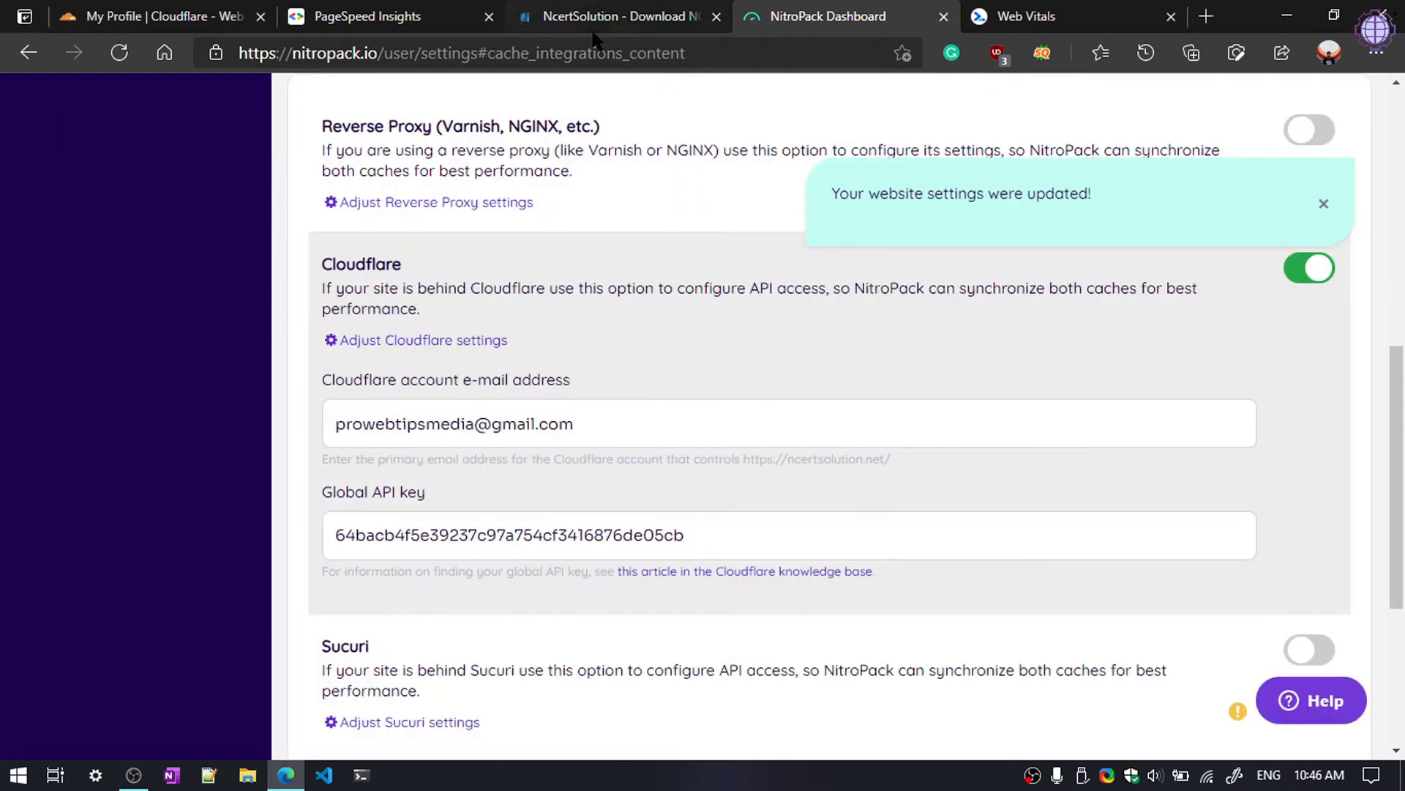
pyautogui.click(591, 26)
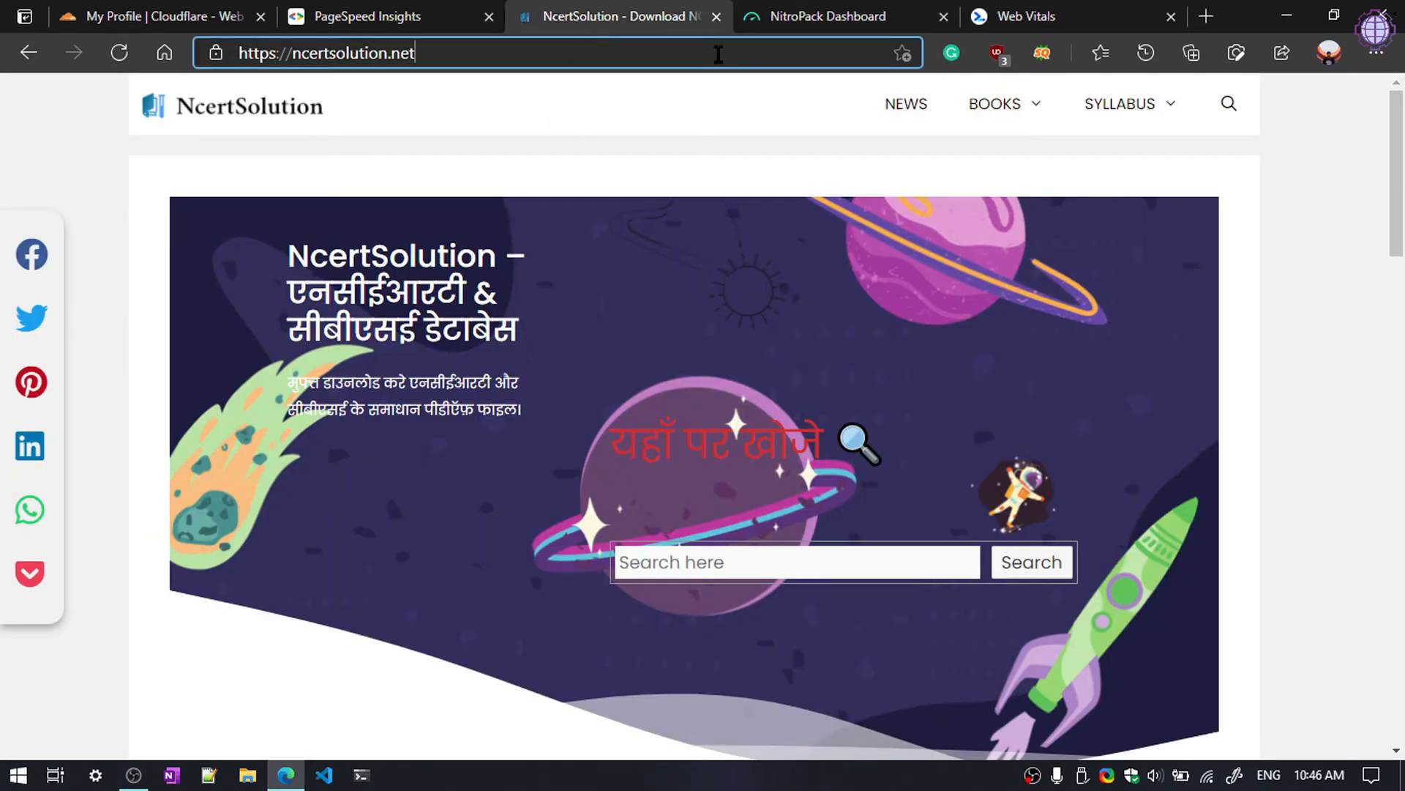
# Step: Log in to the WordPress admin at the site's /admin address
pyautogui.write('/admin')
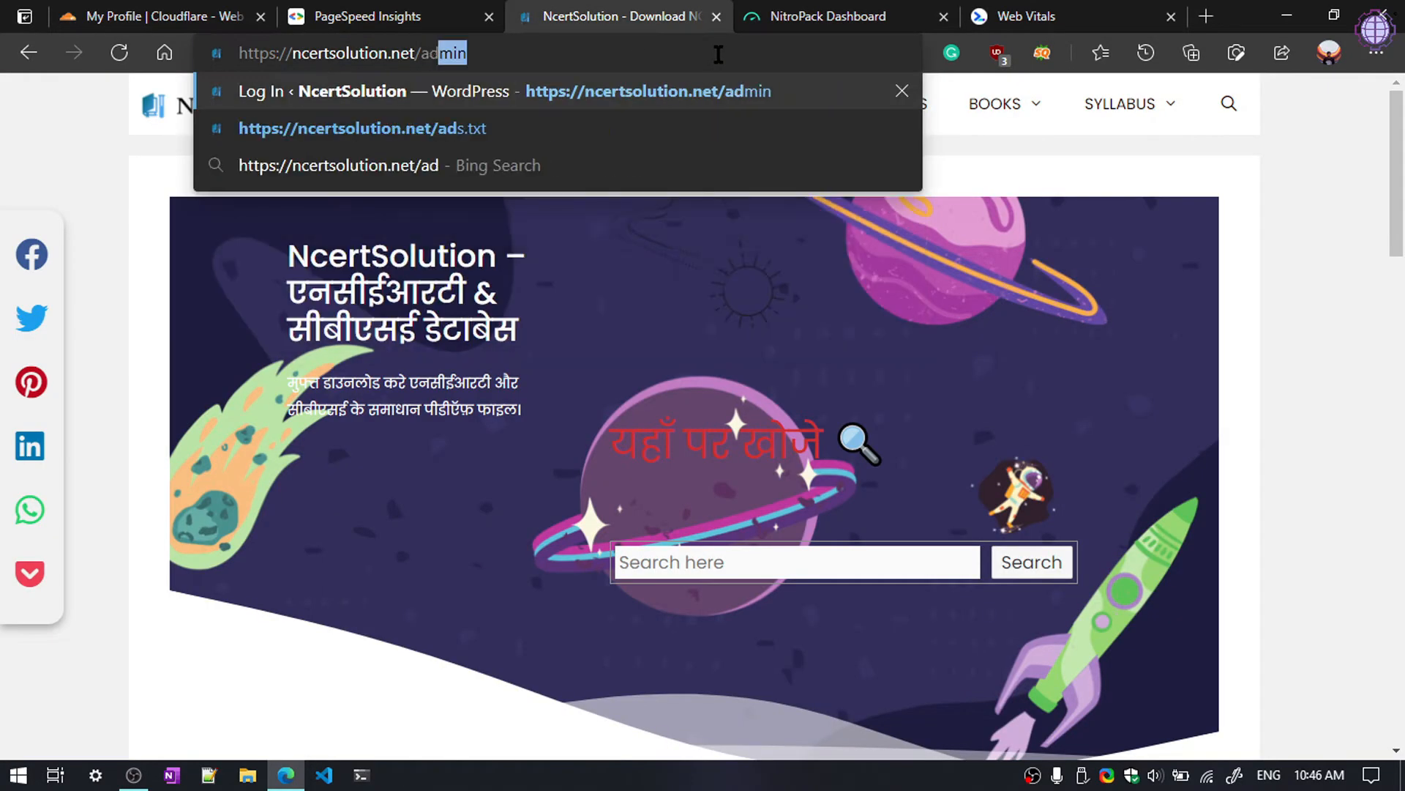
pyautogui.press('Return')
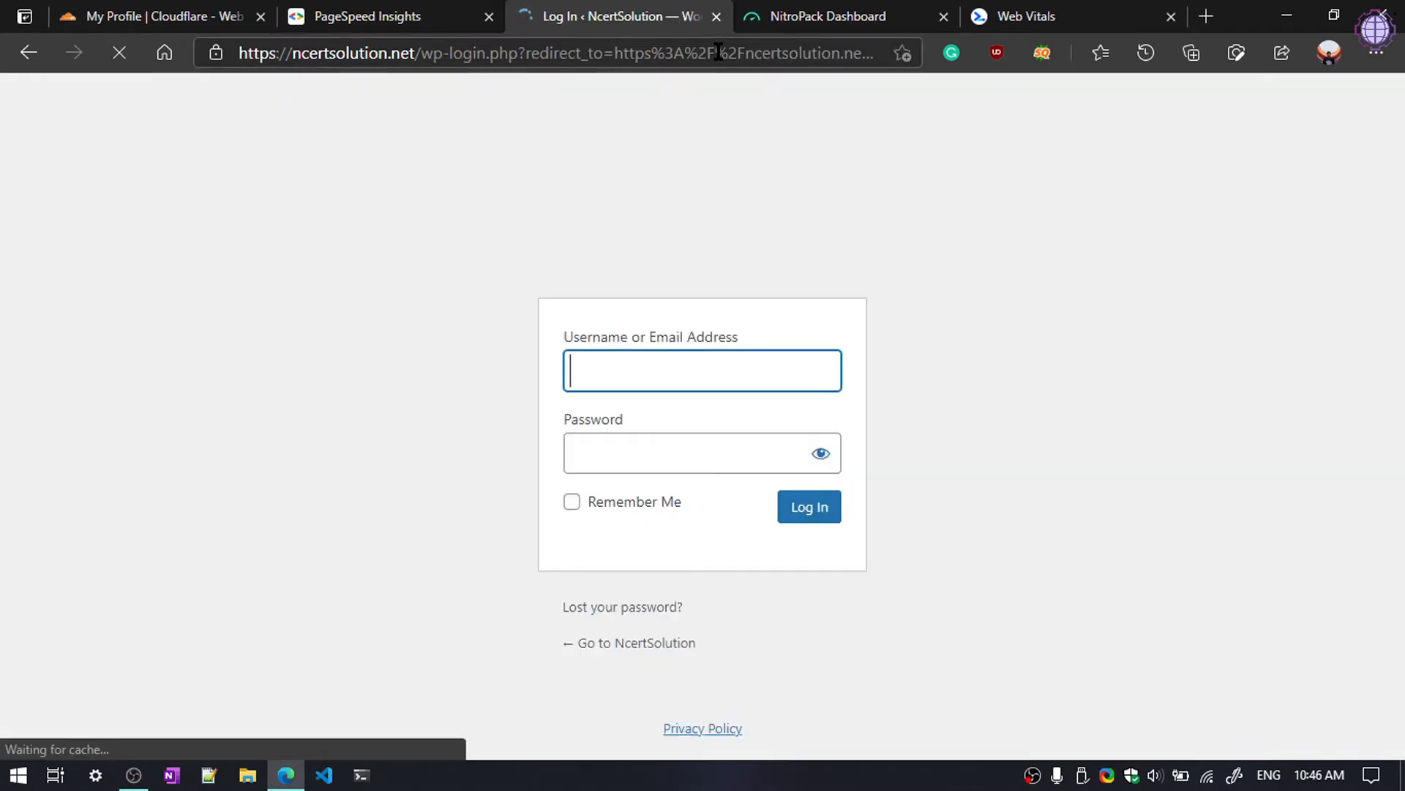
pyautogui.click(809, 505)
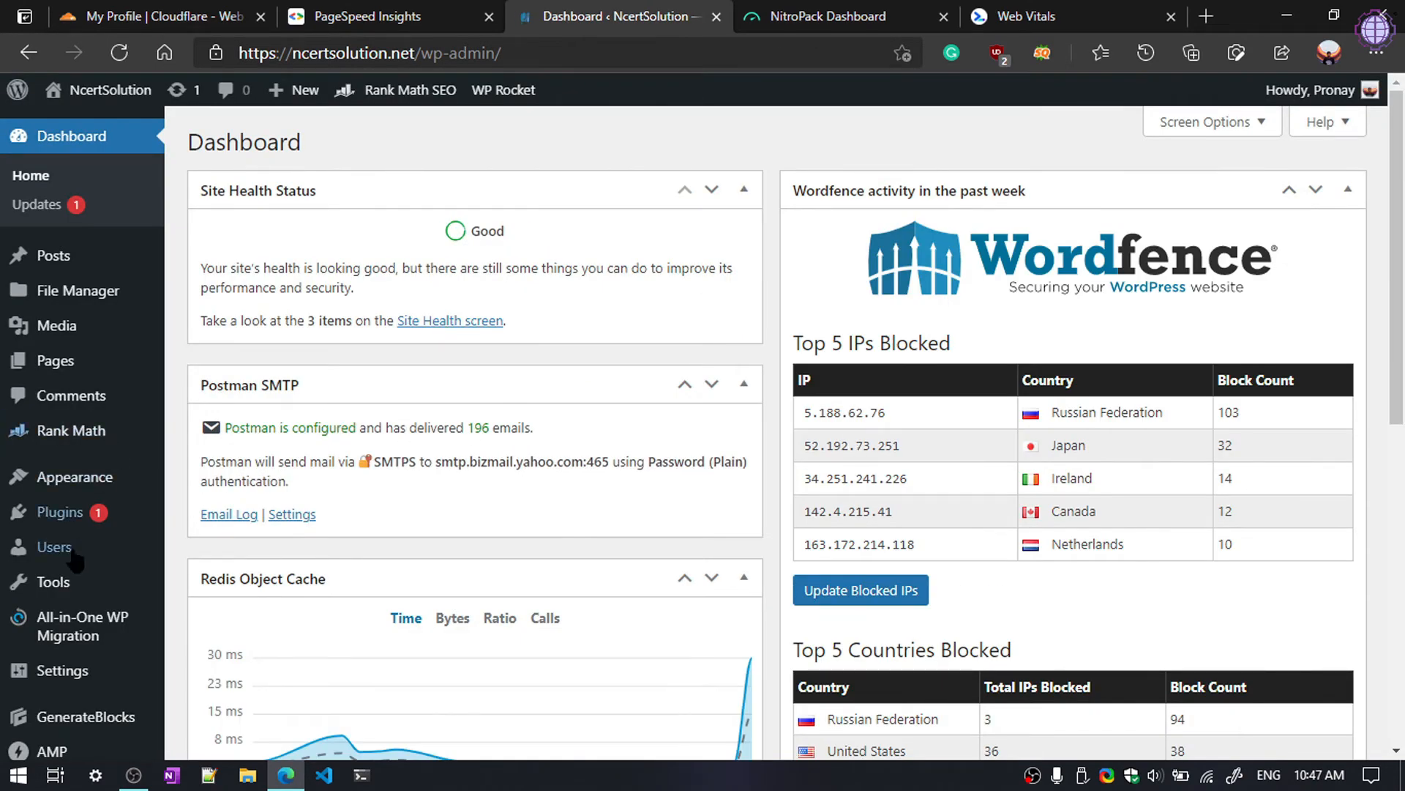
# Step: Search 'nitropack' in Add New Plugins, install and activate it, then open its settings
pyautogui.moveTo(66, 518)
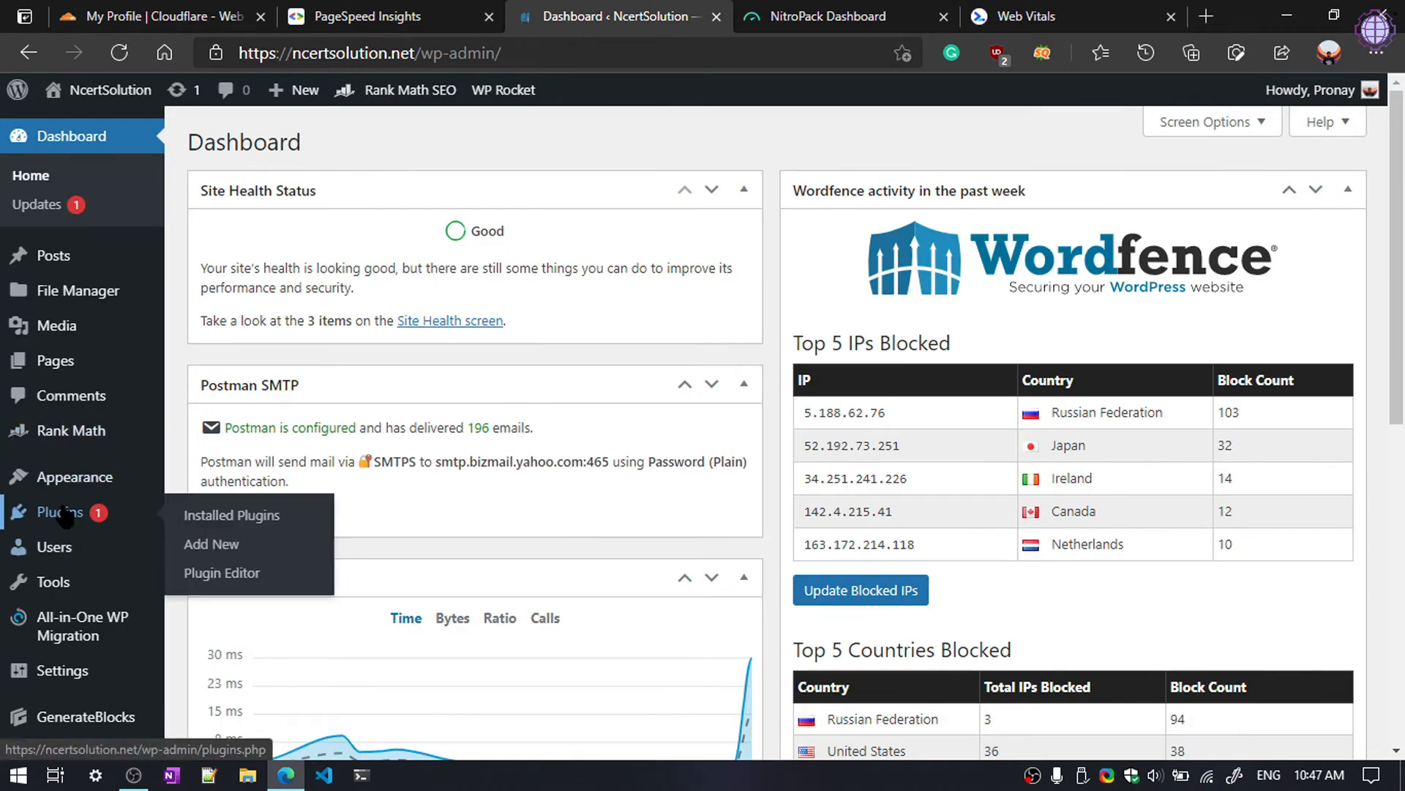
pyautogui.click(225, 546)
pyautogui.click(1155, 199)
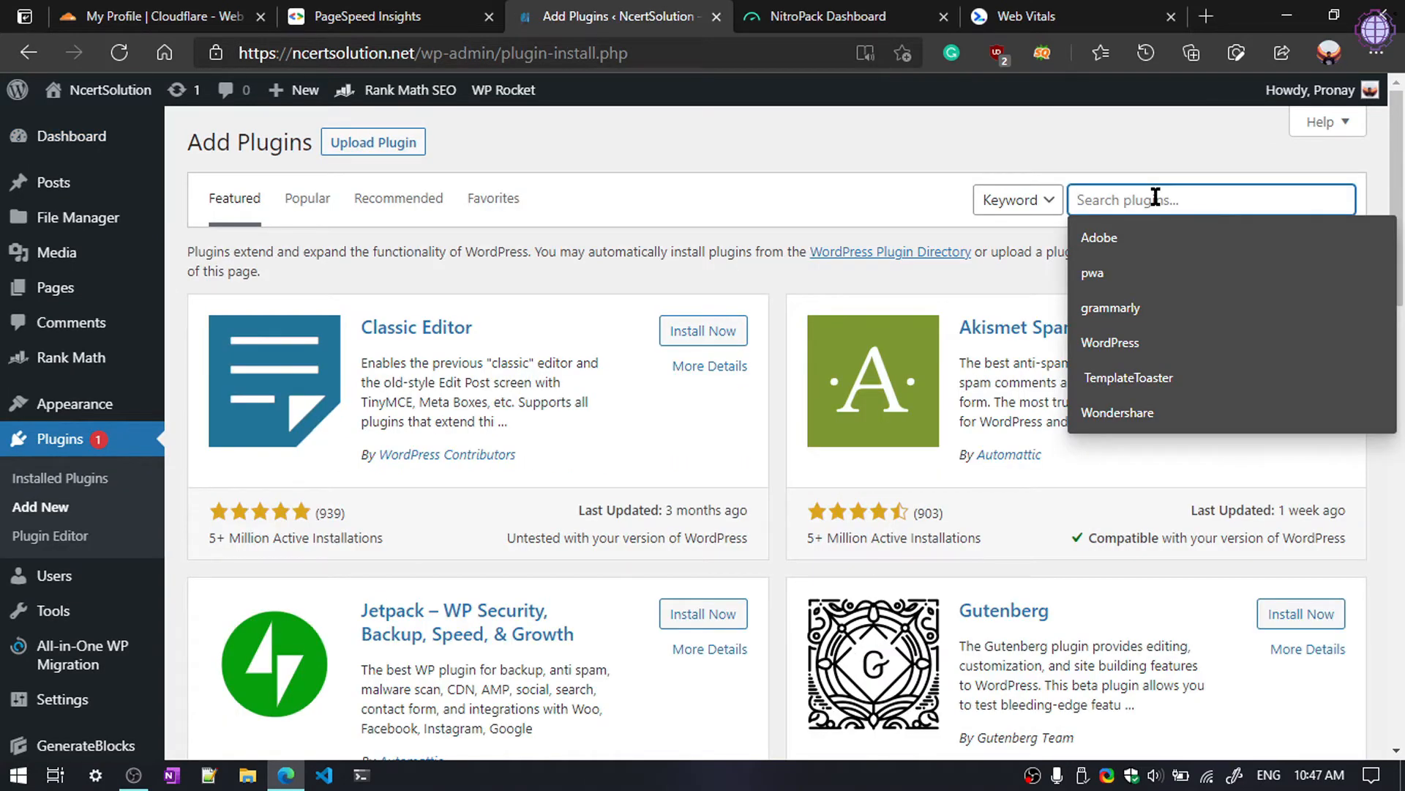
pyautogui.write('nitropack')
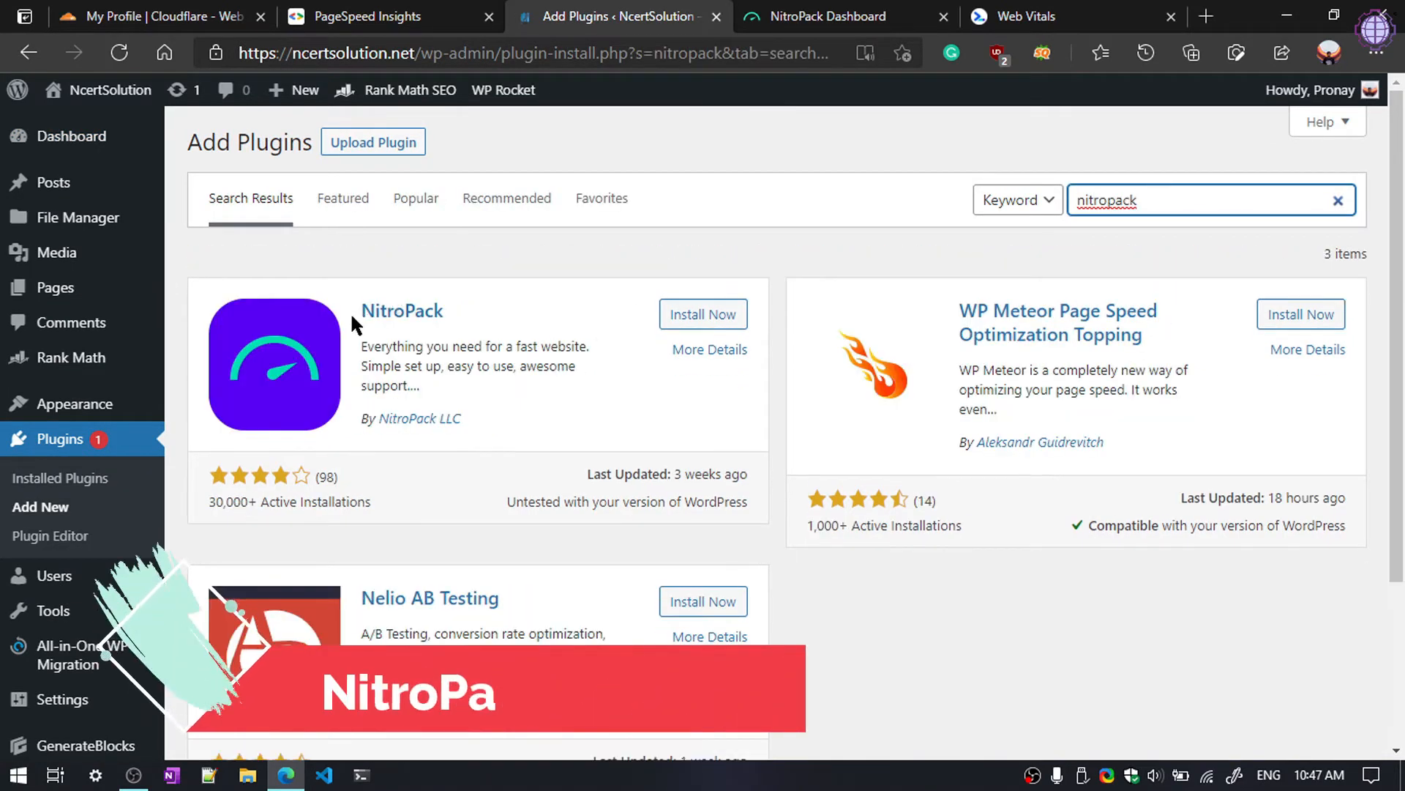
pyautogui.click(704, 315)
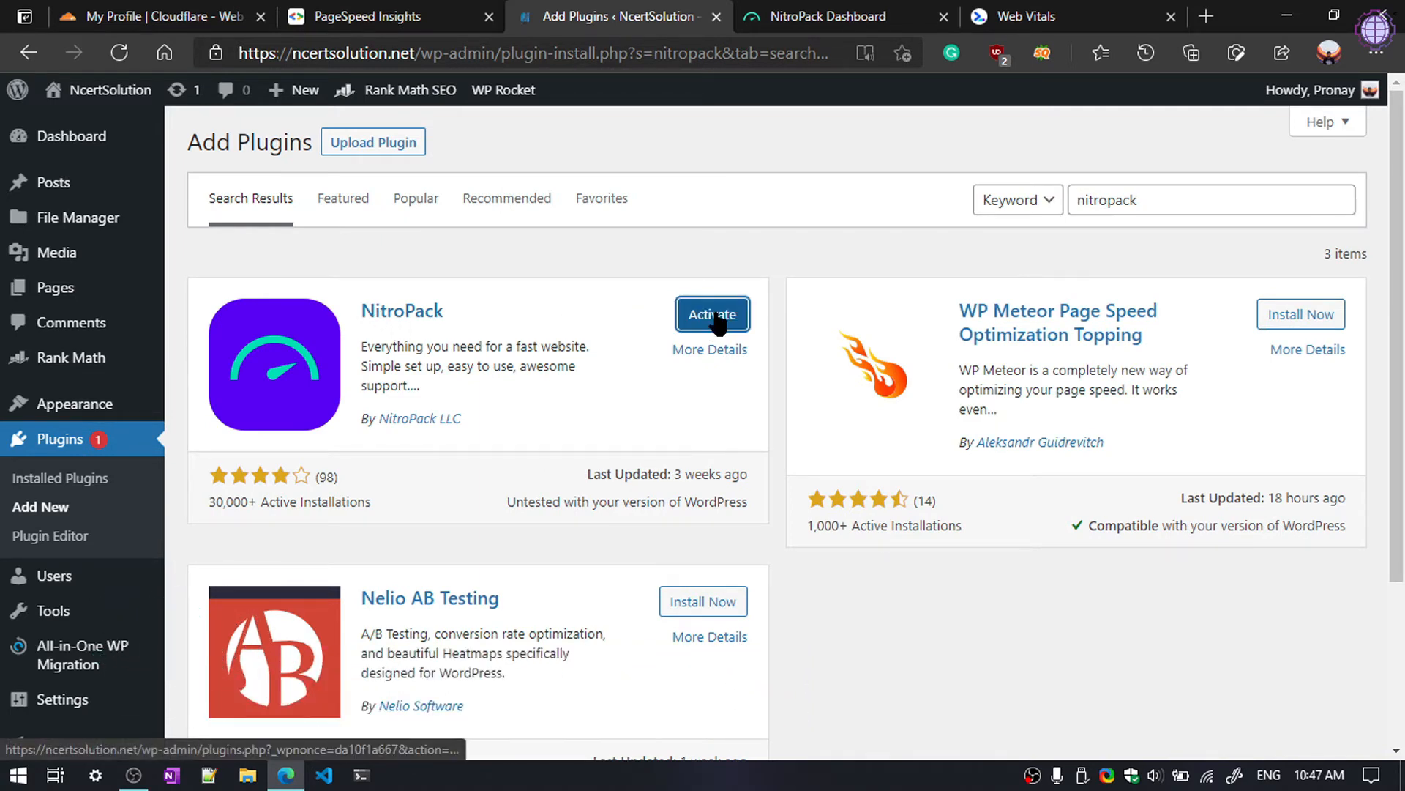
pyautogui.click(716, 318)
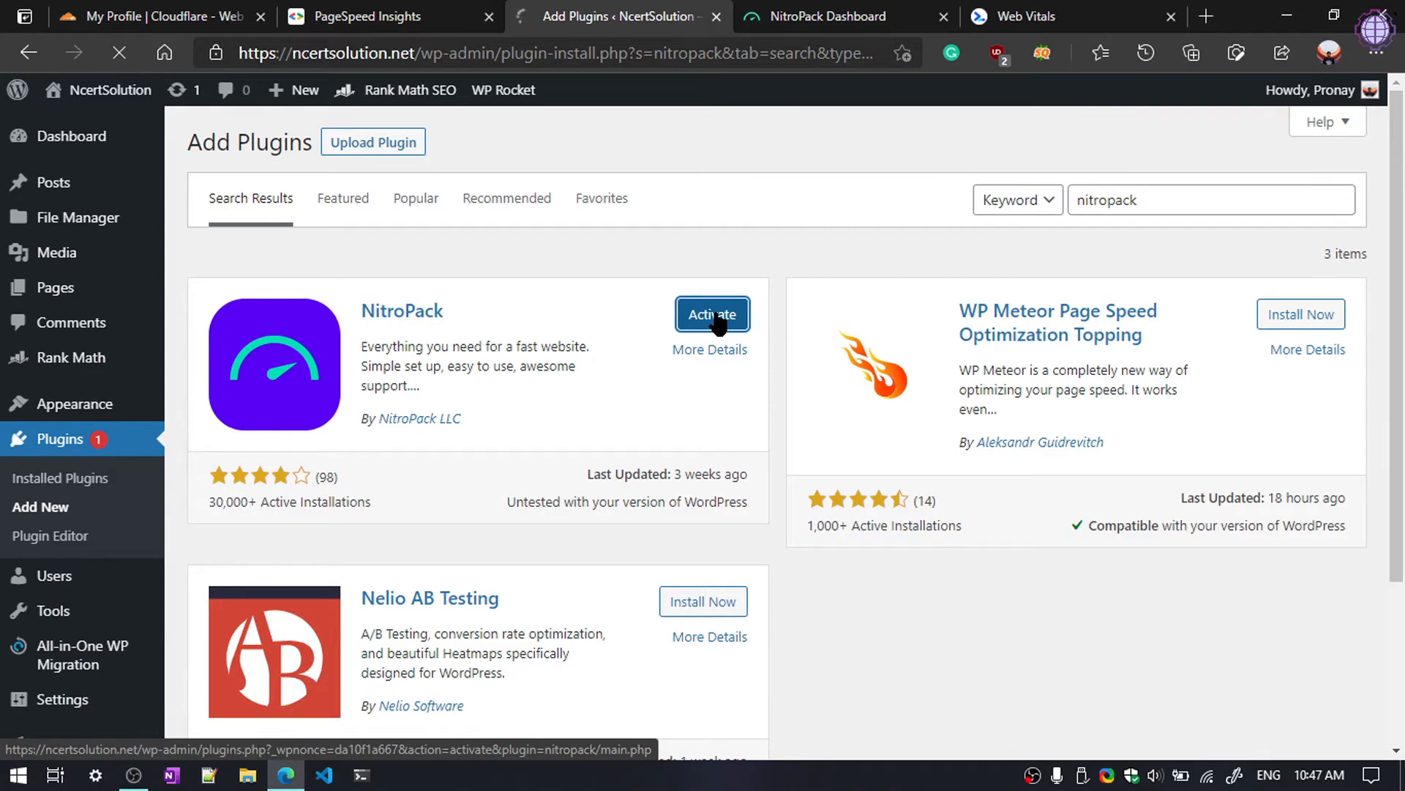
pyautogui.scroll(-10, 643, 287)
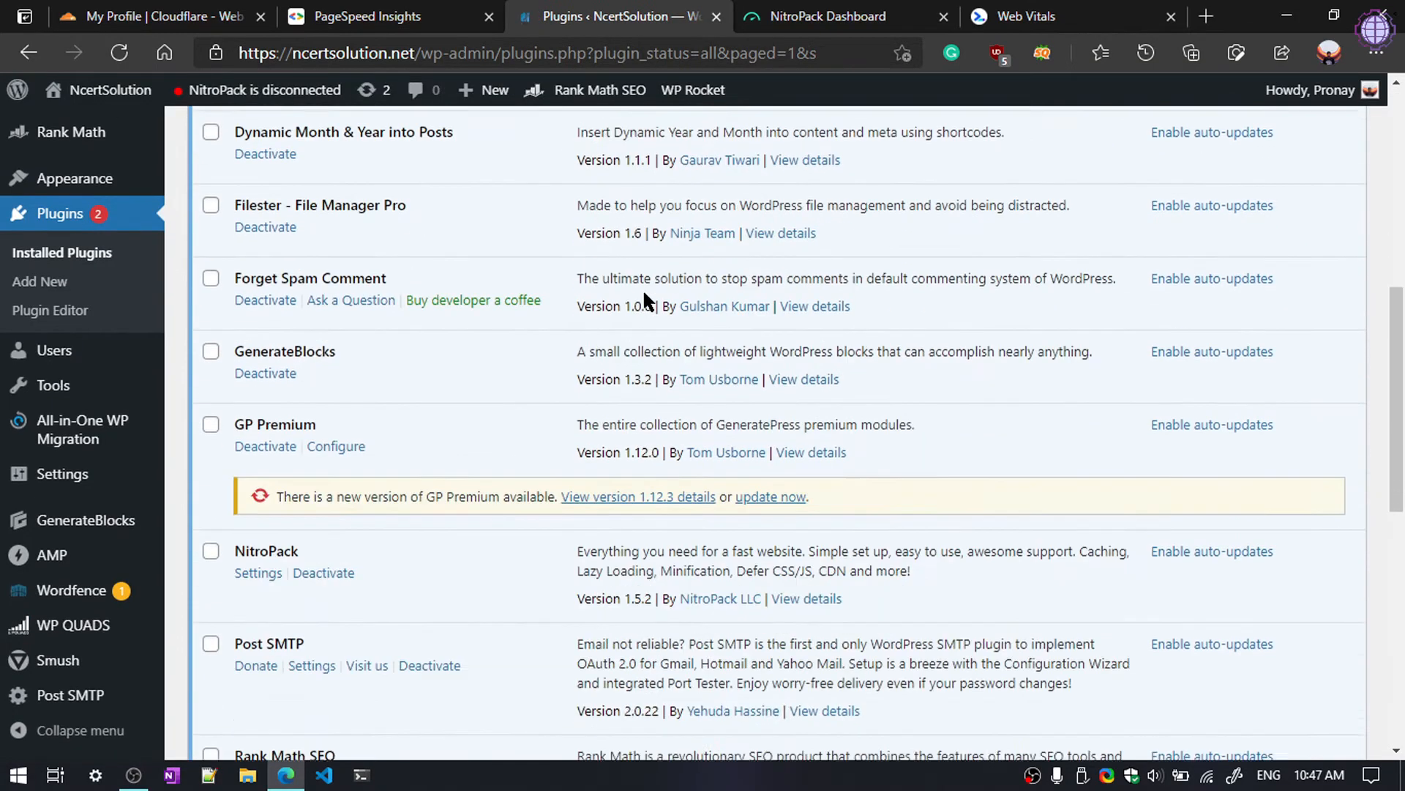
pyautogui.scroll(-3, 337, 563)
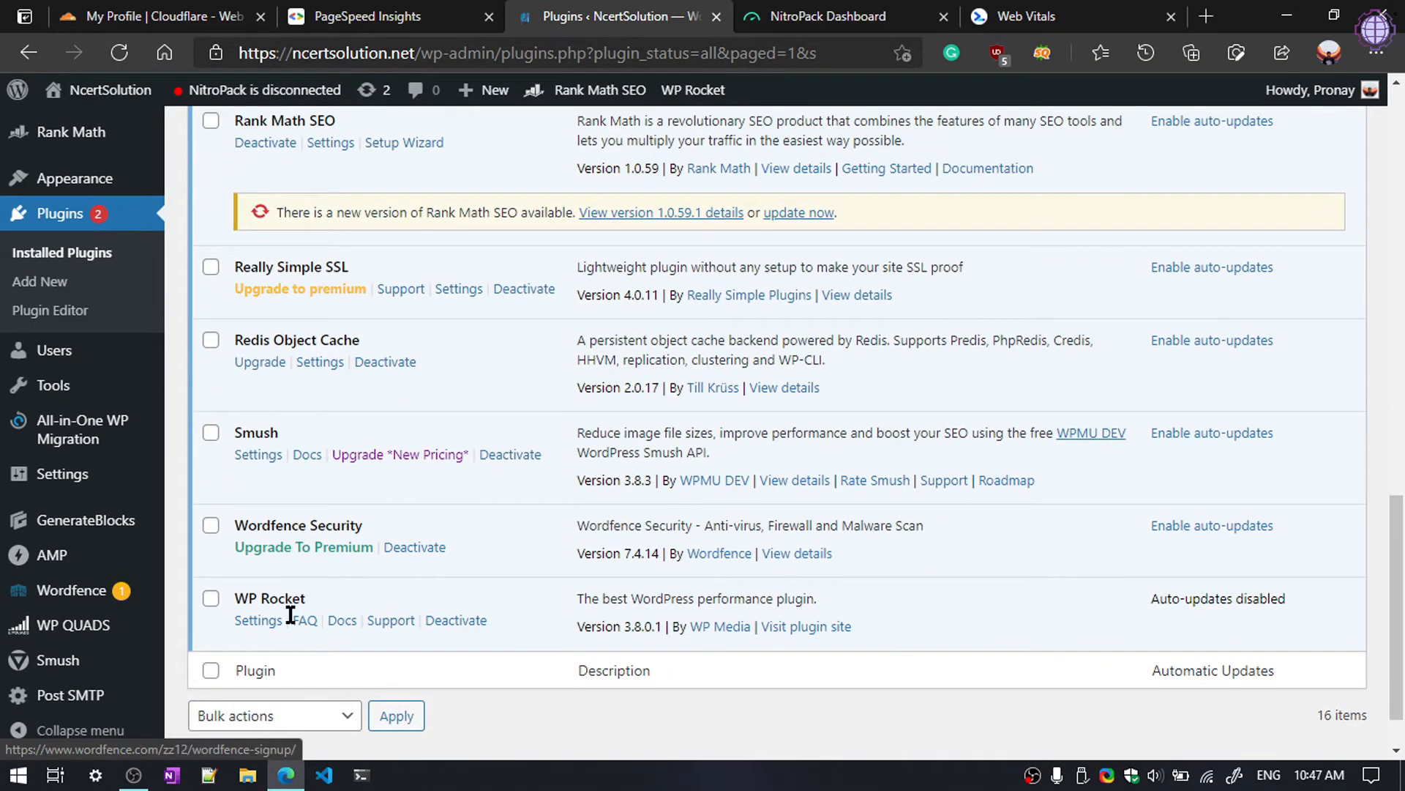
pyautogui.scroll(7, 241, 512)
pyautogui.click(256, 453)
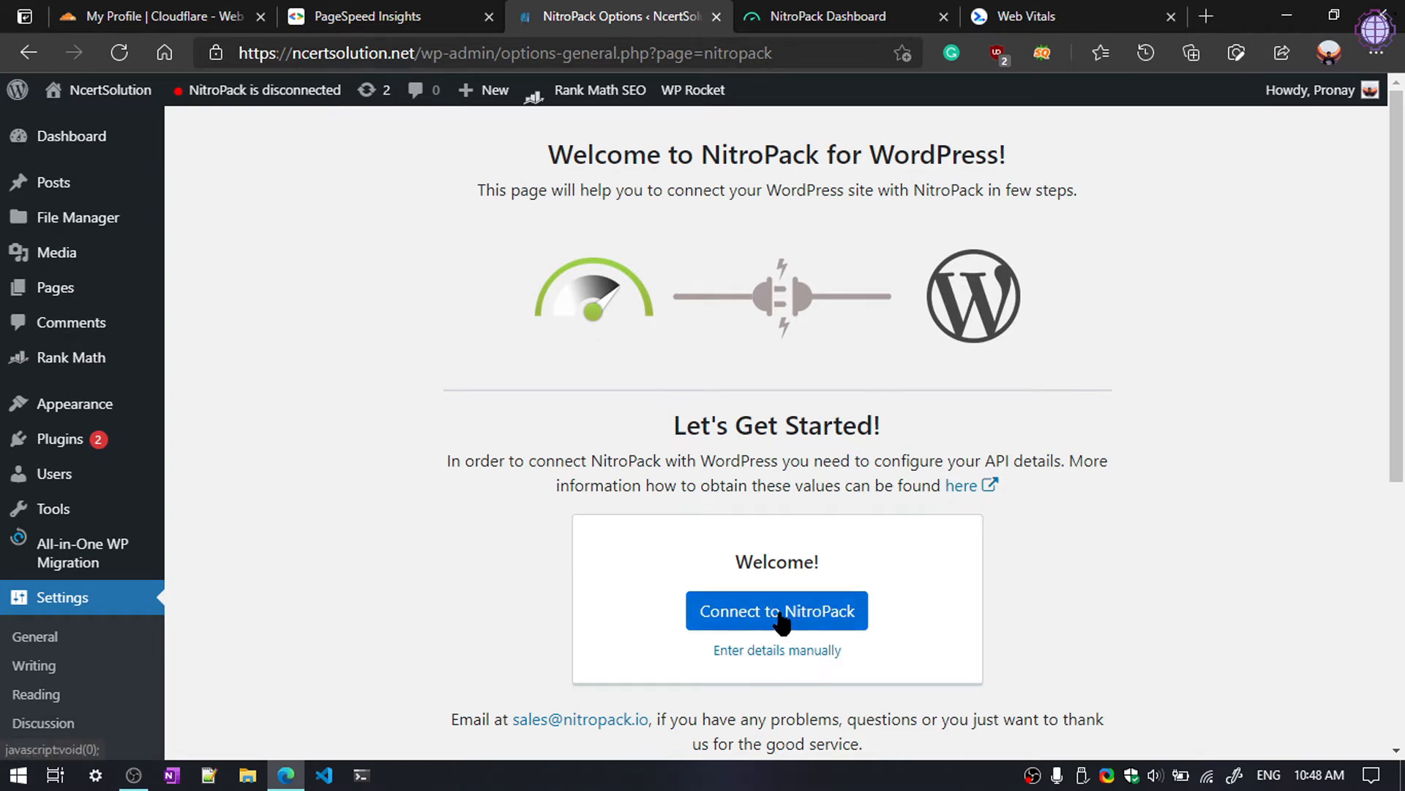
# Step: Connect the WordPress site to the new NitroPack account from the setup page
pyautogui.click(830, 8)
pyautogui.click(644, 8)
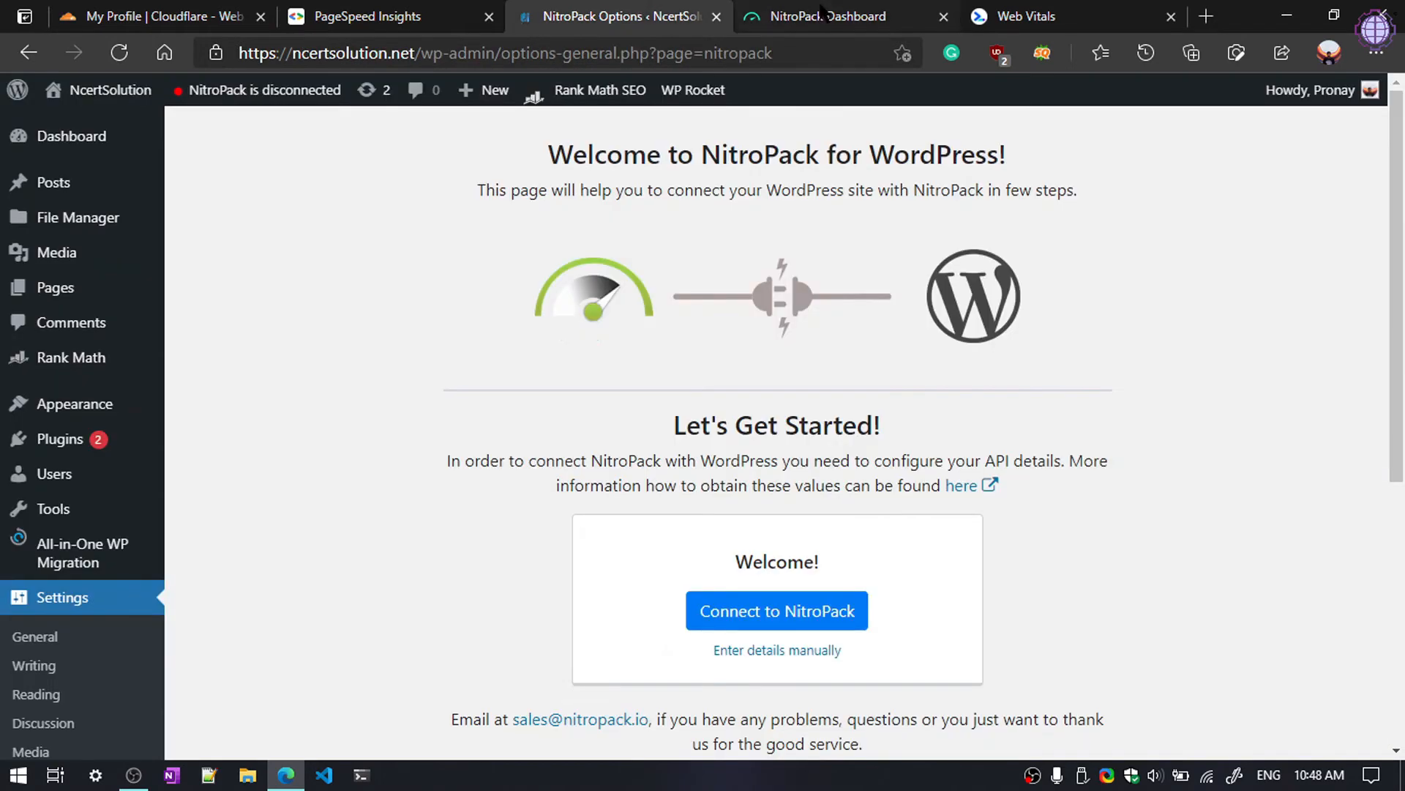
pyautogui.click(827, 7)
pyautogui.click(652, 15)
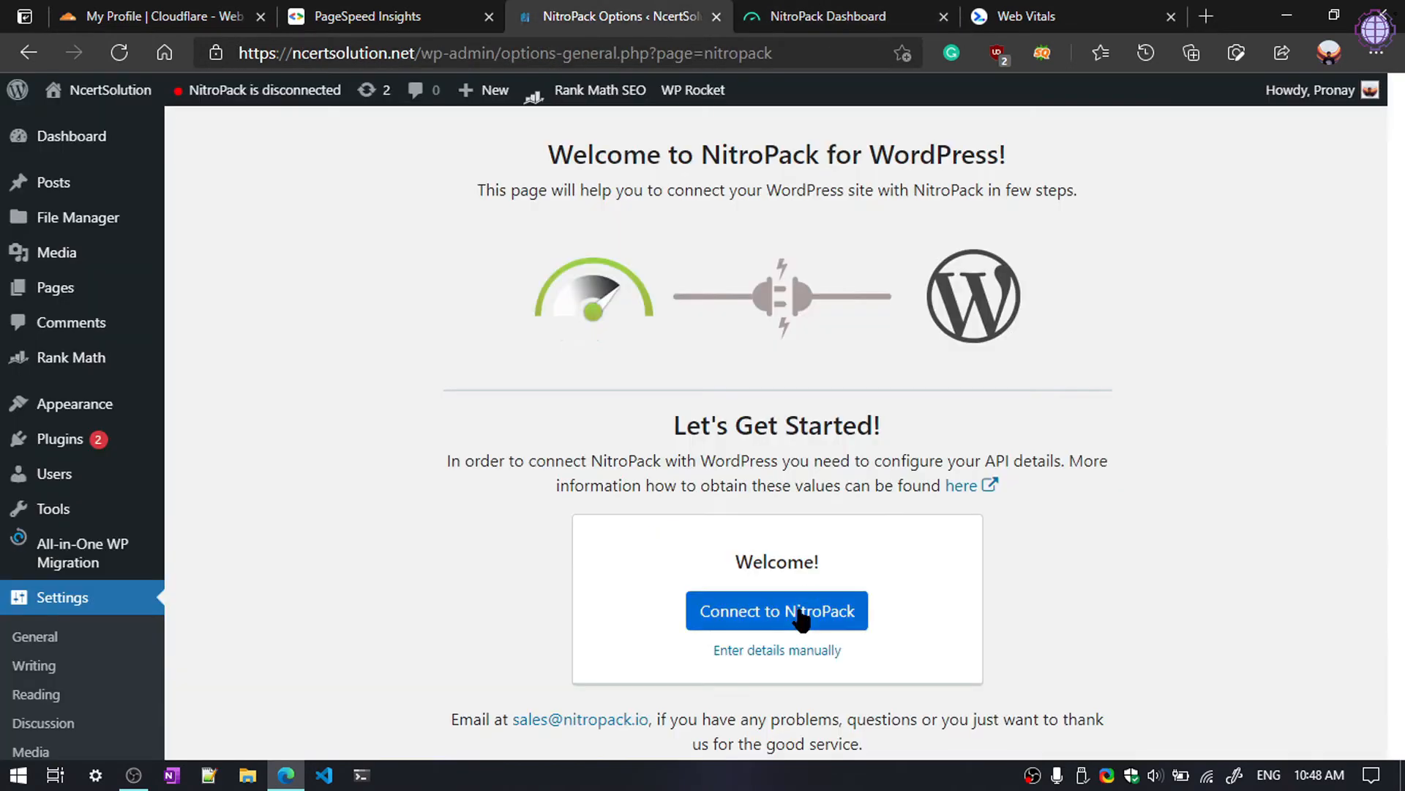
pyautogui.click(735, 621)
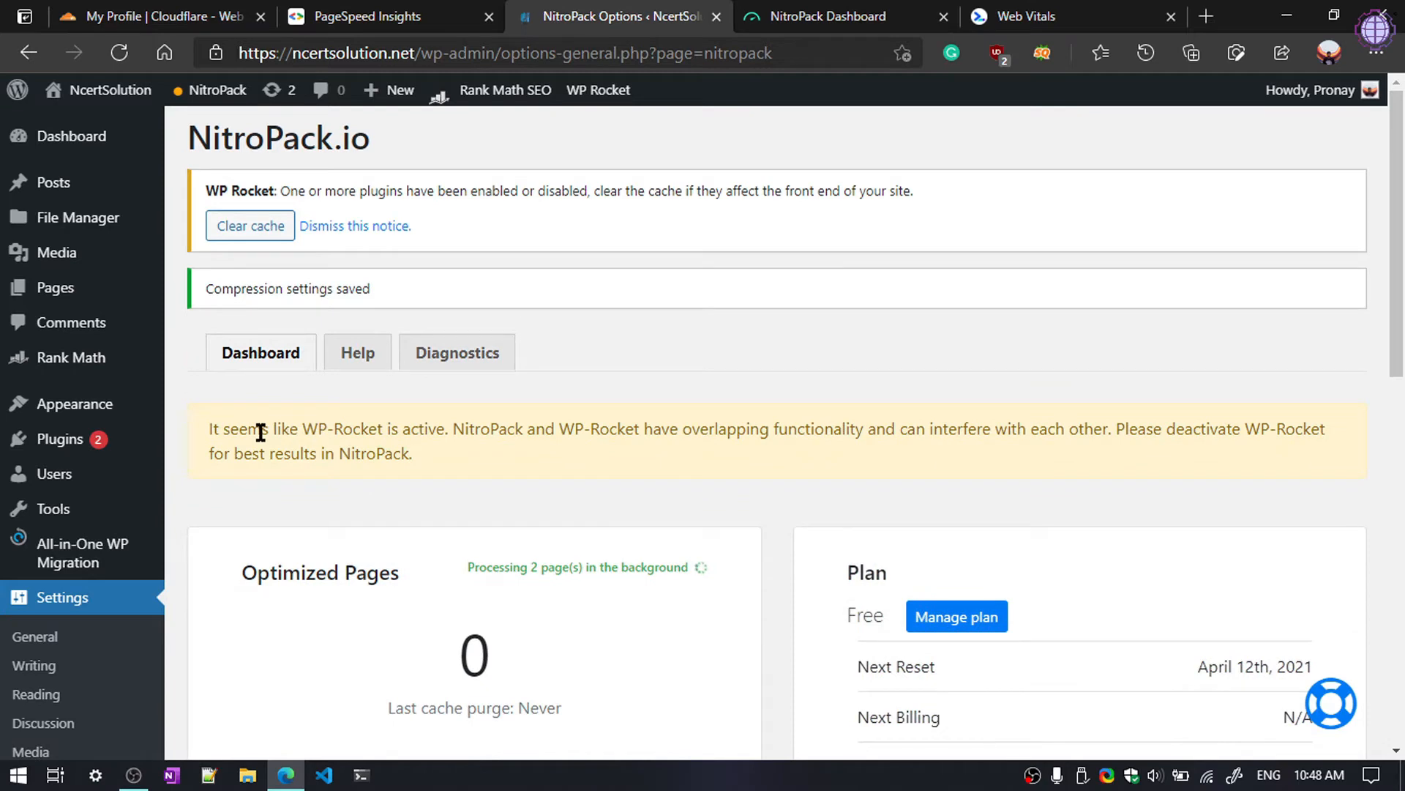
# Step: Deactivate WP Rocket from Installed Plugins, skipping its feedback dialog
pyautogui.moveTo(211, 434); pyautogui.dragTo(262, 435)
pyautogui.click(570, 466)
pyautogui.scroll(-1, 220, 410)
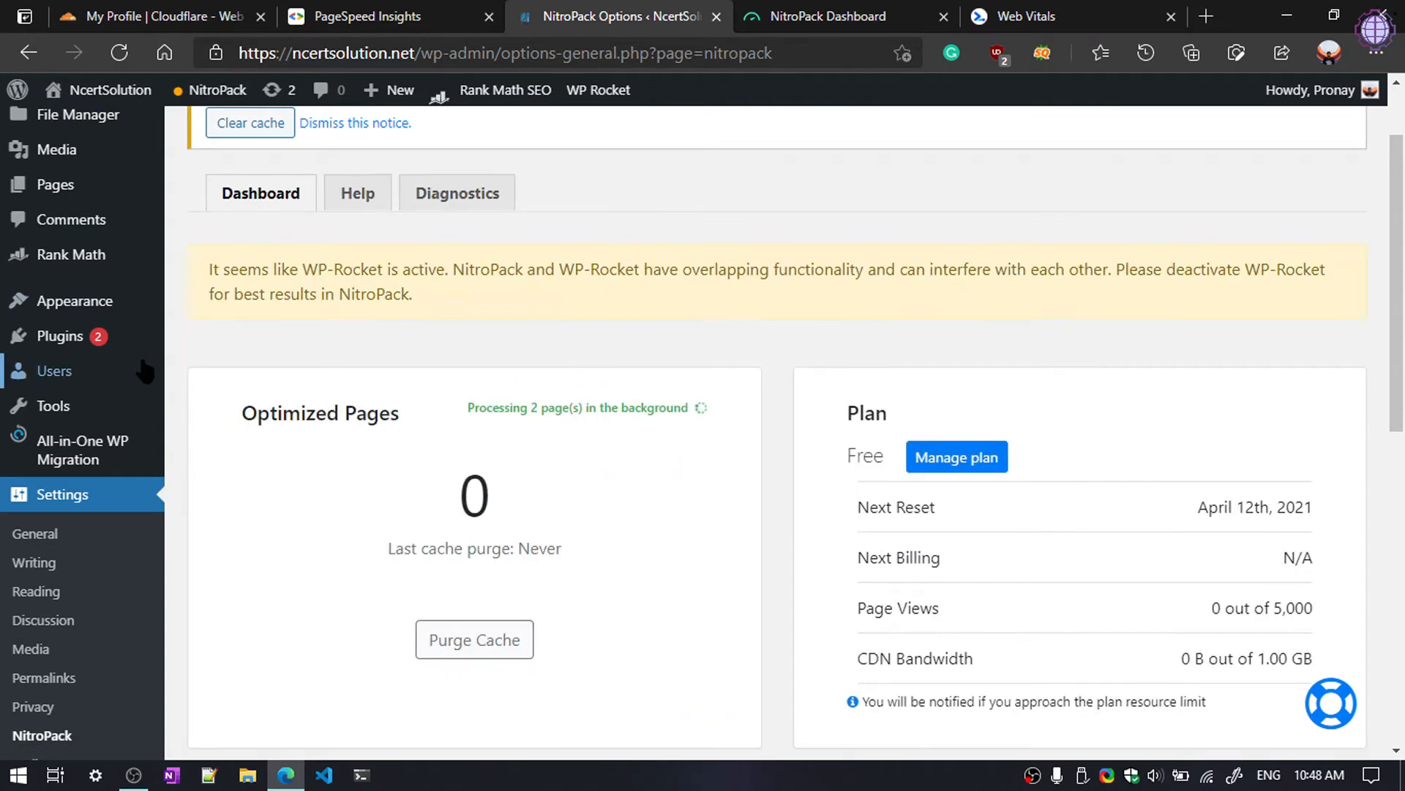
pyautogui.moveTo(132, 340)
pyautogui.click(210, 349)
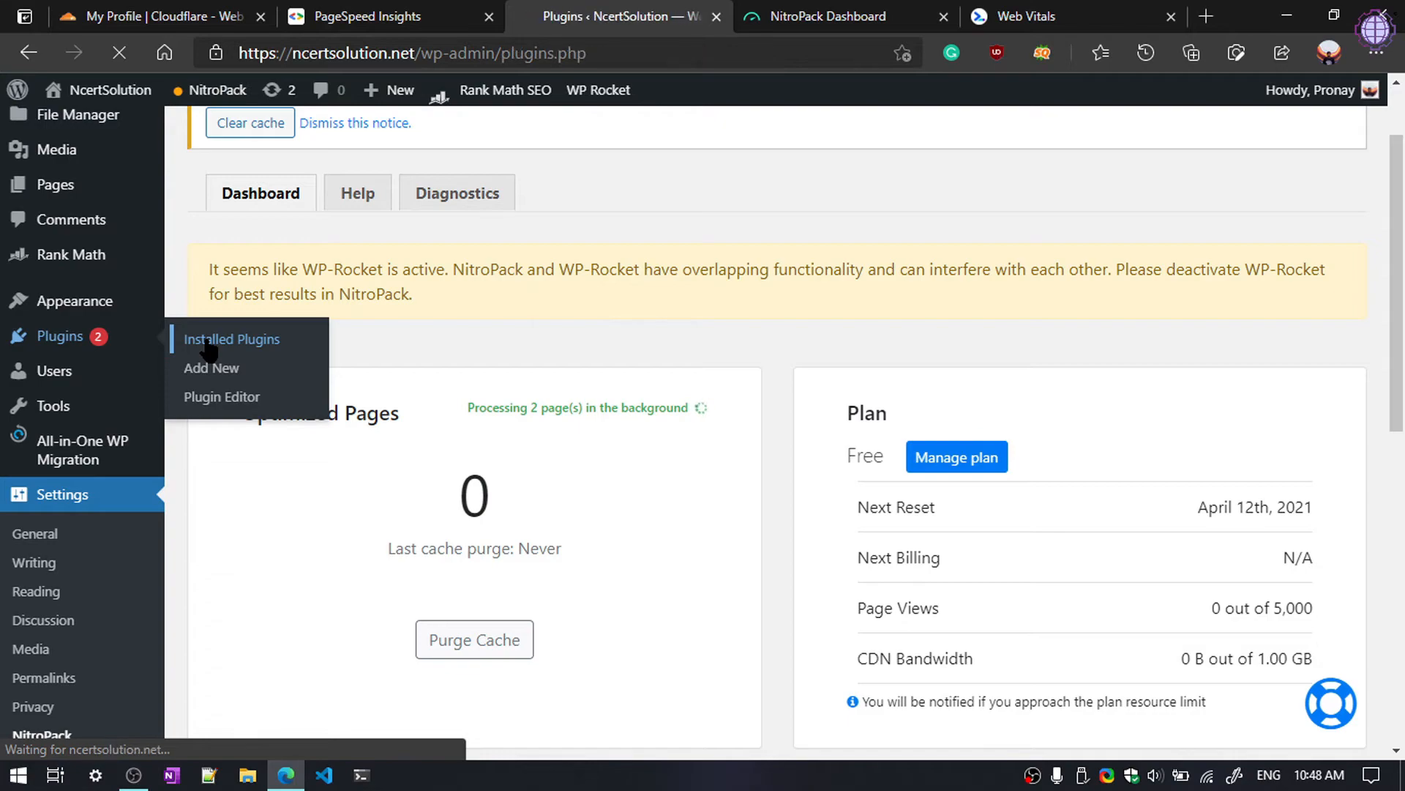
pyautogui.scroll(-8, 208, 350)
pyautogui.scroll(-8, 358, 375)
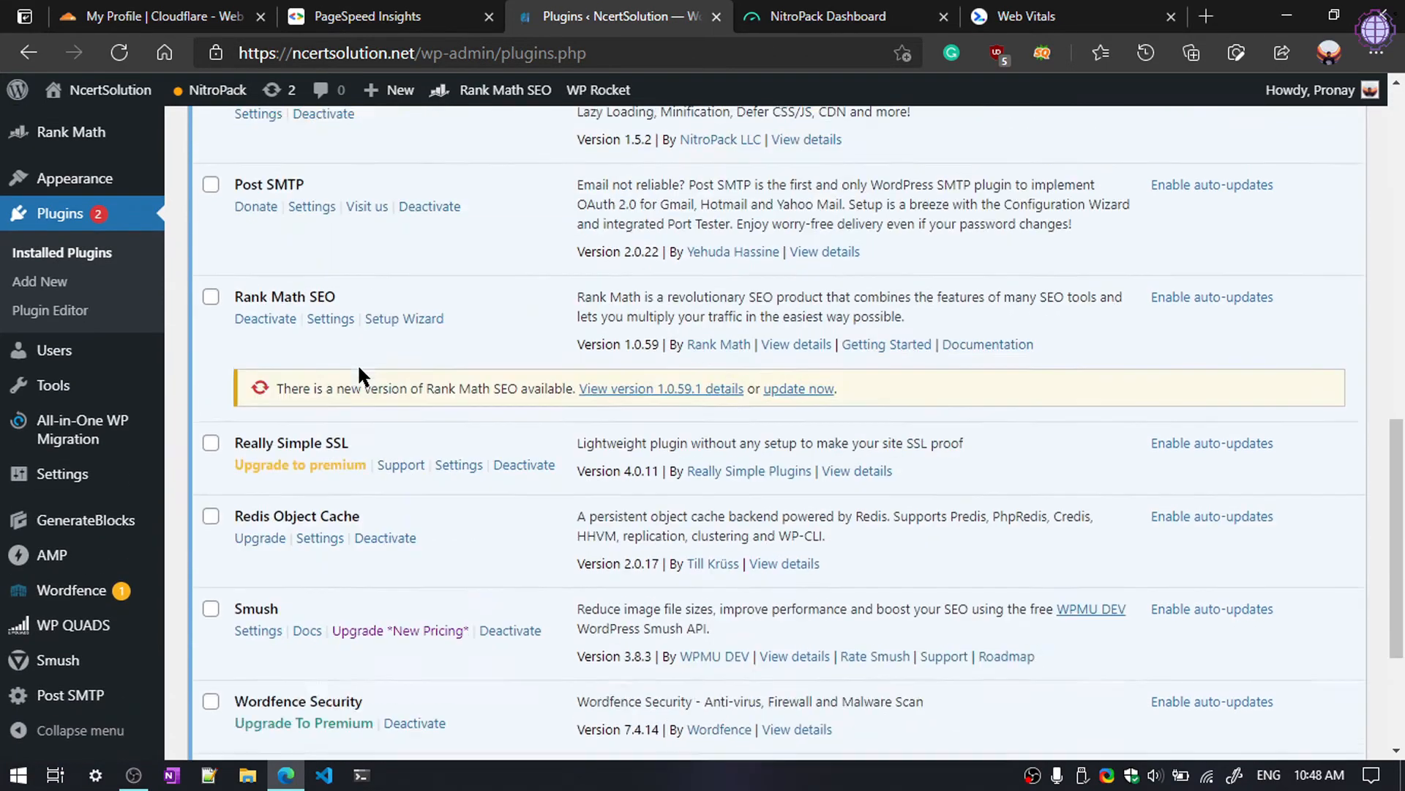
pyautogui.click(433, 559)
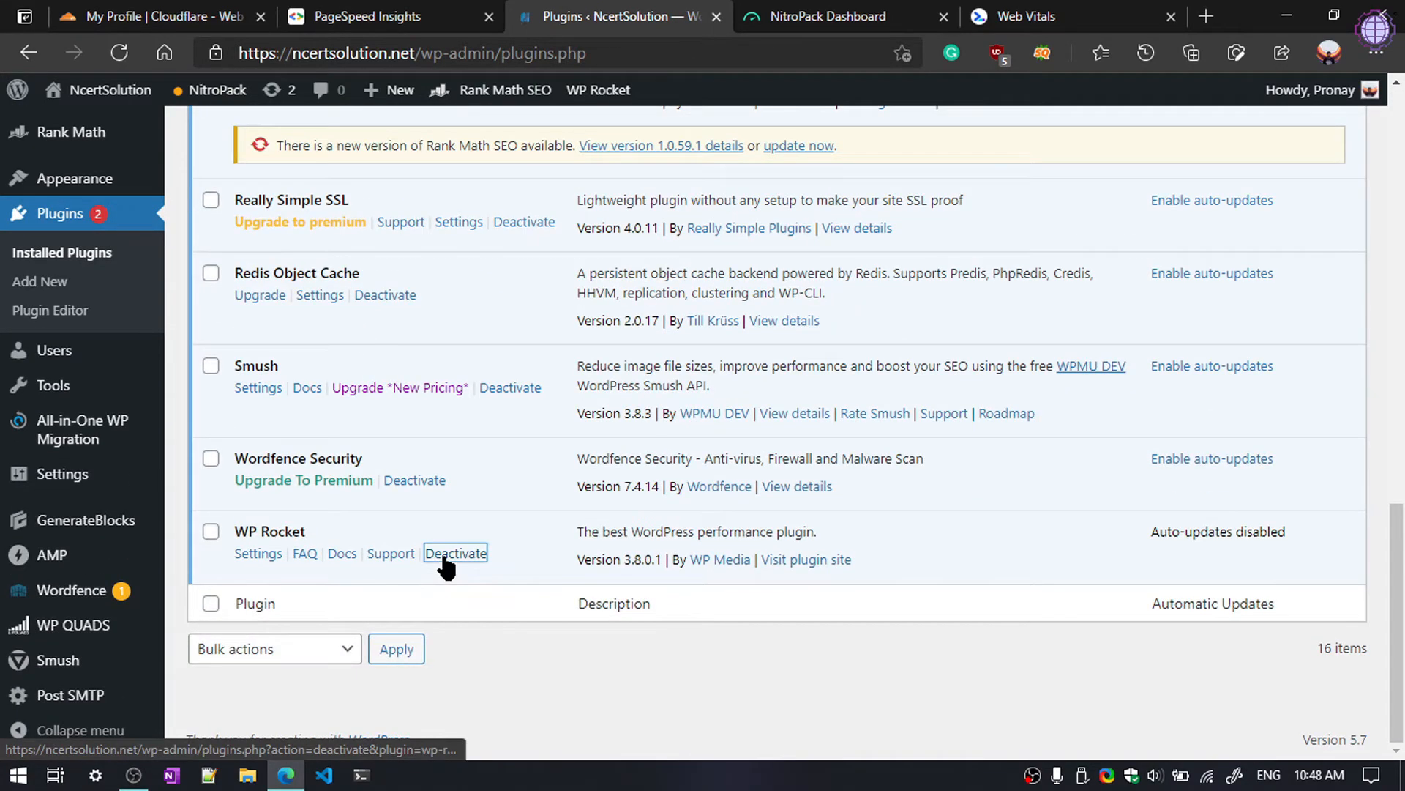
pyautogui.click(891, 606)
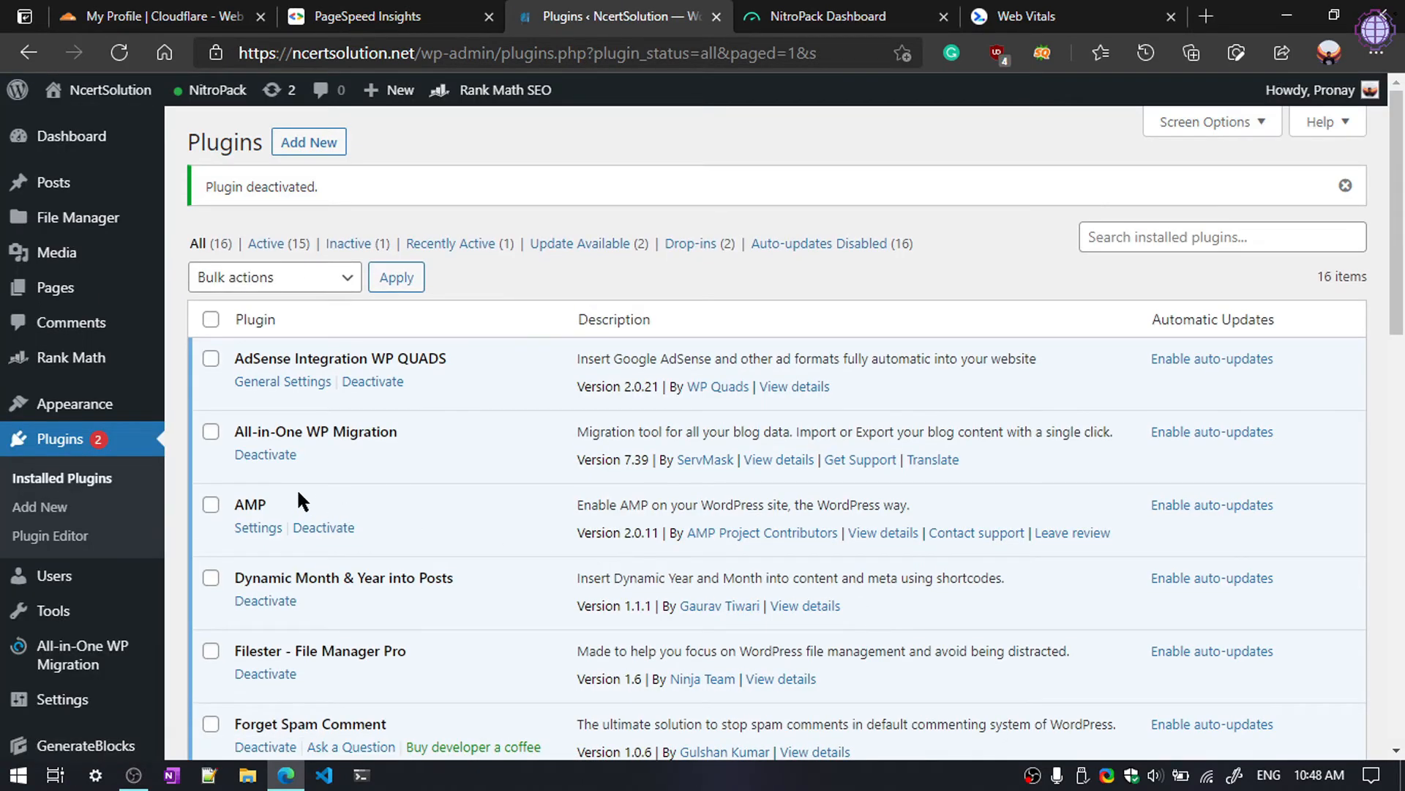
pyautogui.scroll(-10, 394, 547)
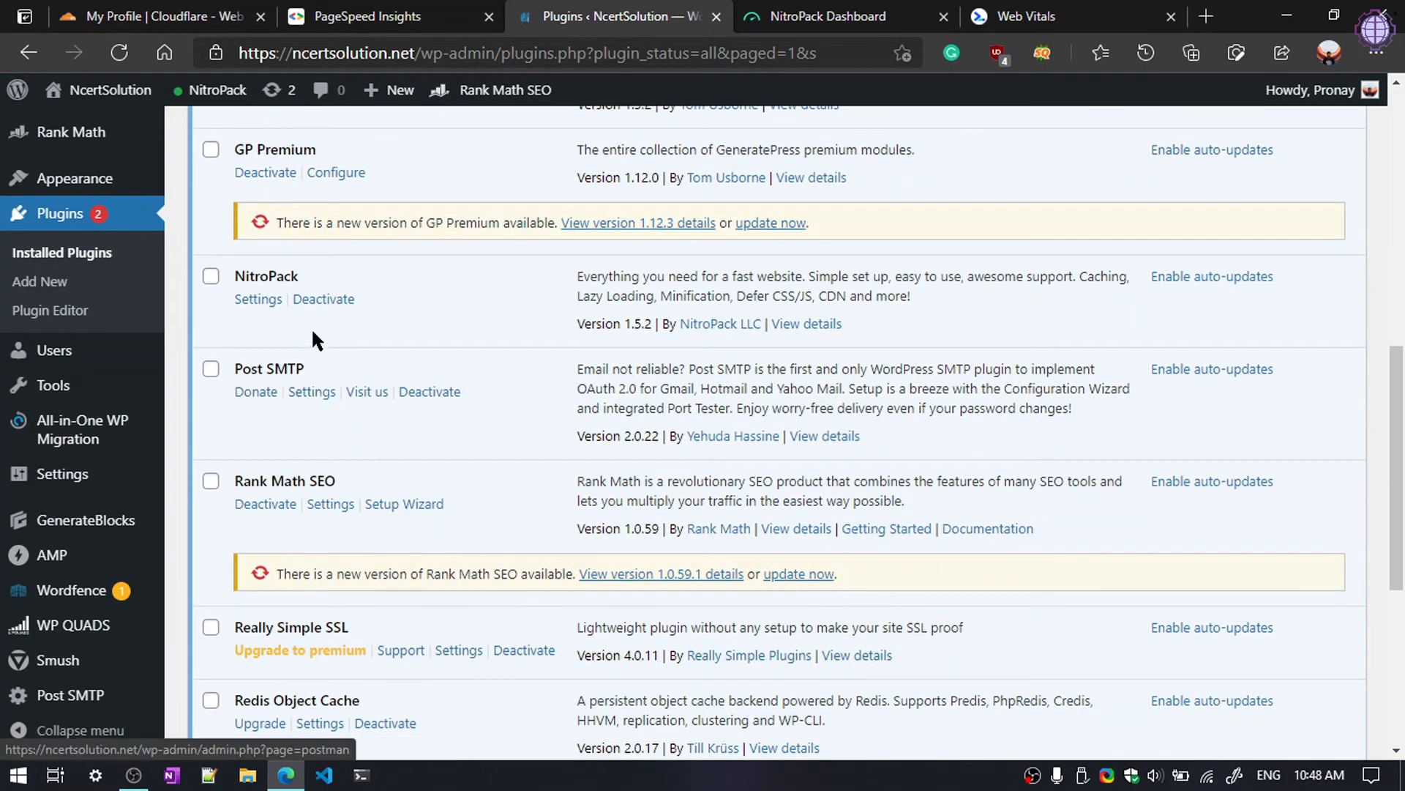
# Step: Turn on Cache Warmup in the WordPress NitroPack settings and confirm with Yes
pyautogui.click(258, 298)
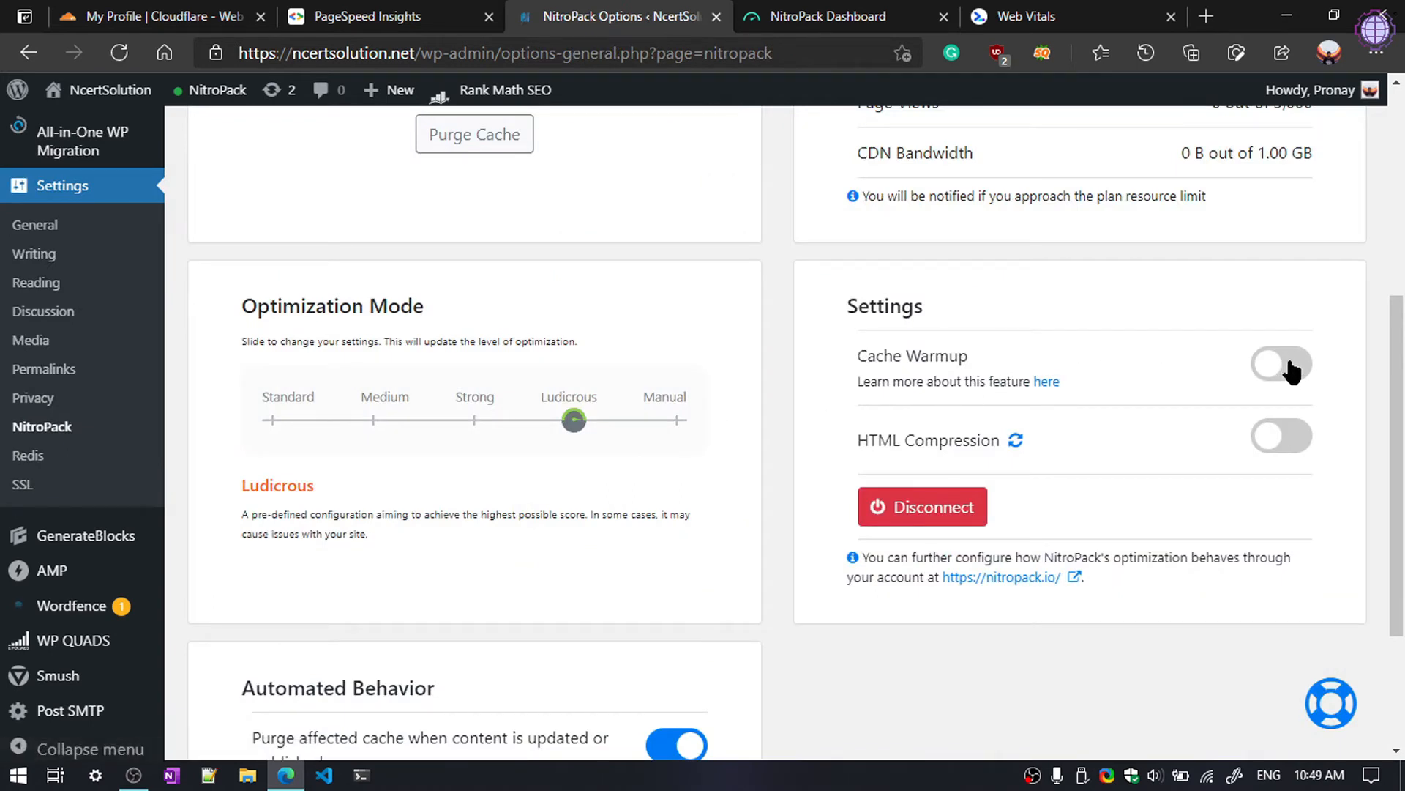
pyautogui.click(1269, 363)
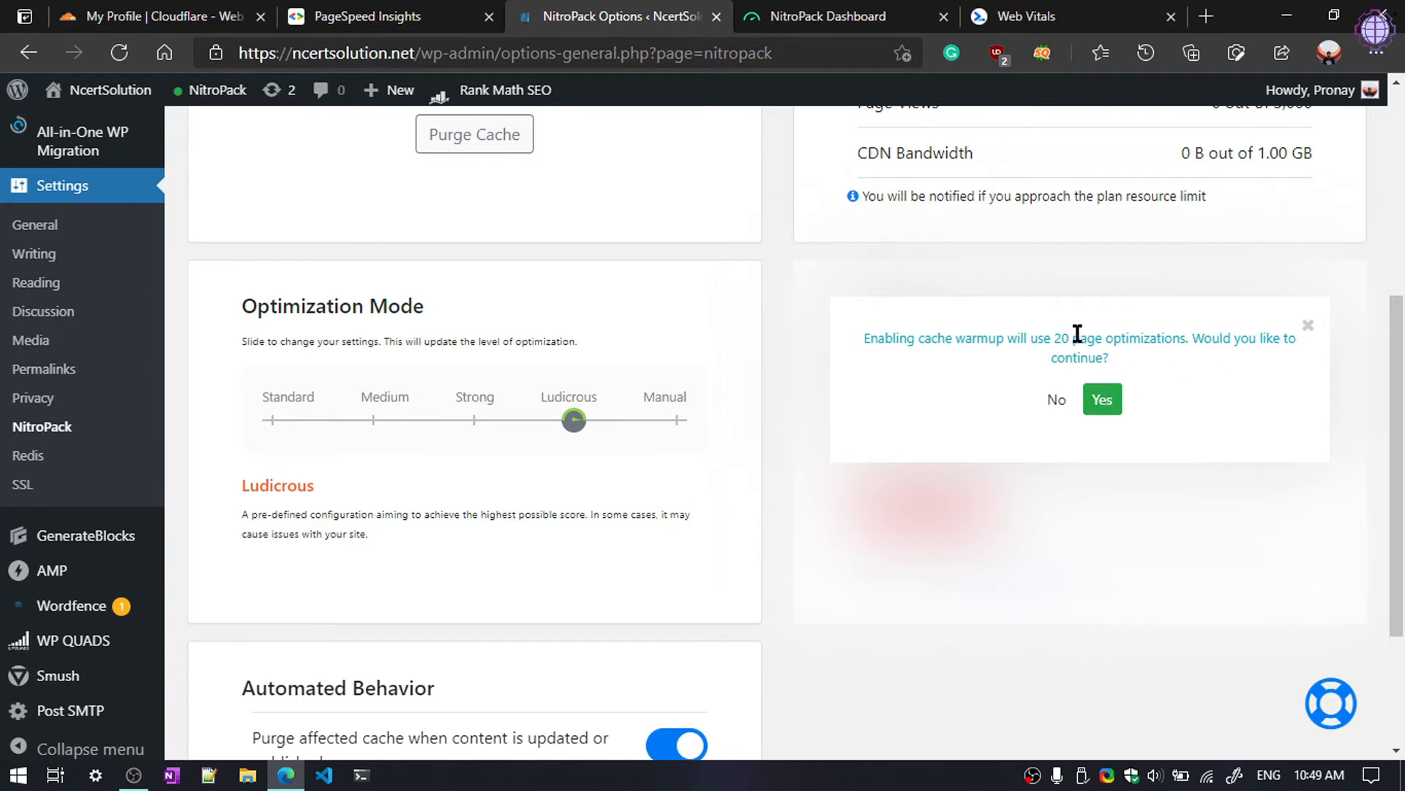
pyautogui.click(1098, 401)
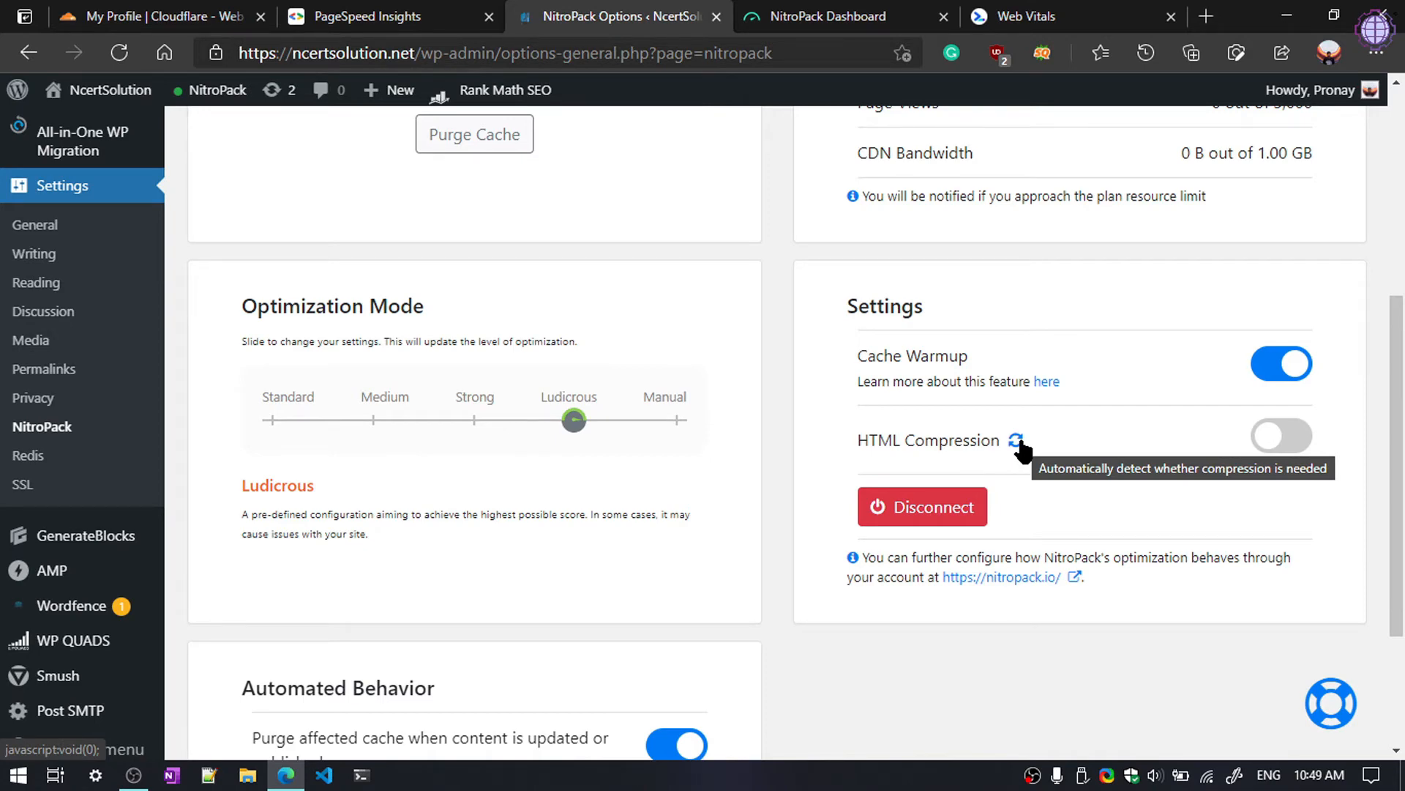
pyautogui.scroll(-1, 360, 331)
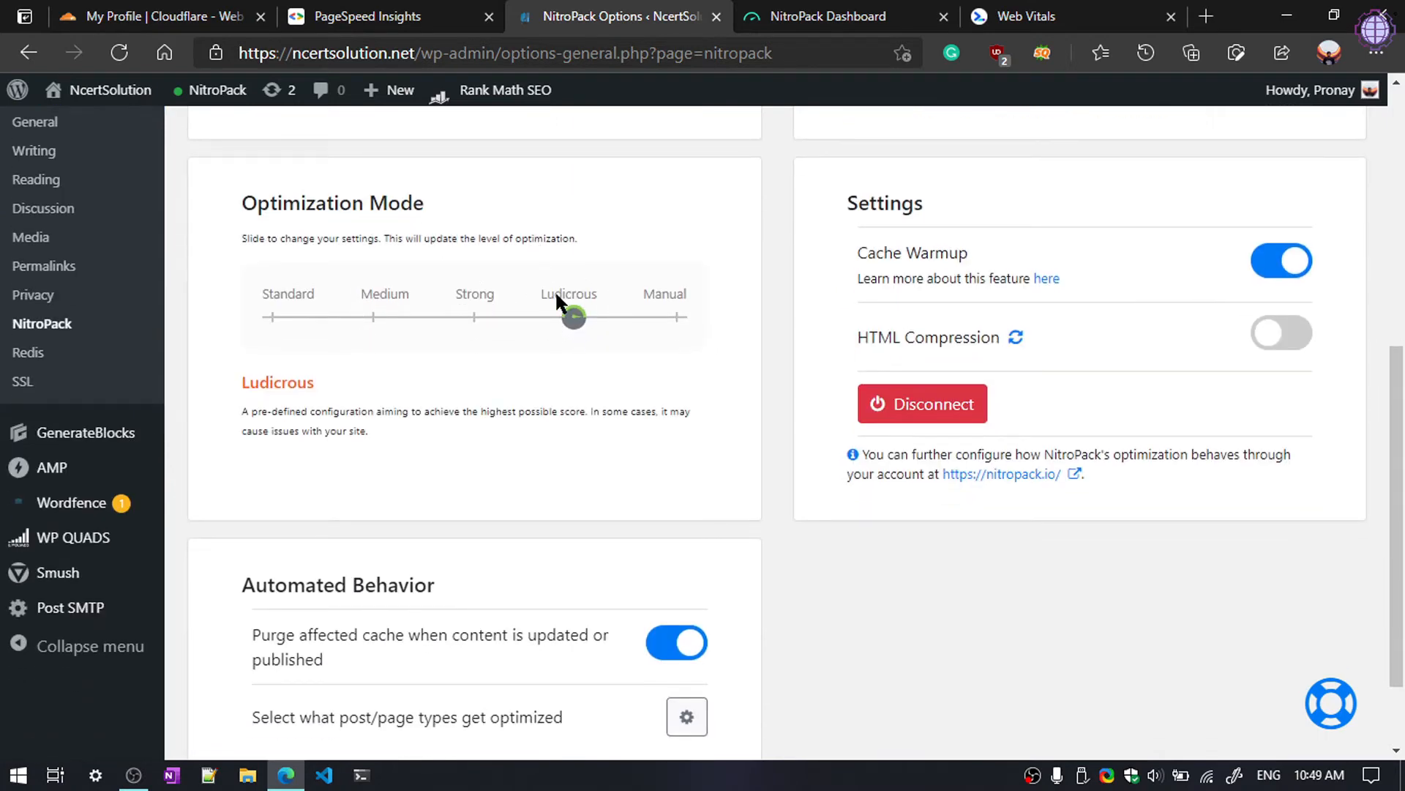
pyautogui.scroll(-1, 585, 443)
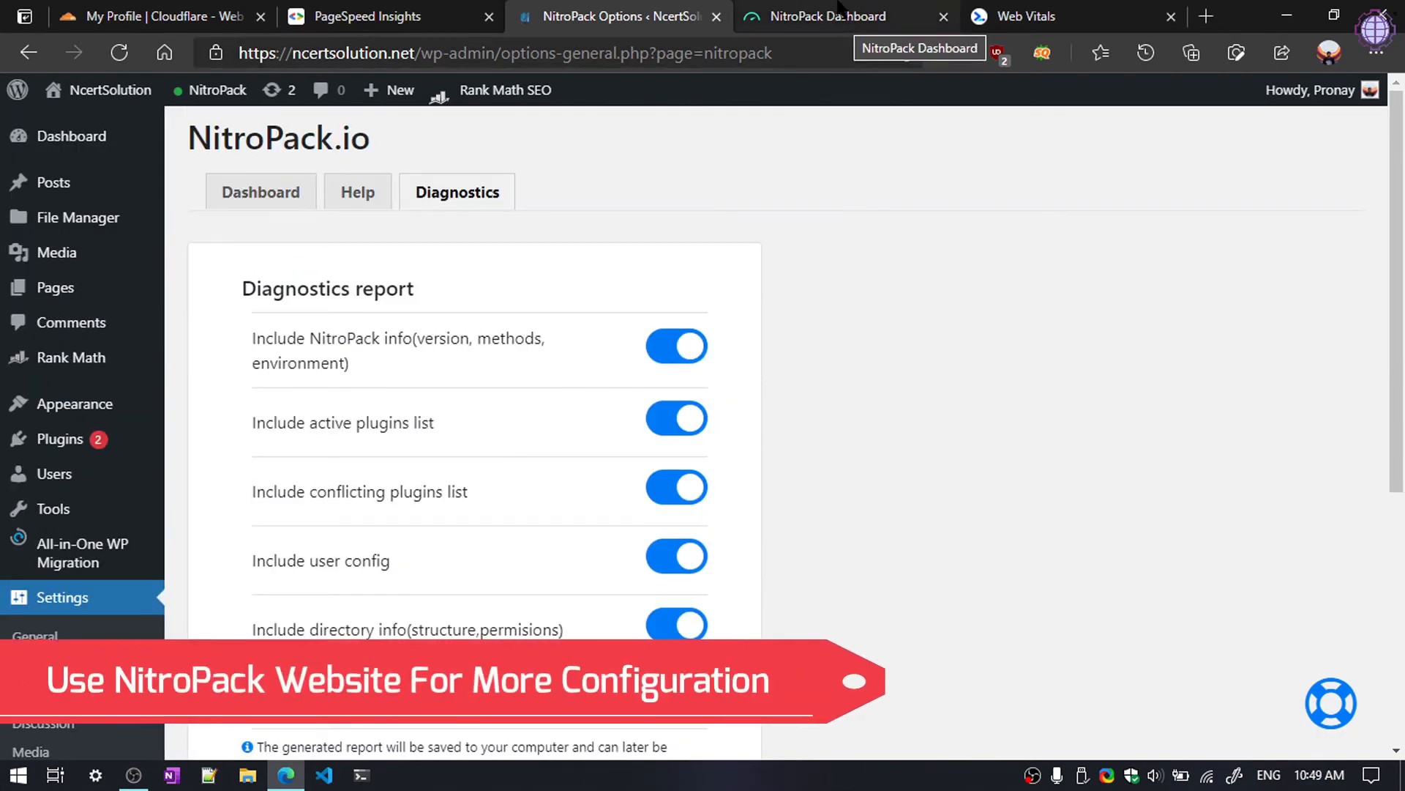
# Step: Open the site's settings in the NitroPack web dashboard and browse down to the Optimize Ads option
pyautogui.click(823, 20)
pyautogui.scroll(3, 915, 476)
pyautogui.scroll(5, 919, 521)
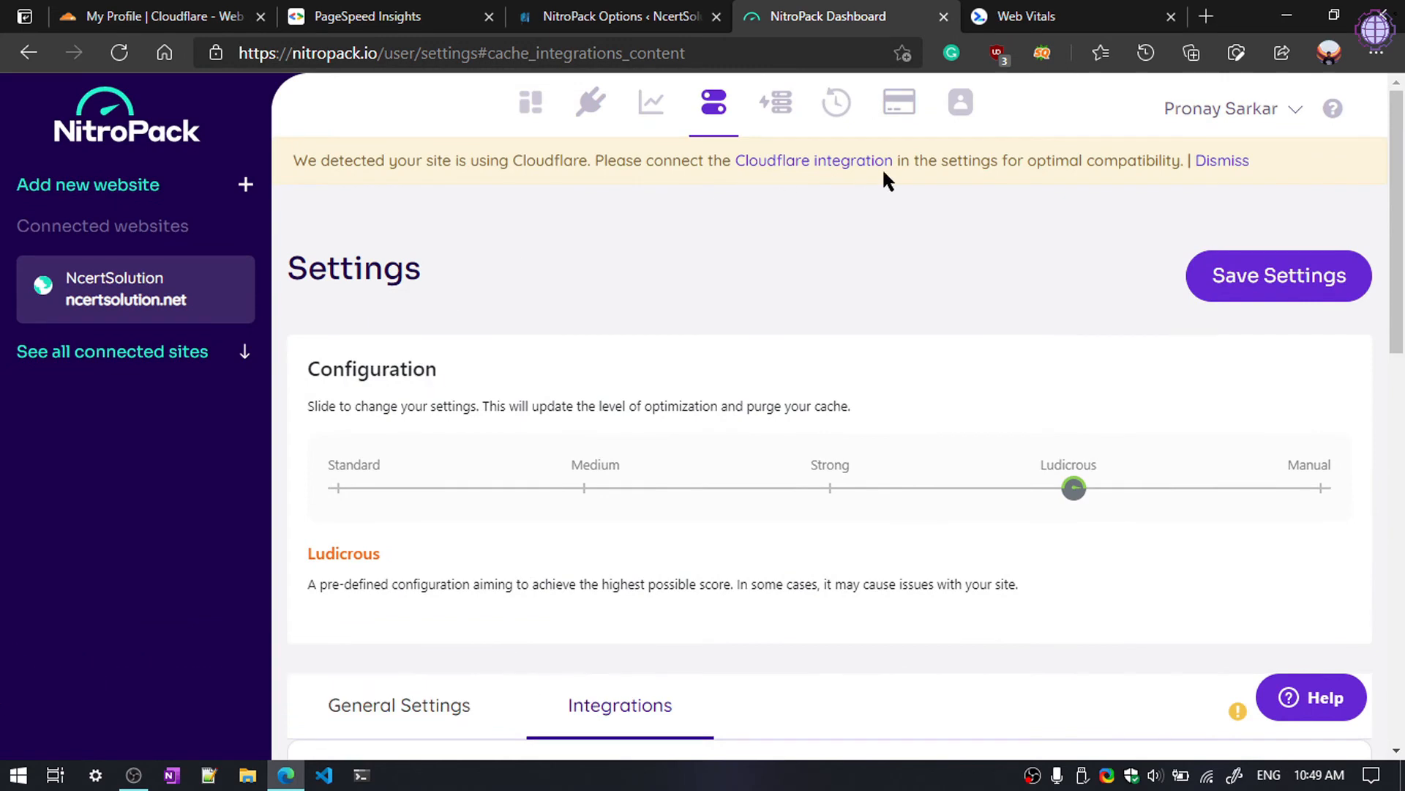
pyautogui.click(720, 108)
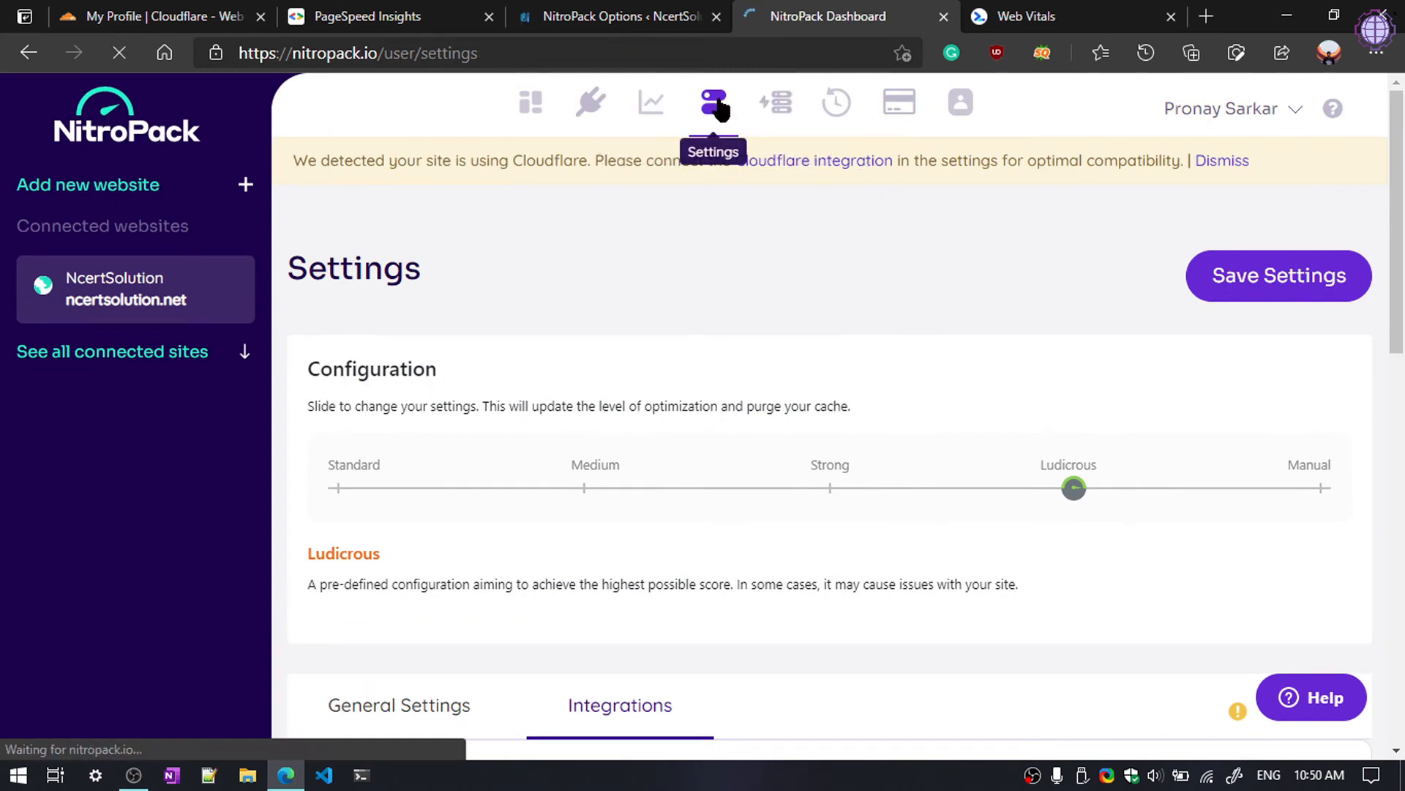
pyautogui.scroll(-7, 869, 423)
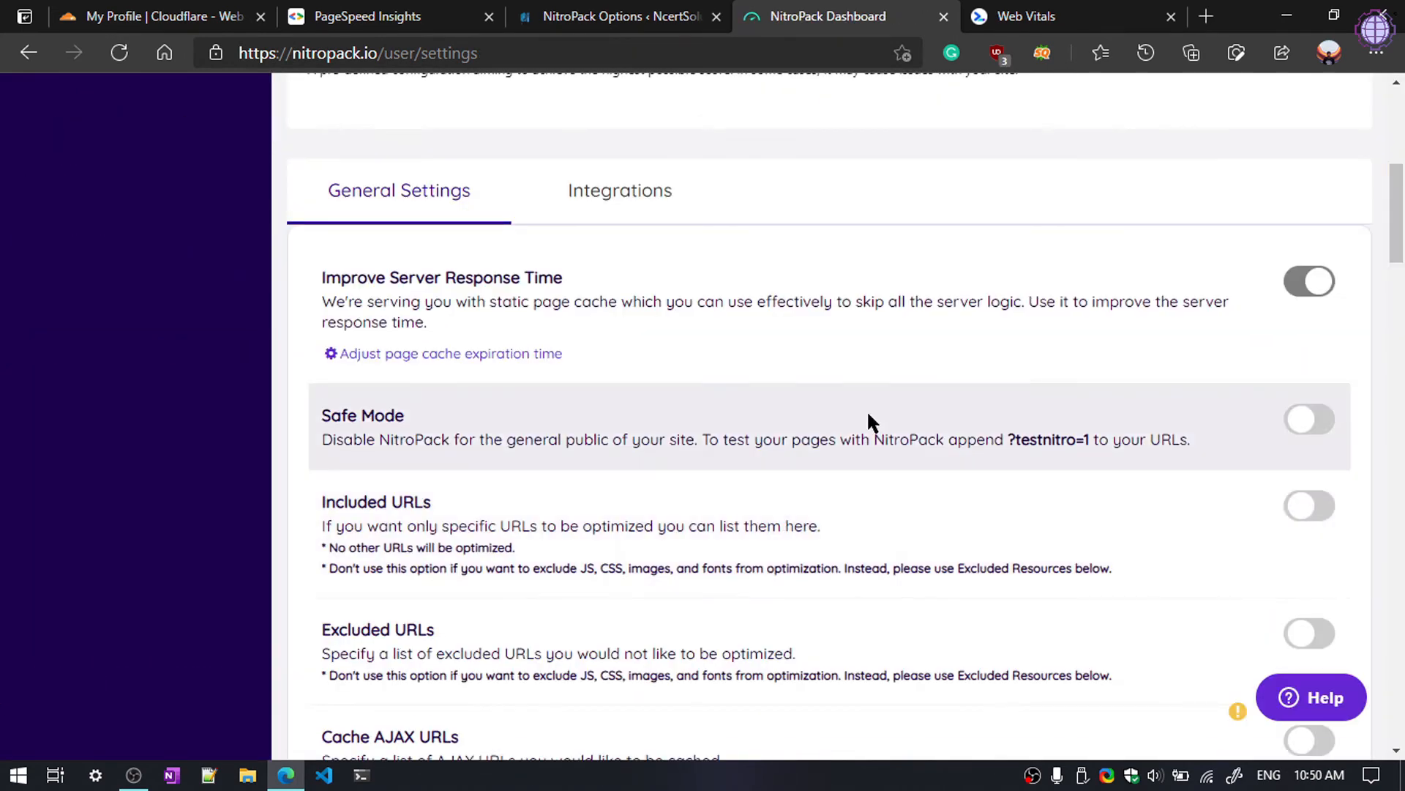
pyautogui.scroll(-2, 655, 421)
pyautogui.scroll(-5, 653, 410)
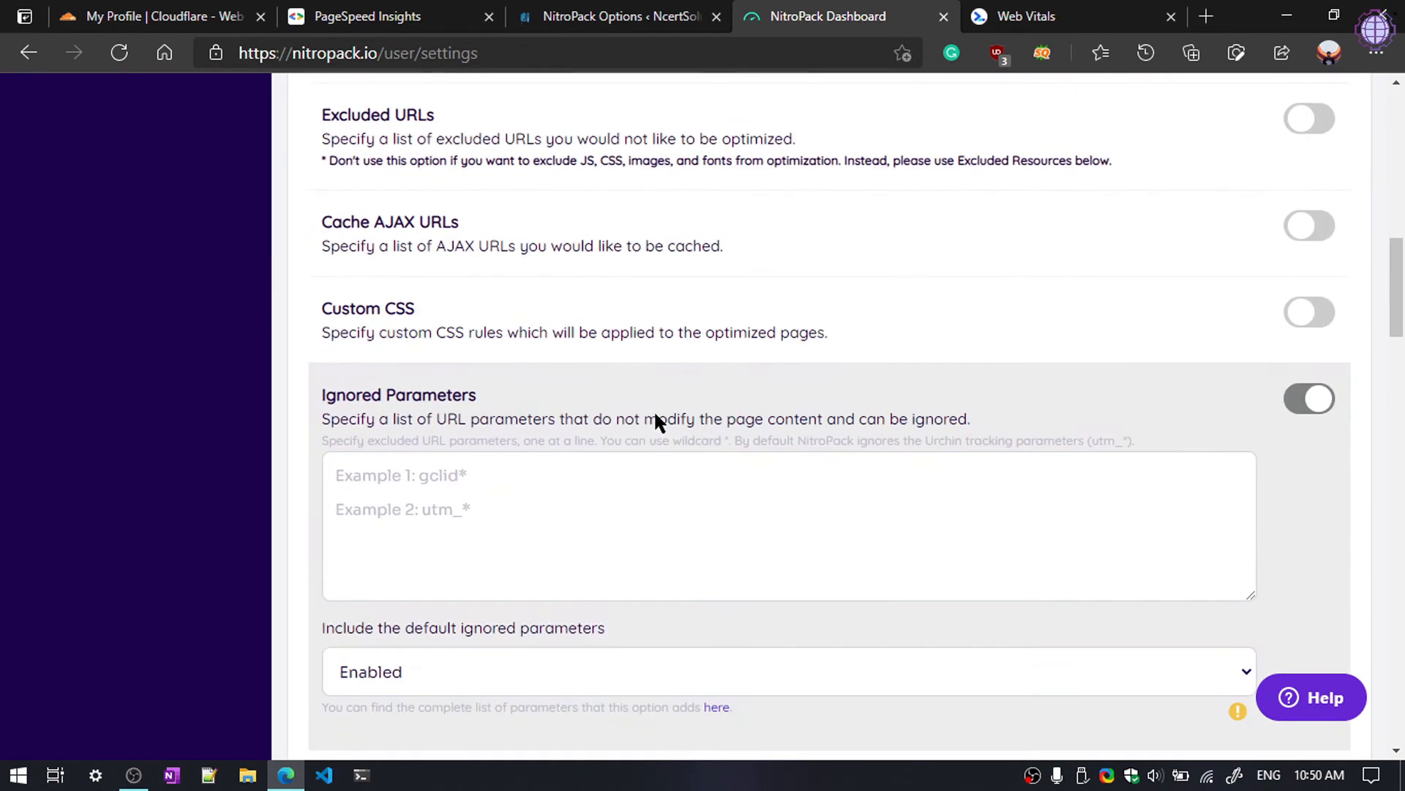
pyautogui.scroll(-4, 796, 359)
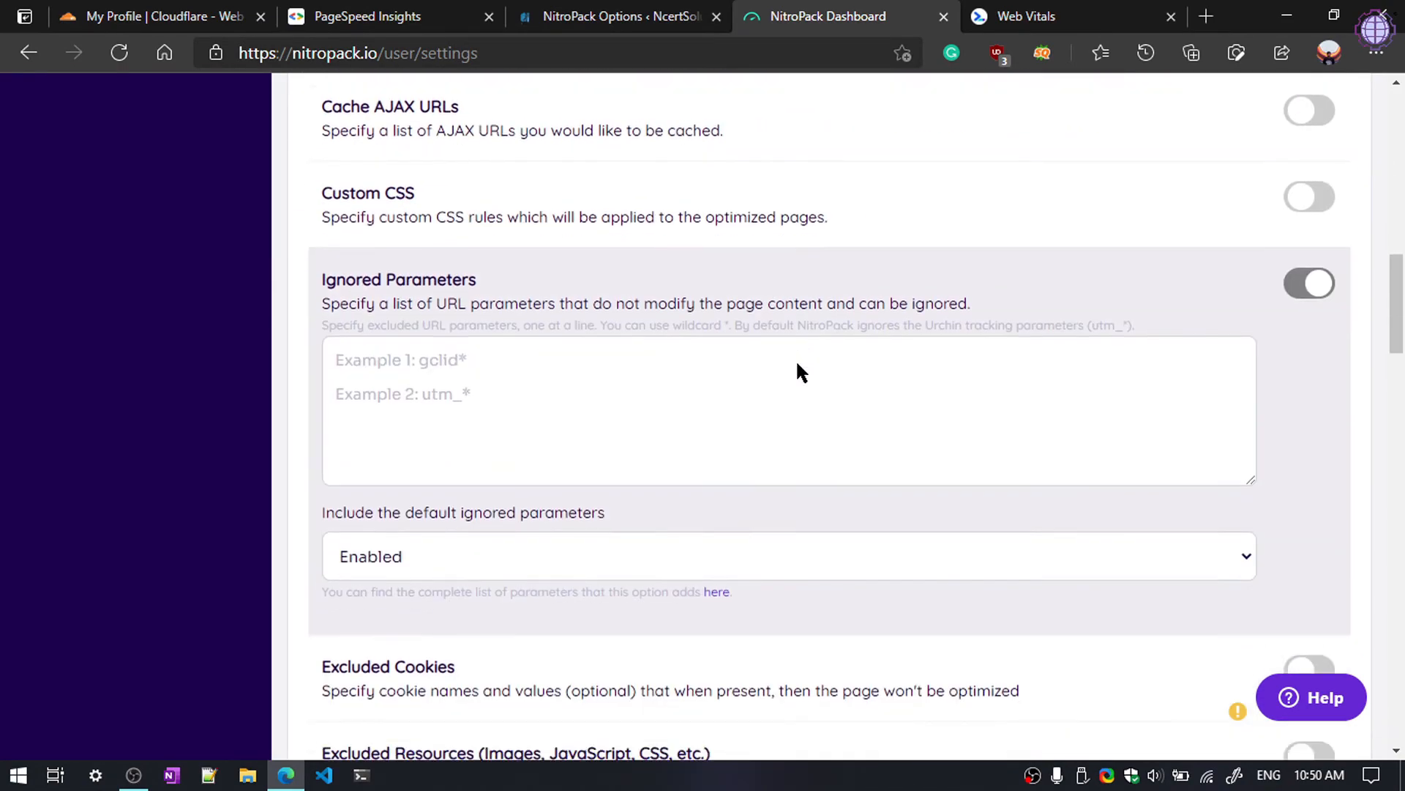
pyautogui.scroll(2, 617, 411)
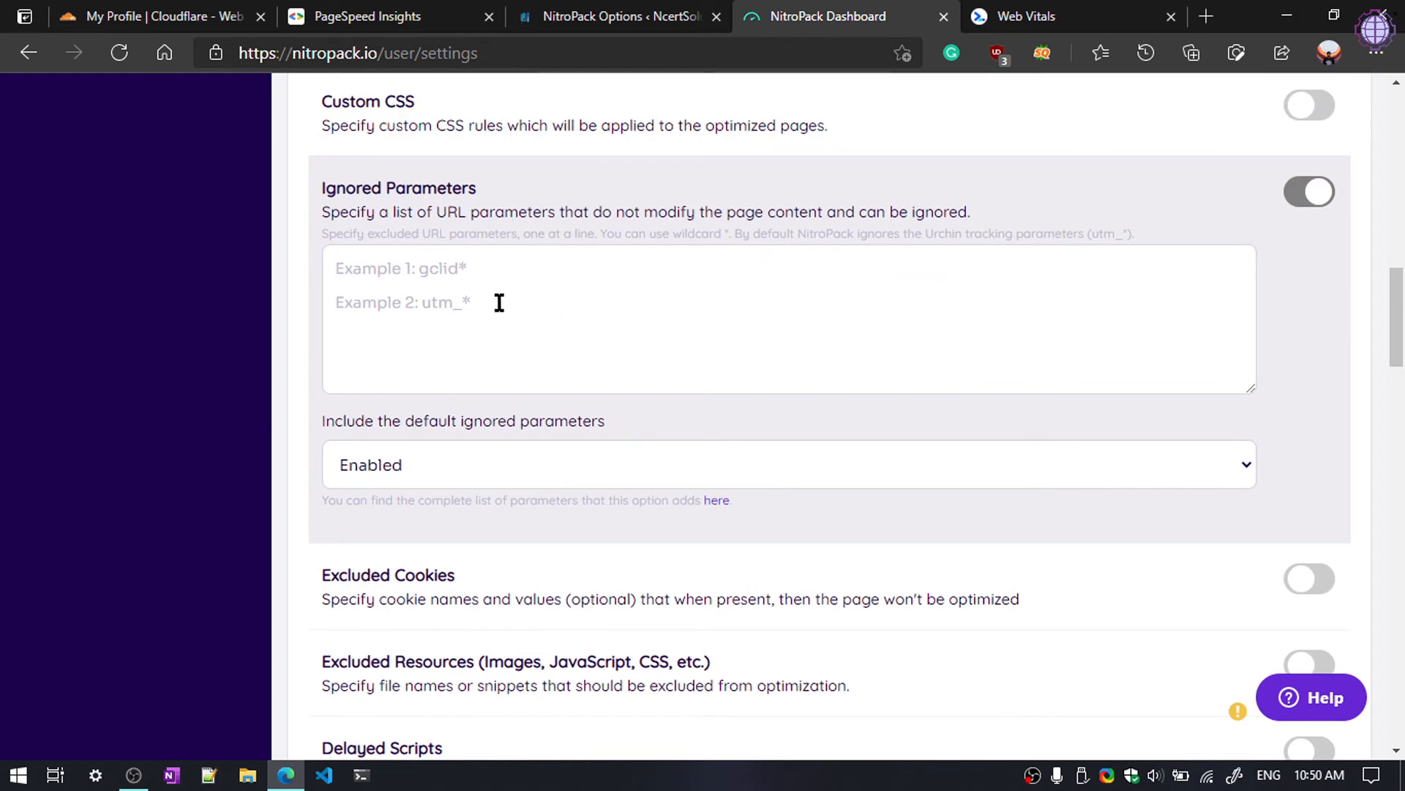
pyautogui.scroll(1, 471, 304)
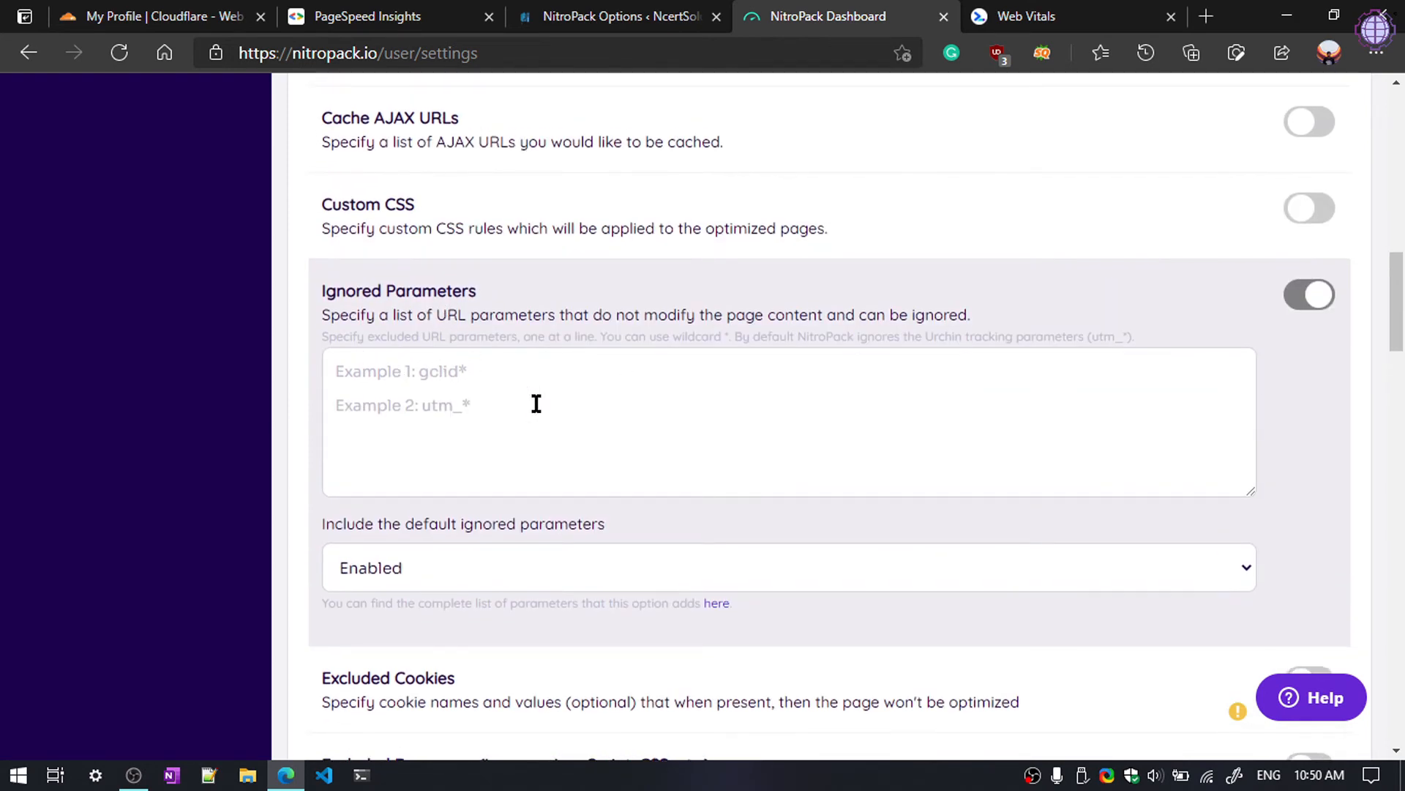
pyautogui.click(639, 412)
pyautogui.scroll(1, 647, 405)
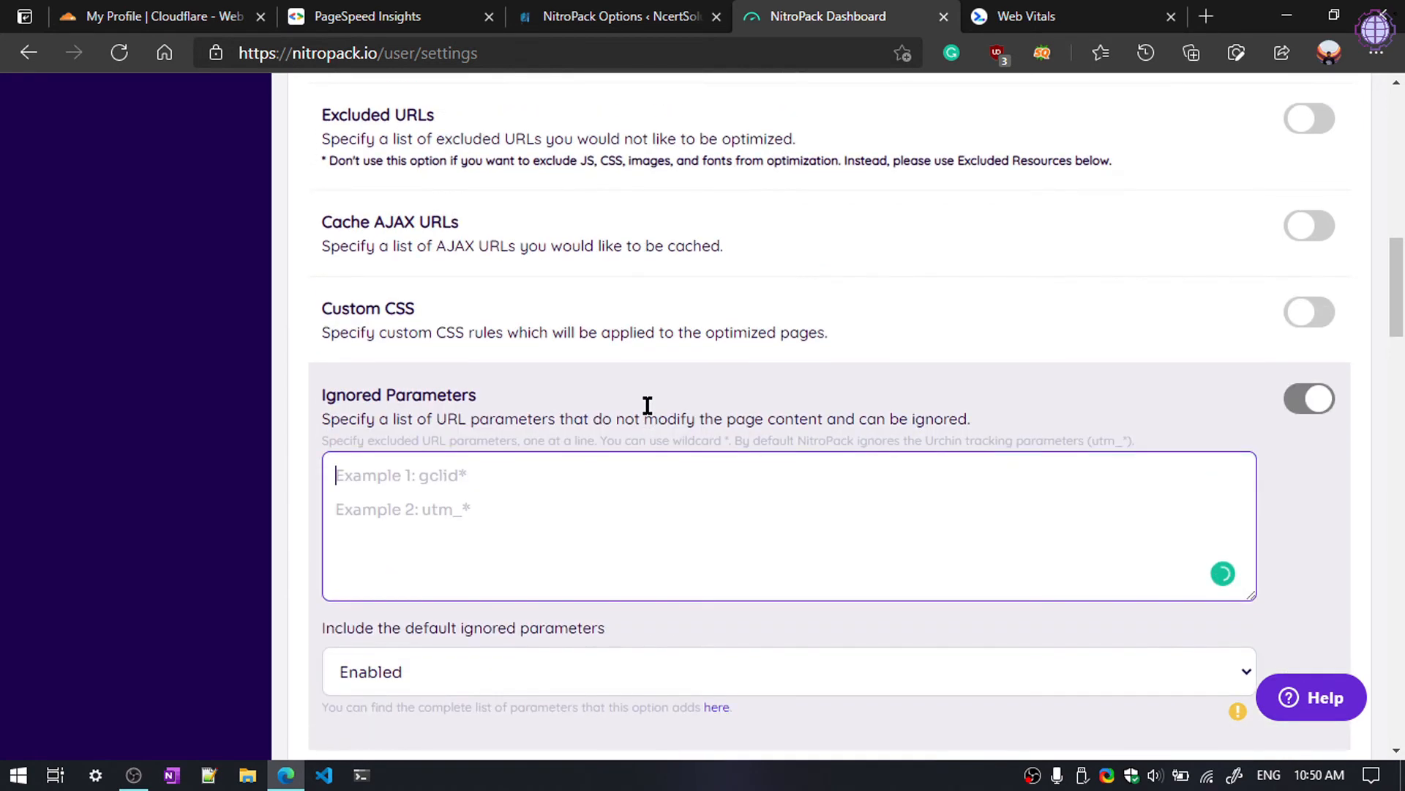
pyautogui.scroll(-5, 647, 405)
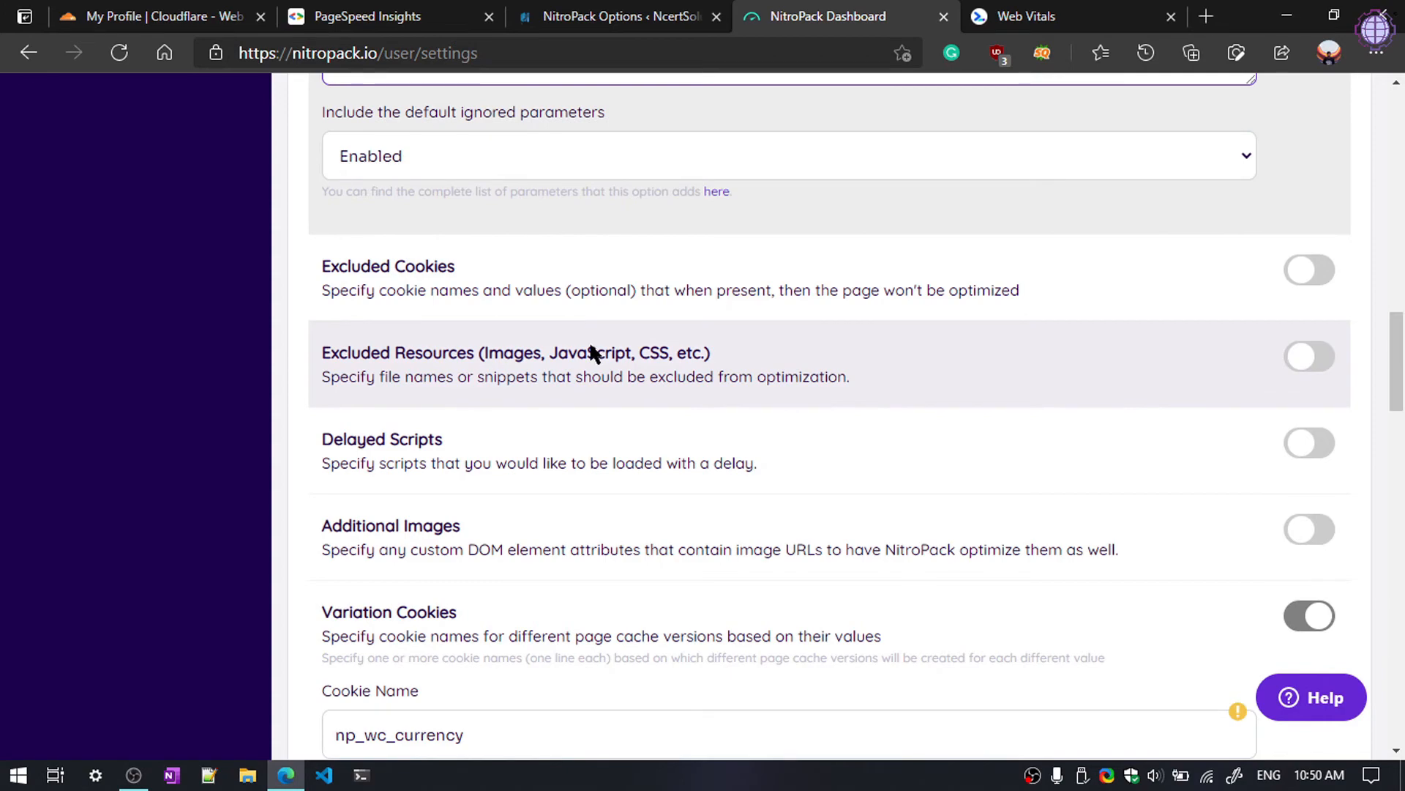
pyautogui.scroll(-3, 591, 359)
pyautogui.scroll(-12, 595, 381)
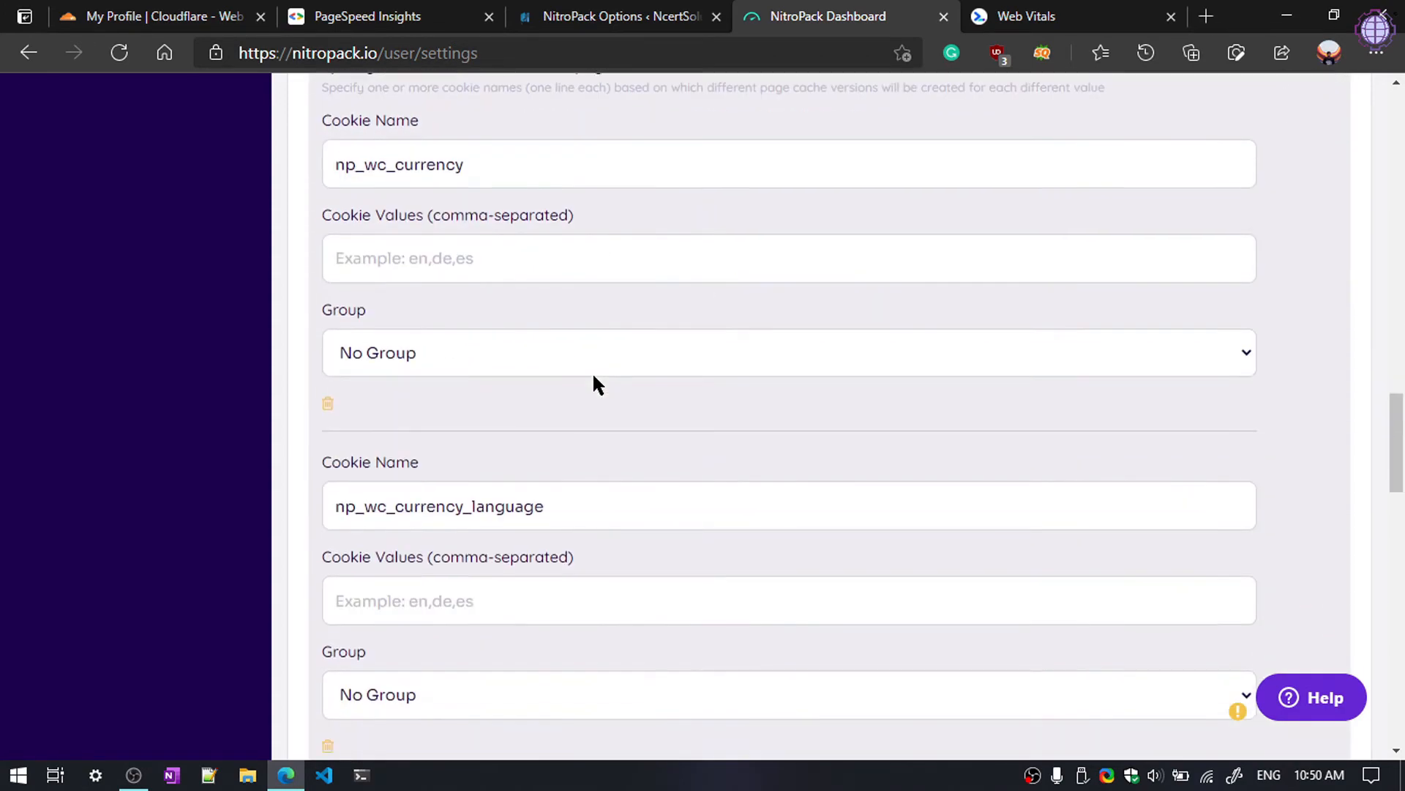
pyautogui.scroll(-6, 593, 378)
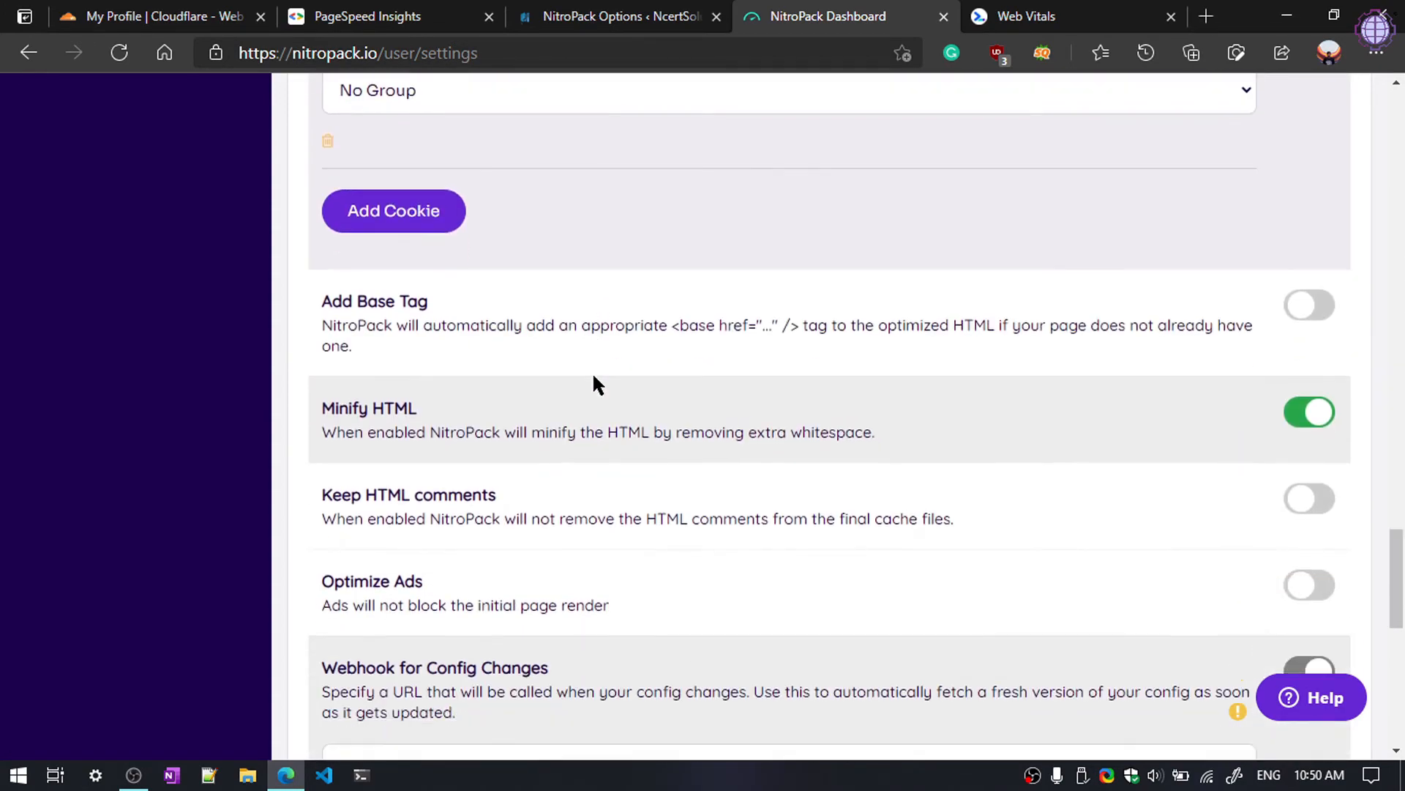
pyautogui.scroll(-3, 486, 486)
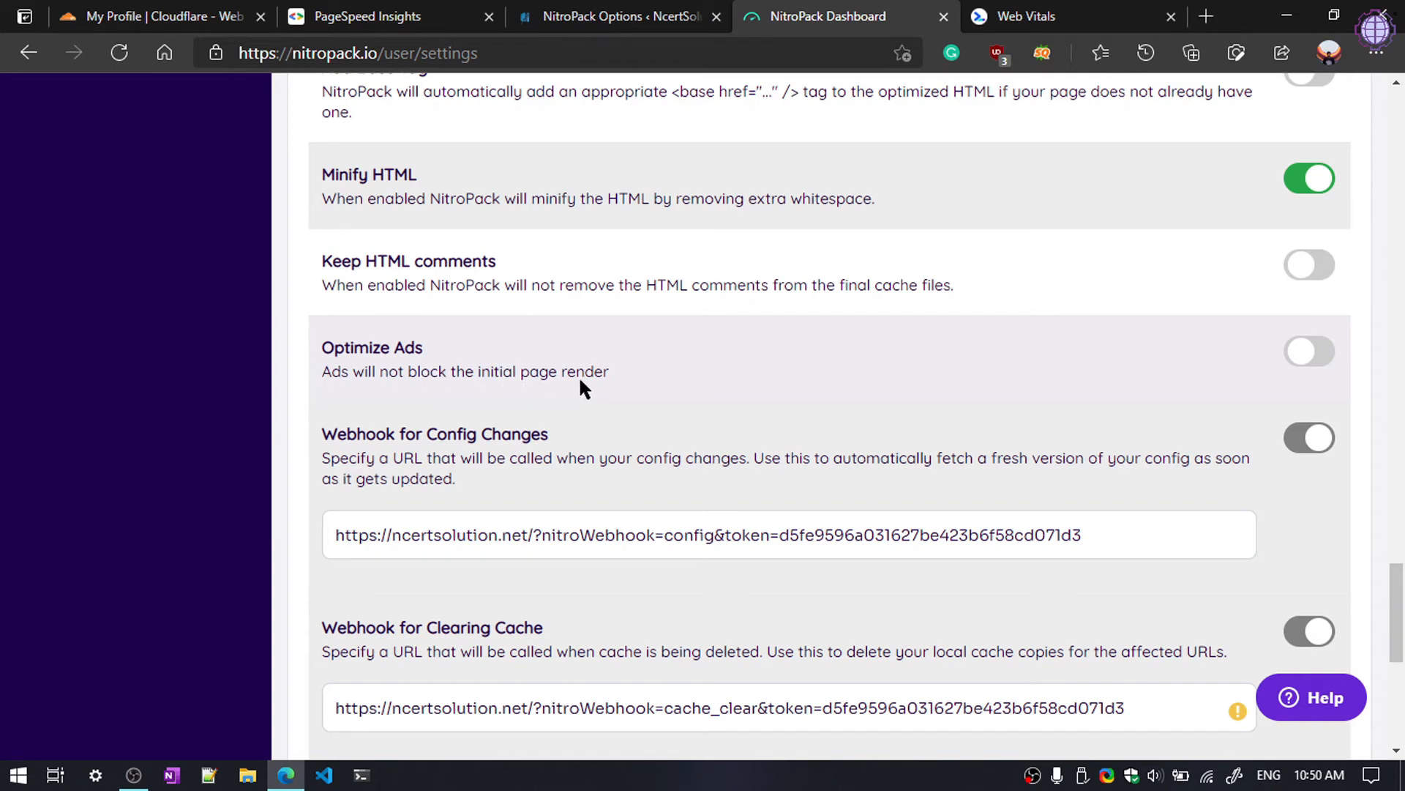
# Step: Enable Optimize Ads, confirm with Yes, and save the settings
pyautogui.click(1308, 357)
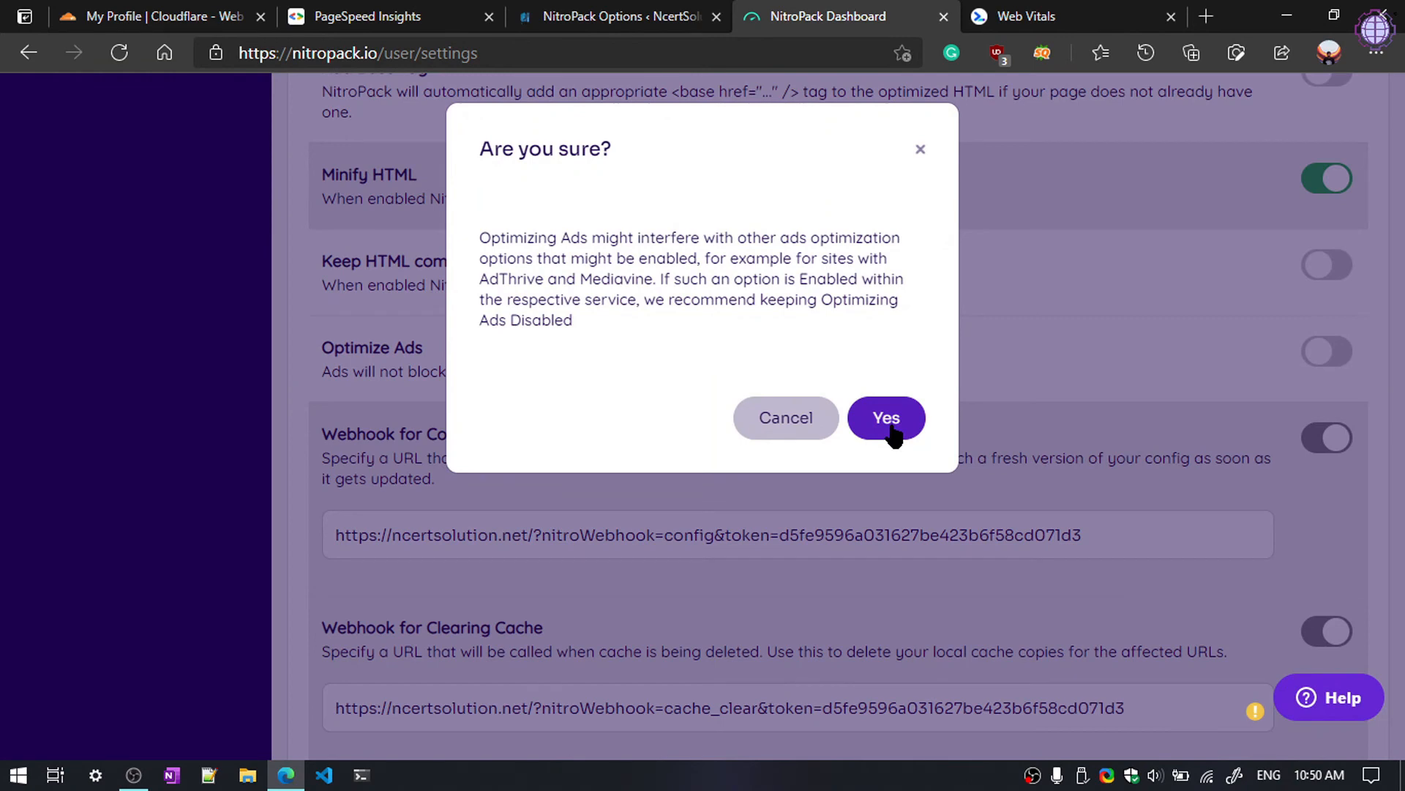
pyautogui.click(886, 419)
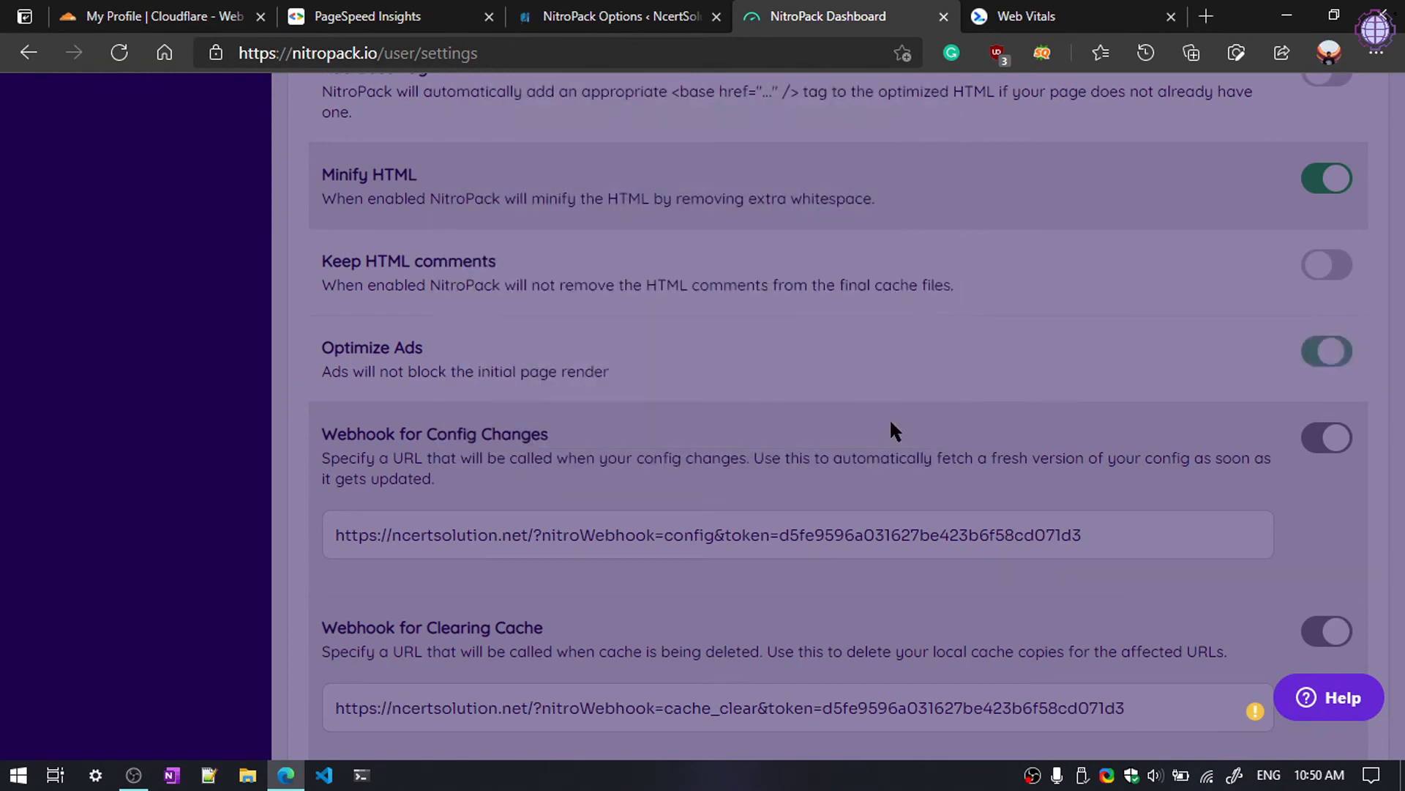
pyautogui.scroll(15, 831, 423)
pyautogui.click(1325, 297)
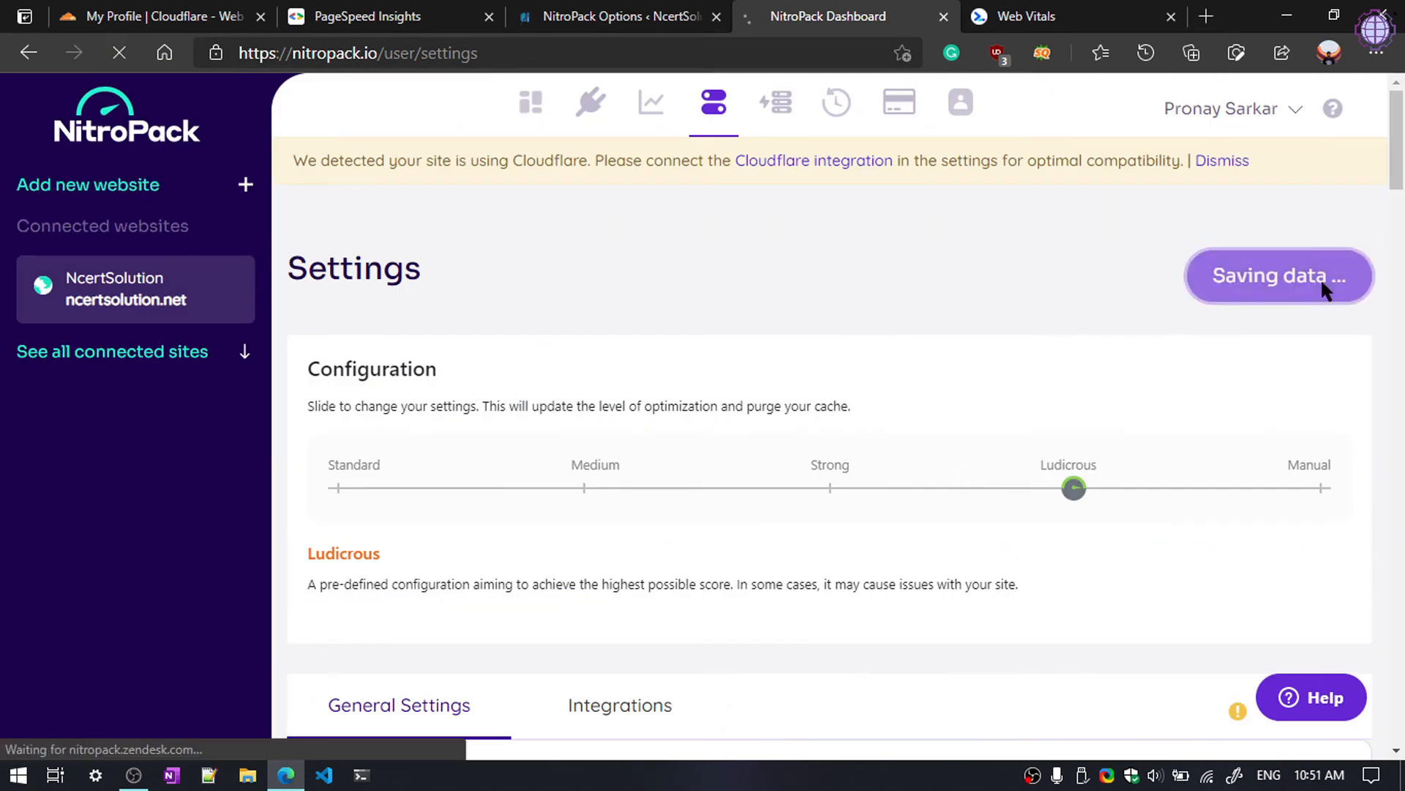
pyautogui.click(776, 103)
pyautogui.scroll(-5, 778, 108)
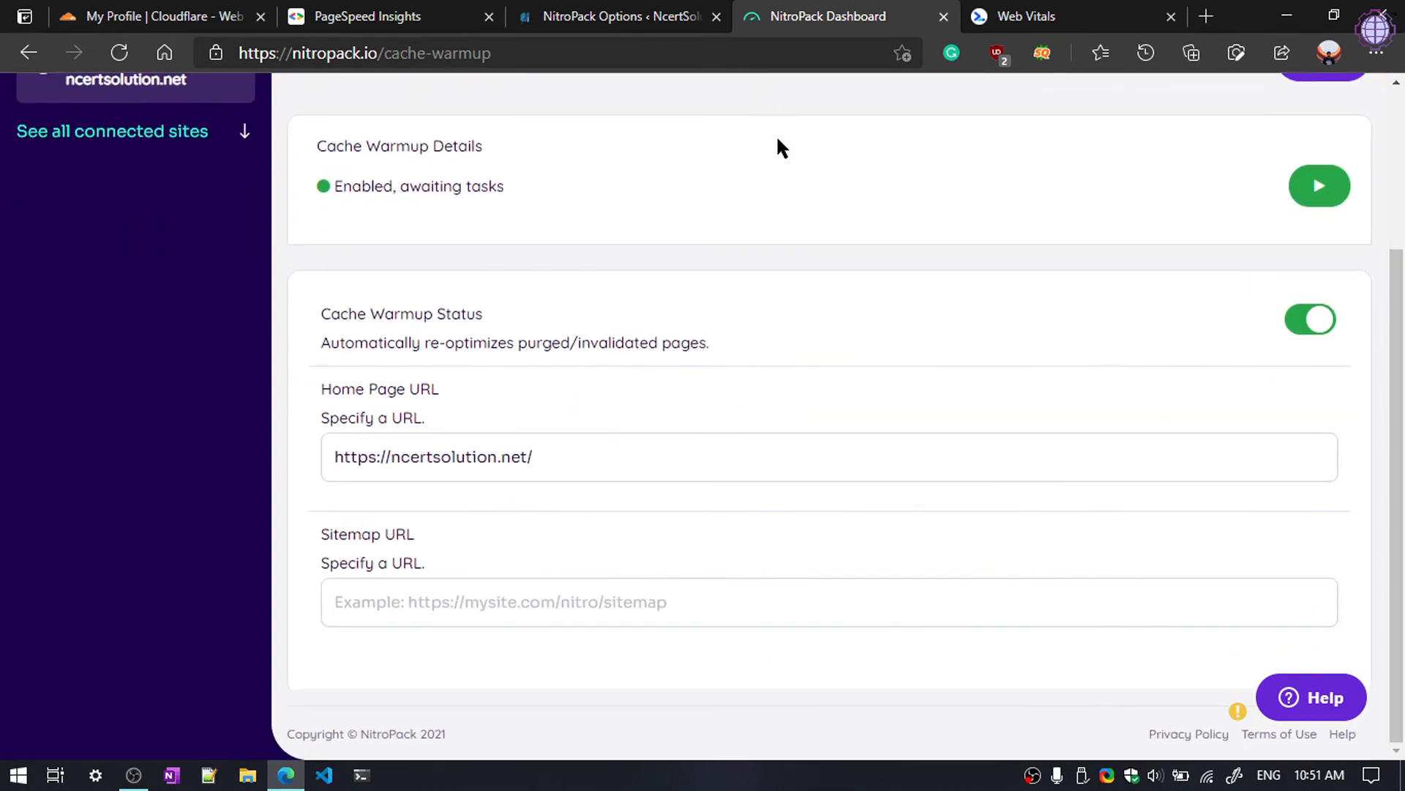
pyautogui.scroll(5, 775, 192)
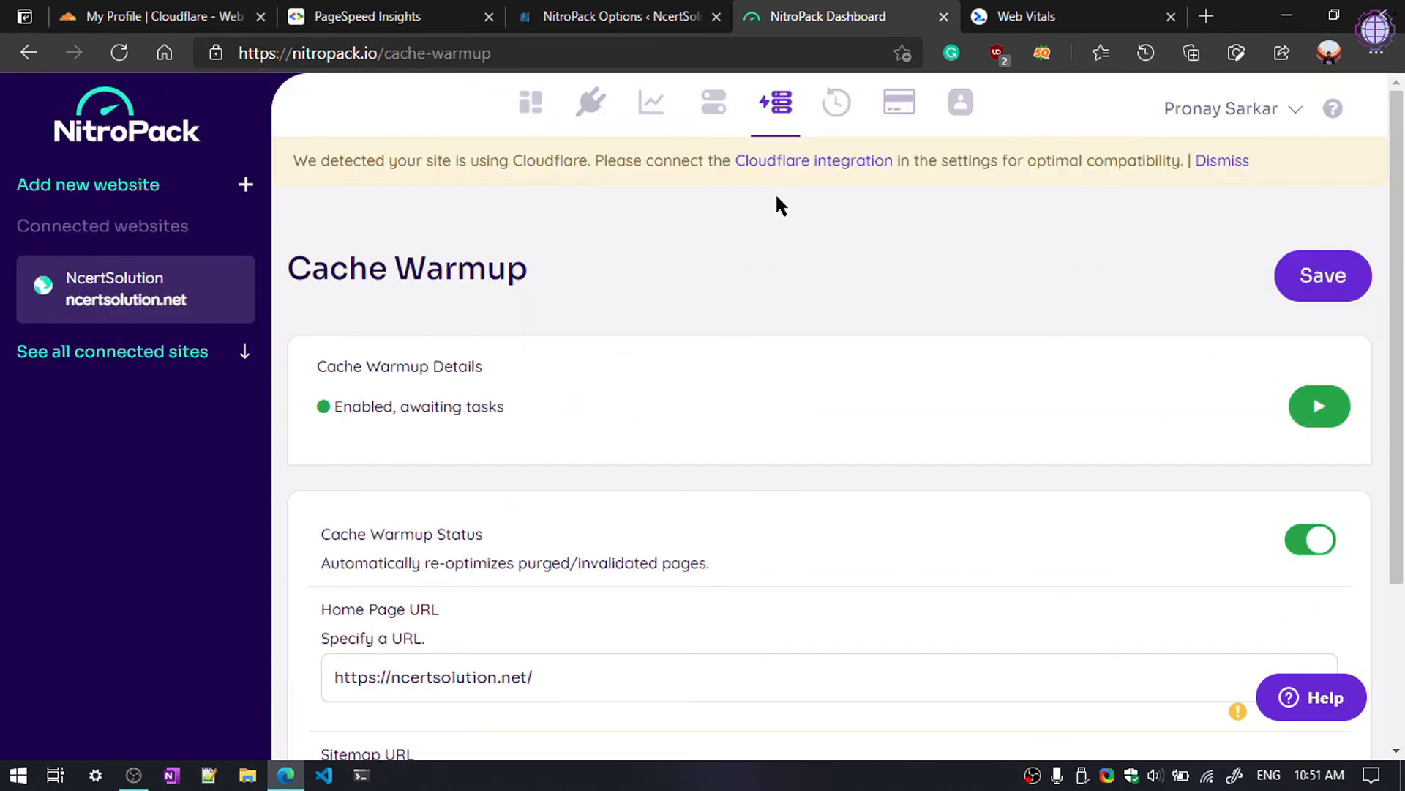
pyautogui.scroll(-5, 775, 191)
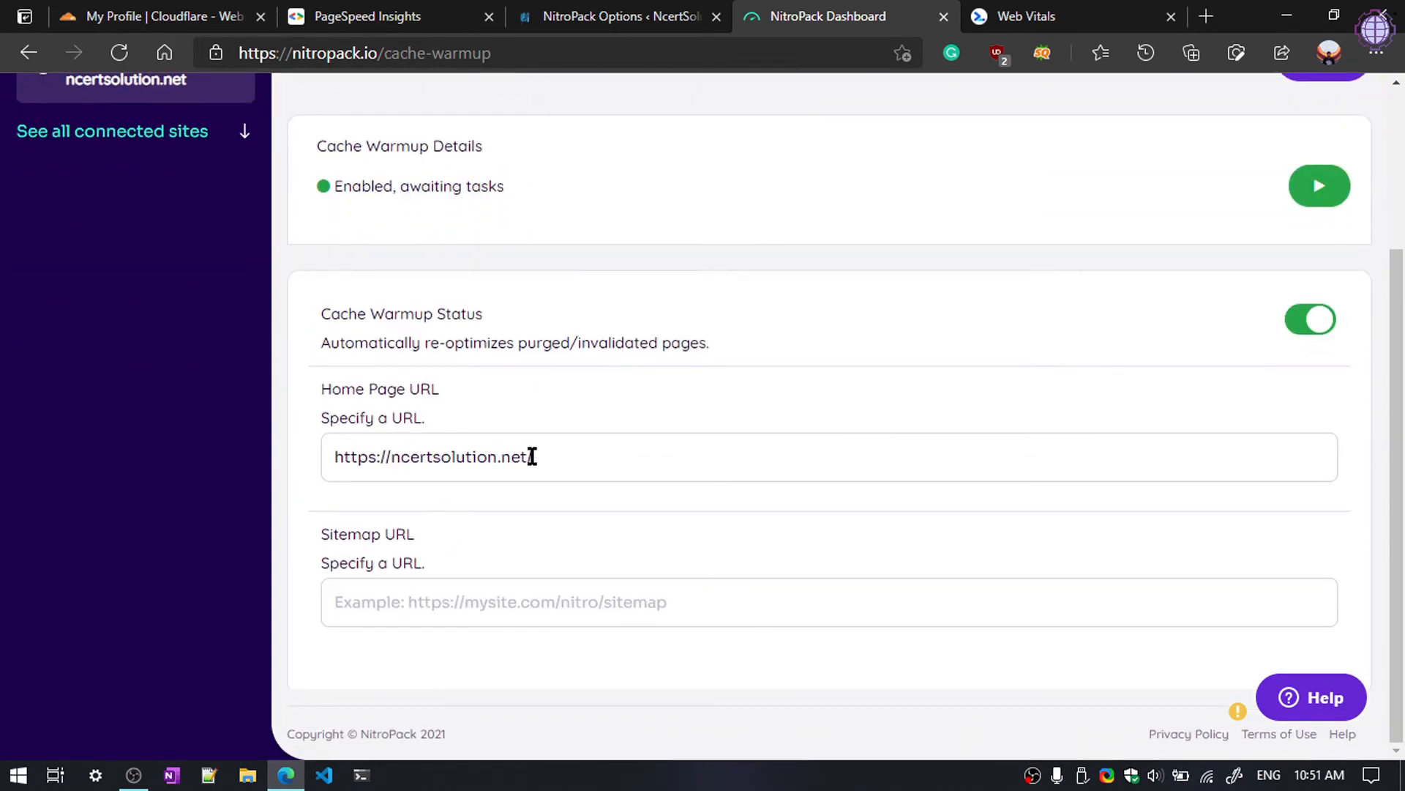
pyautogui.moveTo(549, 455); pyautogui.dragTo(339, 460)
pyautogui.hotkey('ctrl', 'c')
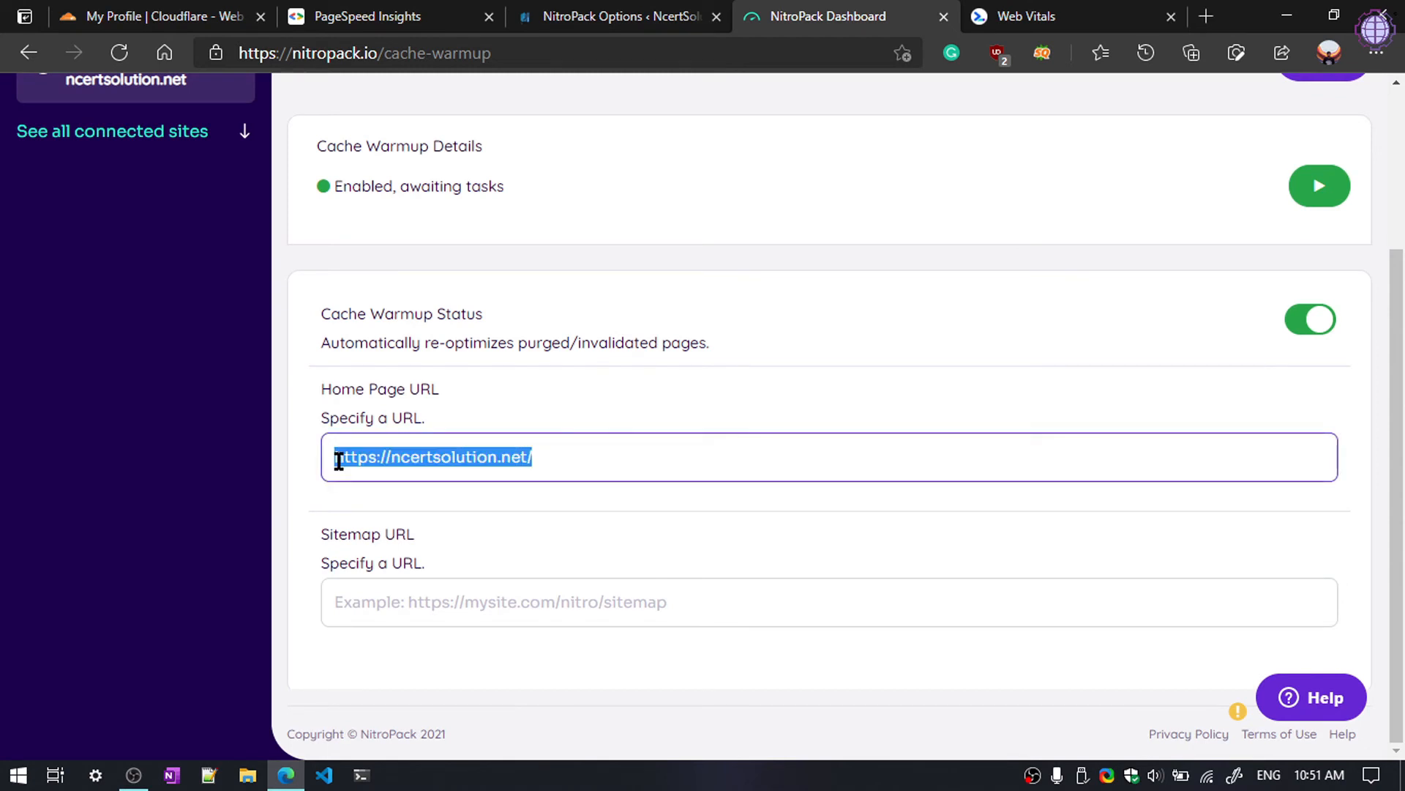
pyautogui.click(411, 602)
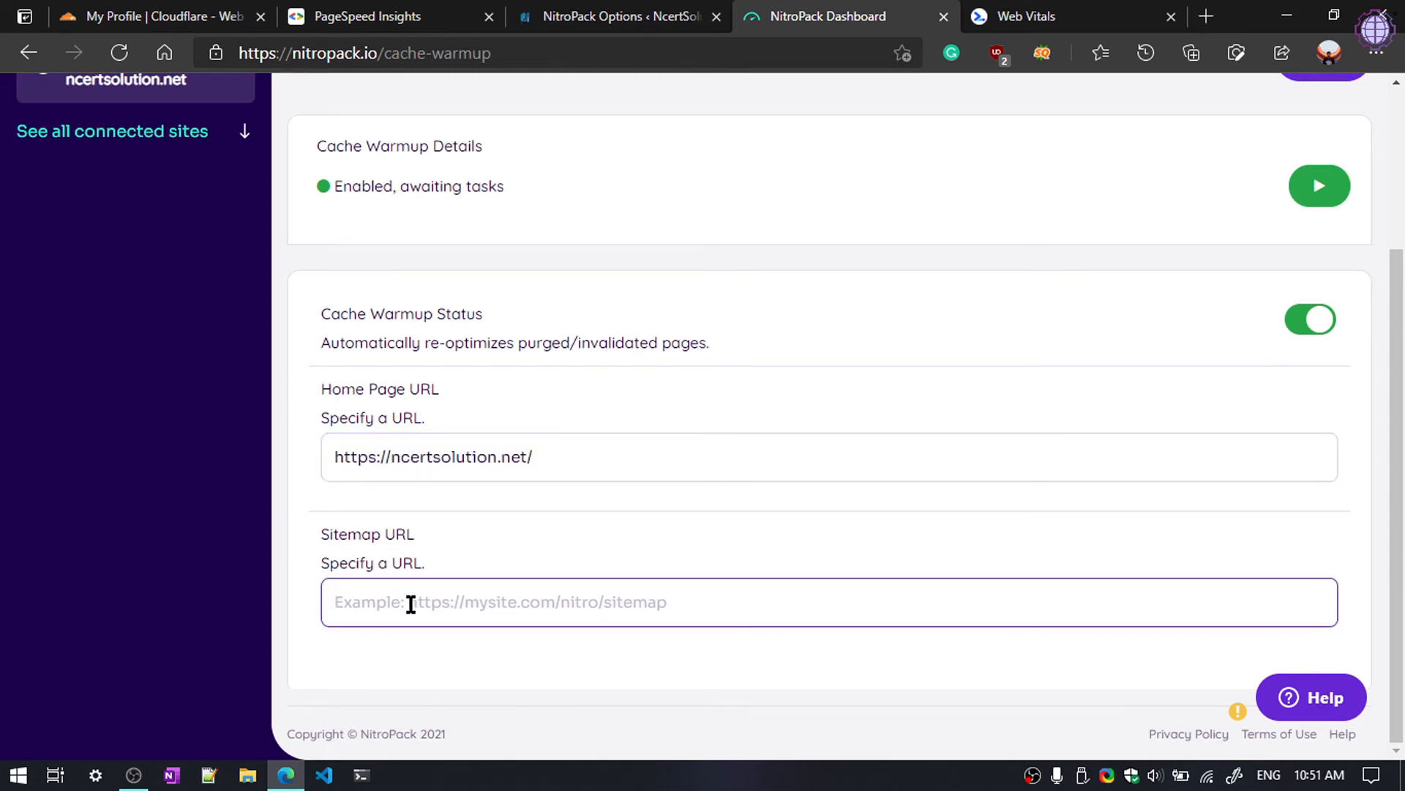
pyautogui.hotkey('ctrl', 'v')
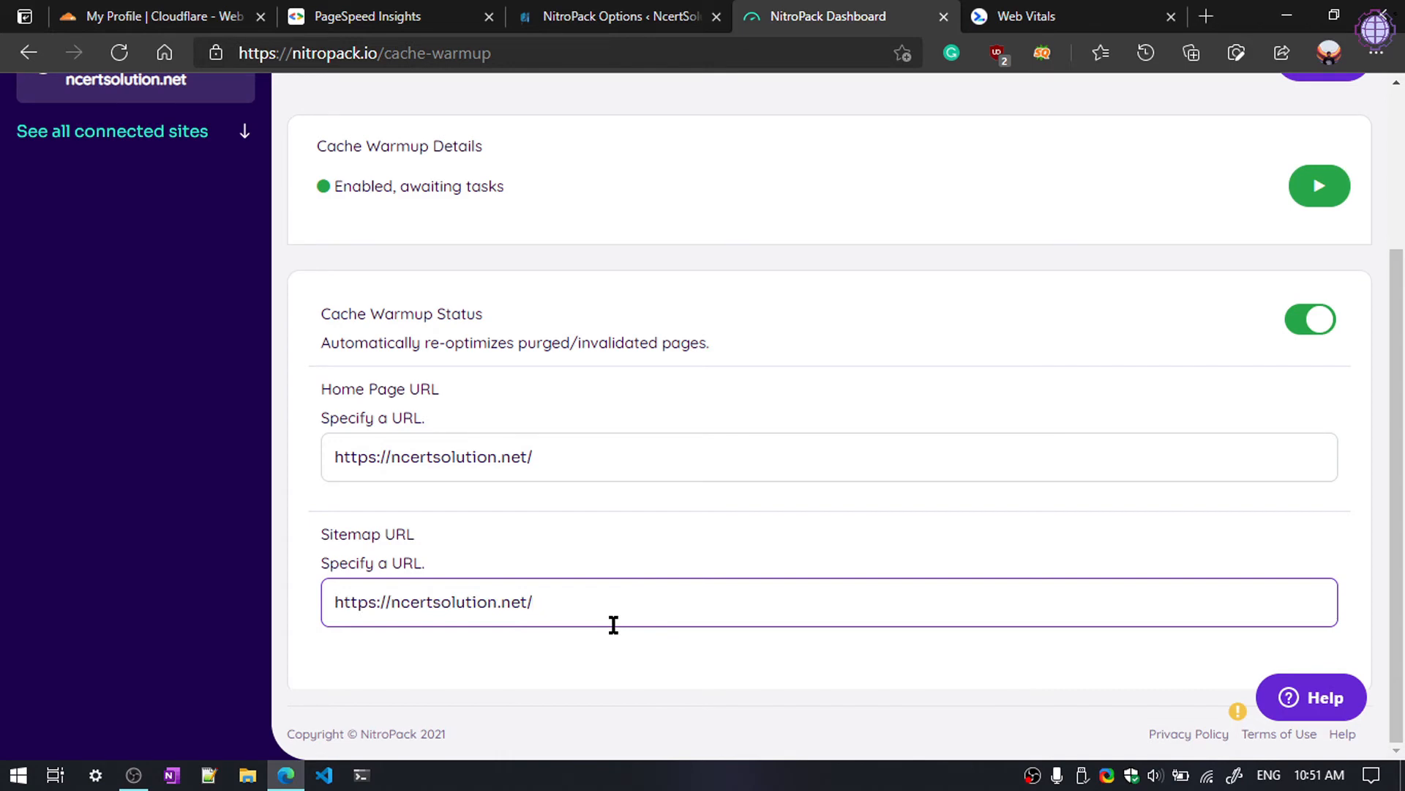
pyautogui.click(622, 16)
pyautogui.moveTo(411, 53); pyautogui.dragTo(239, 53)
pyautogui.hotkey('ctrl', 'c')
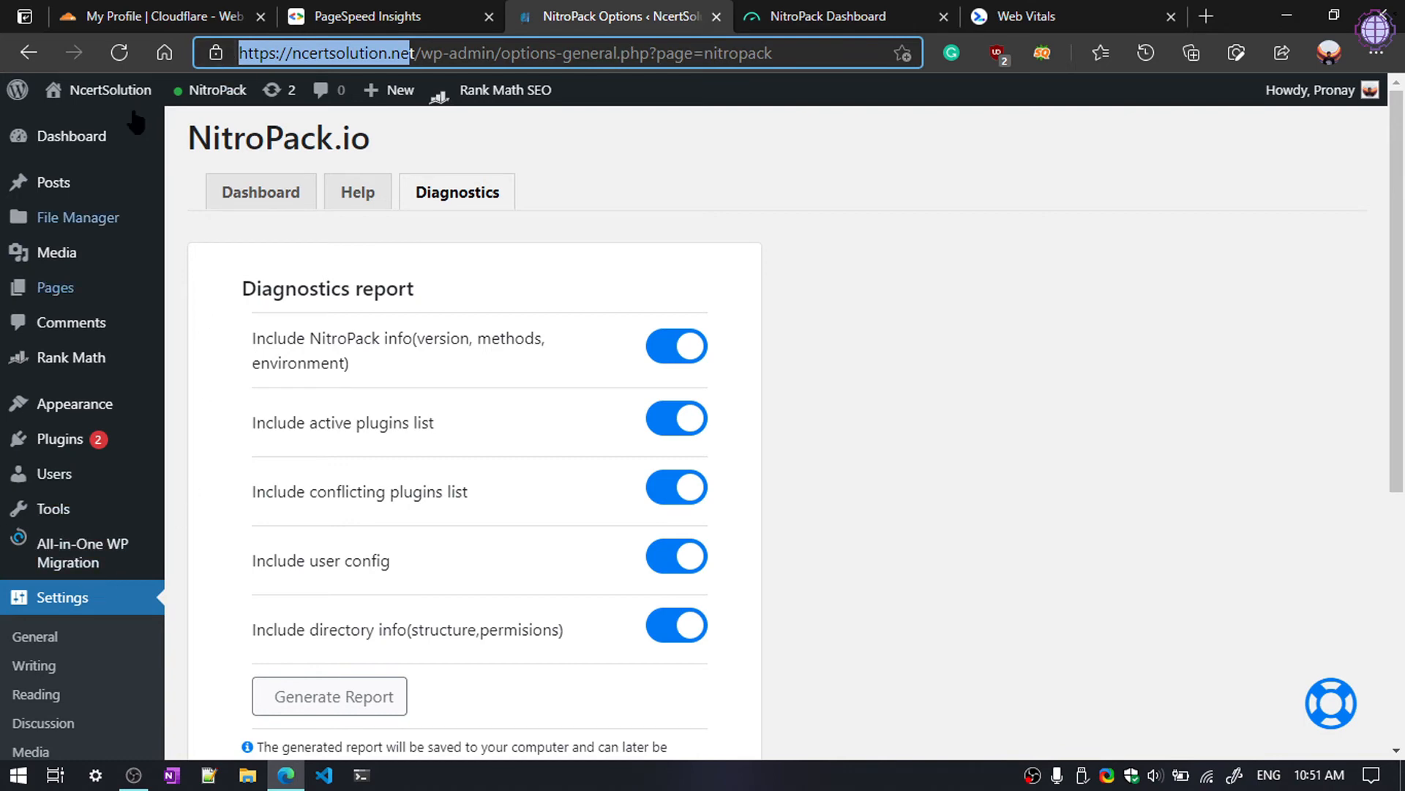
pyautogui.click(1206, 17)
pyautogui.hotkey('ctrl', 'v')
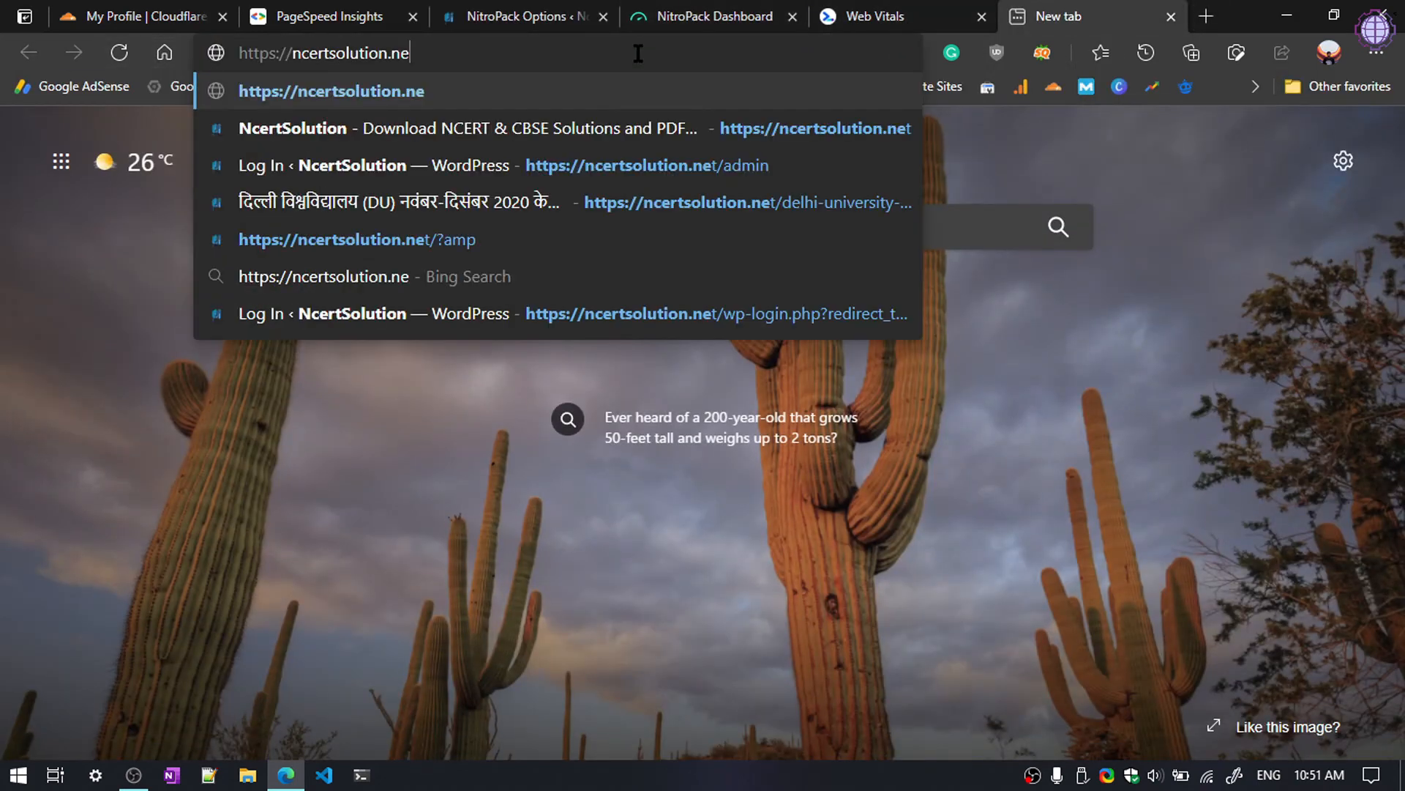
pyautogui.write('t/sit')
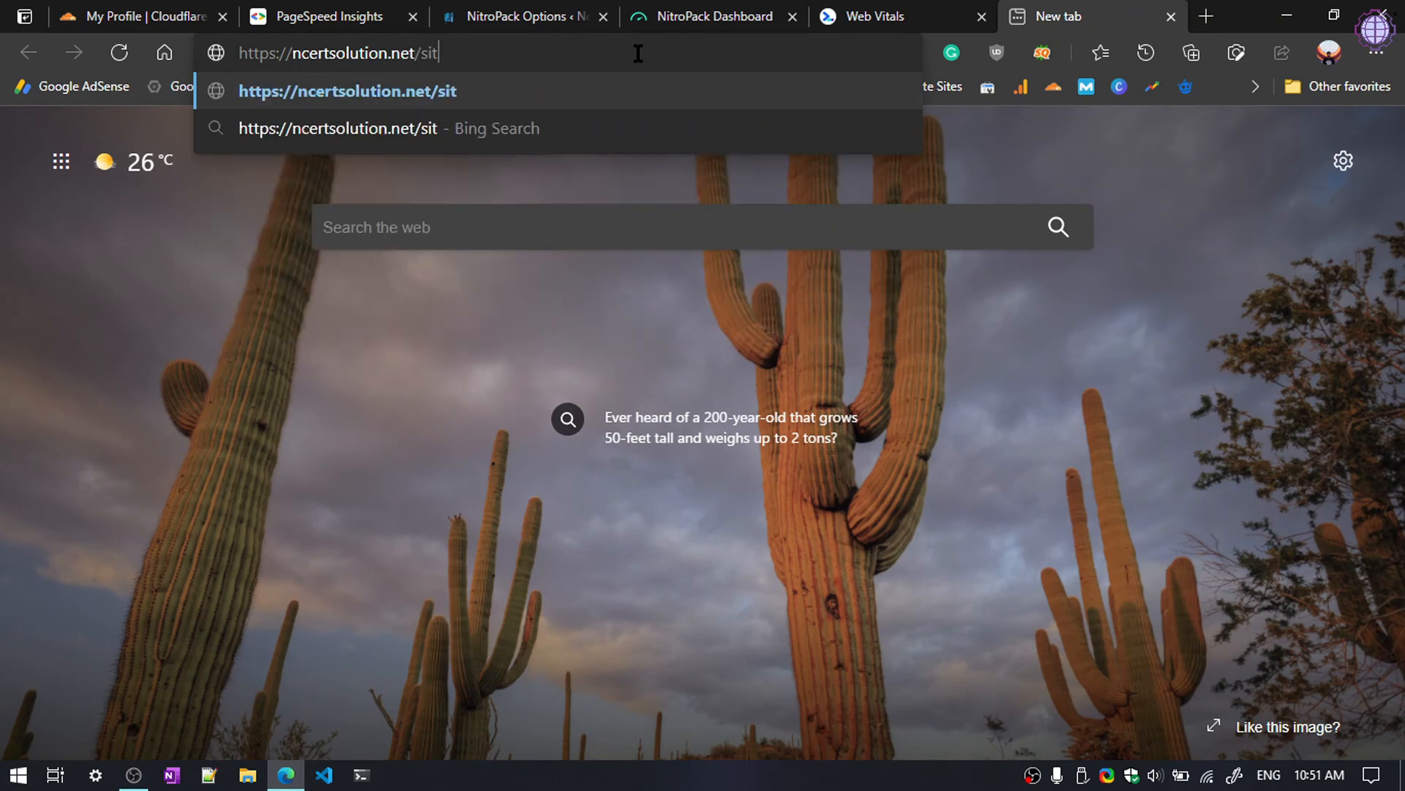
pyautogui.write('emap_')
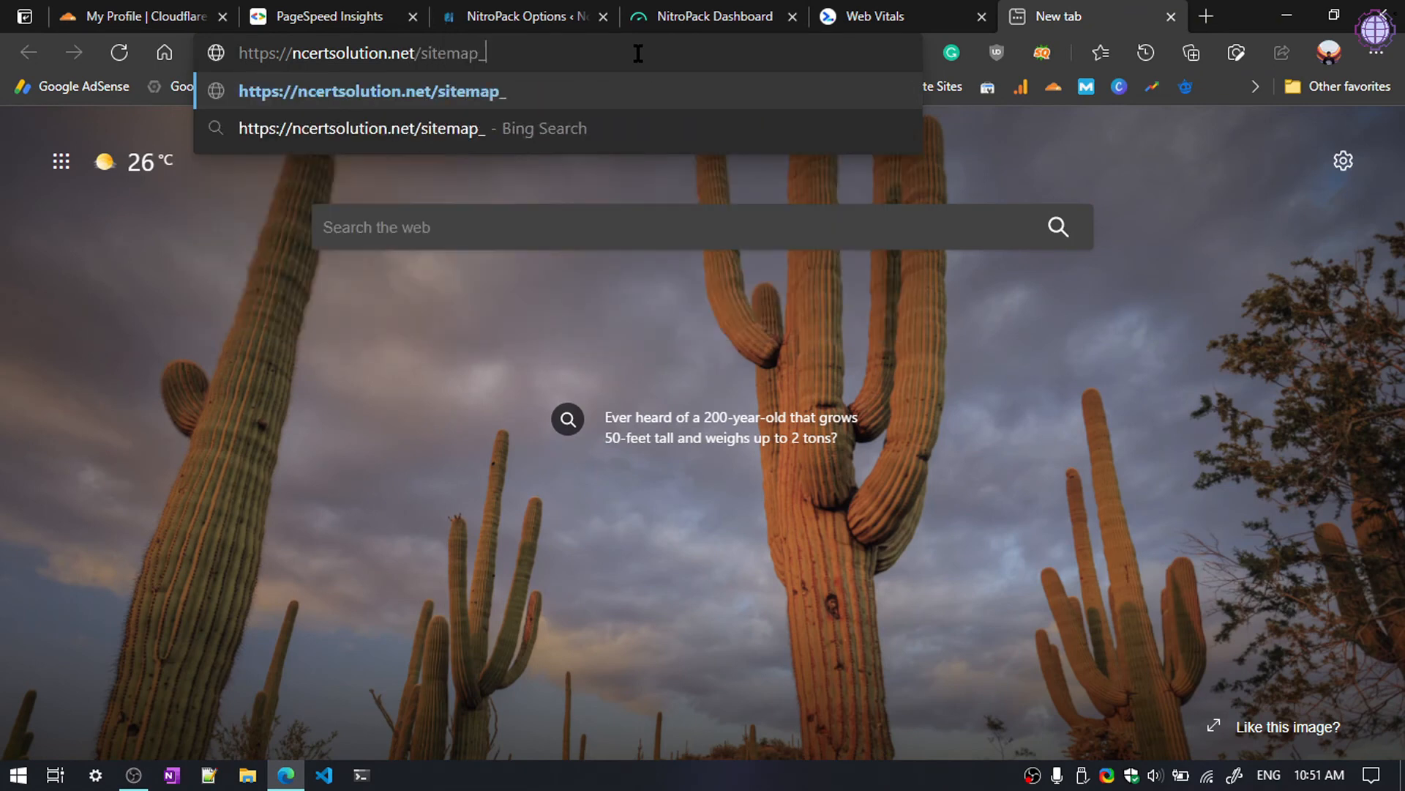
pyautogui.write('index')
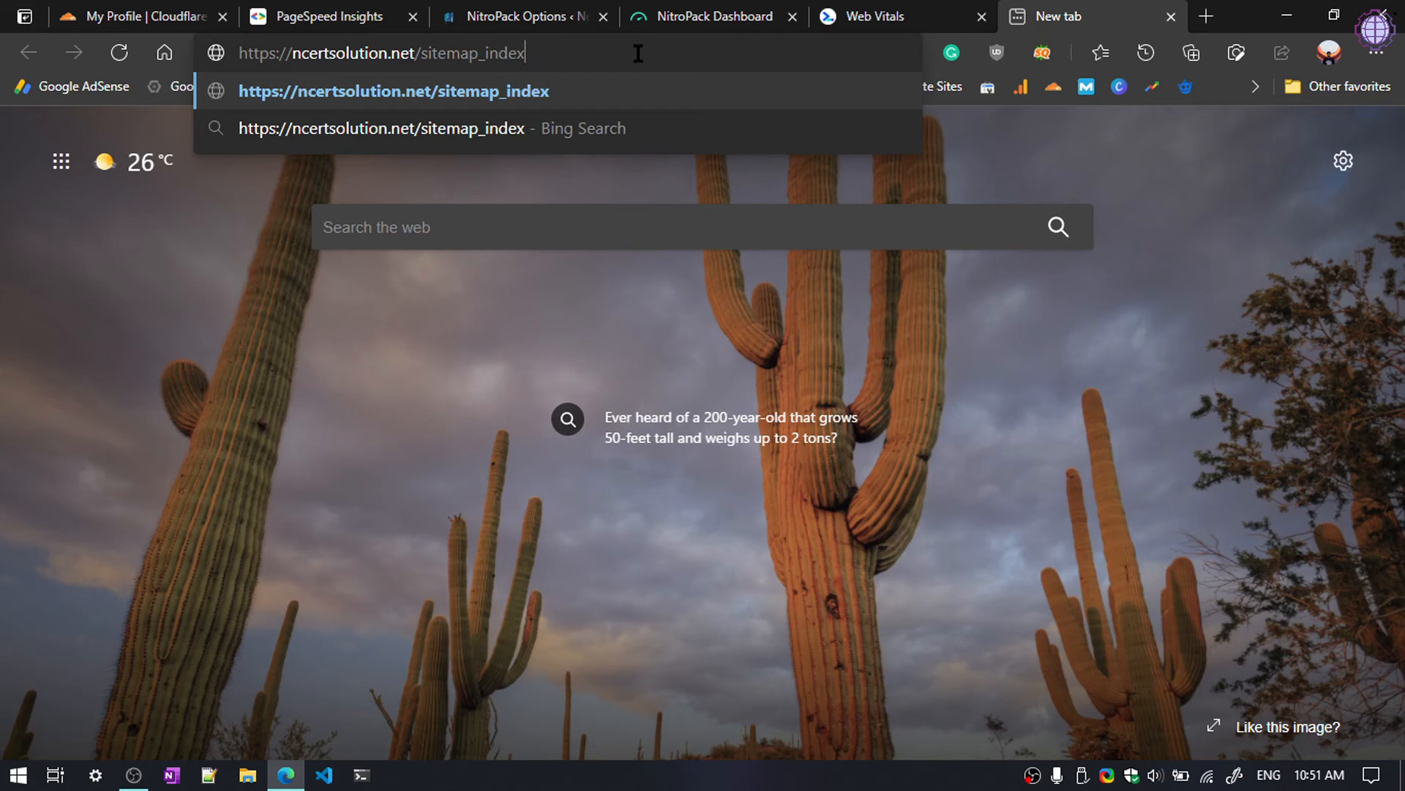
pyautogui.write('.xml')
pyautogui.press('Return')
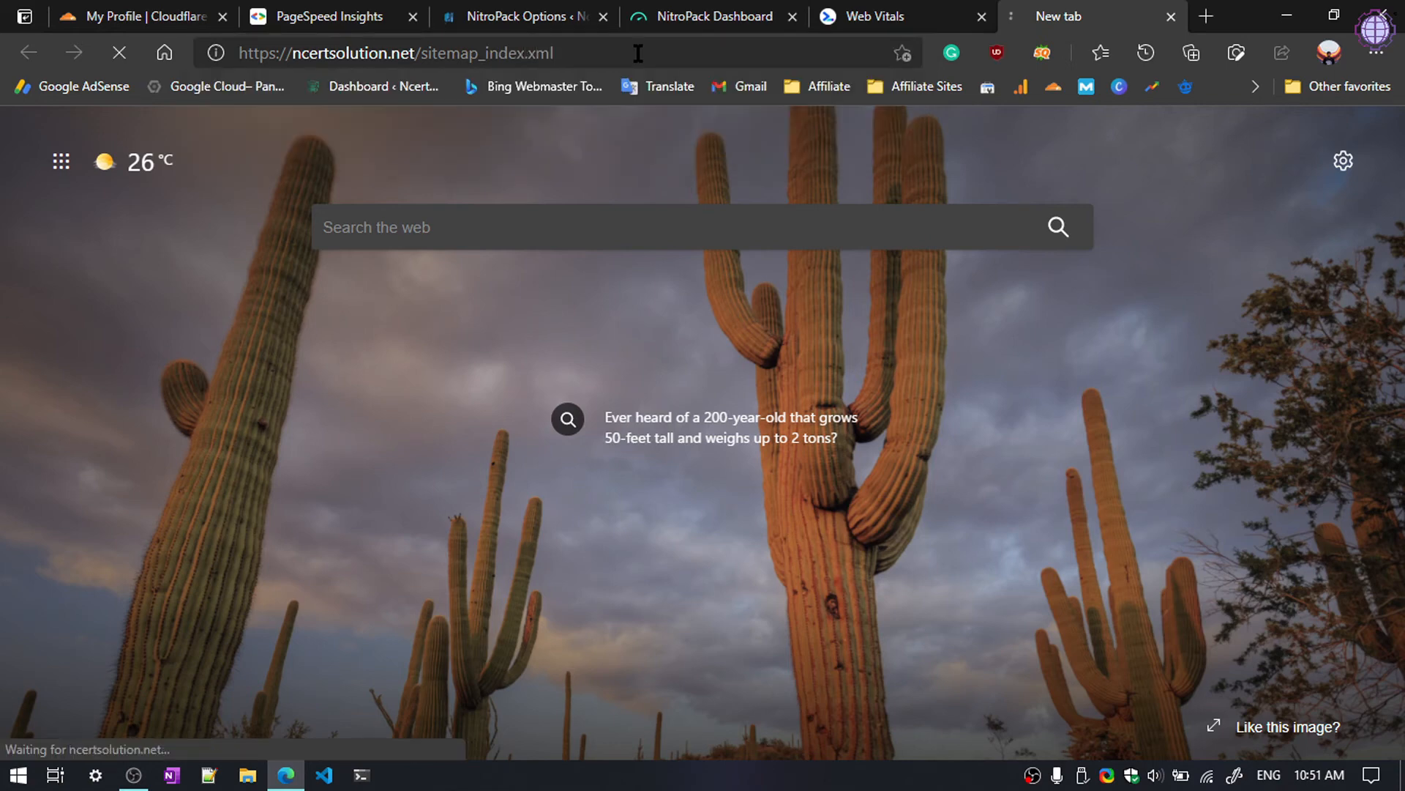
pyautogui.click(625, 53)
pyautogui.hotkey('ctrl', 'c')
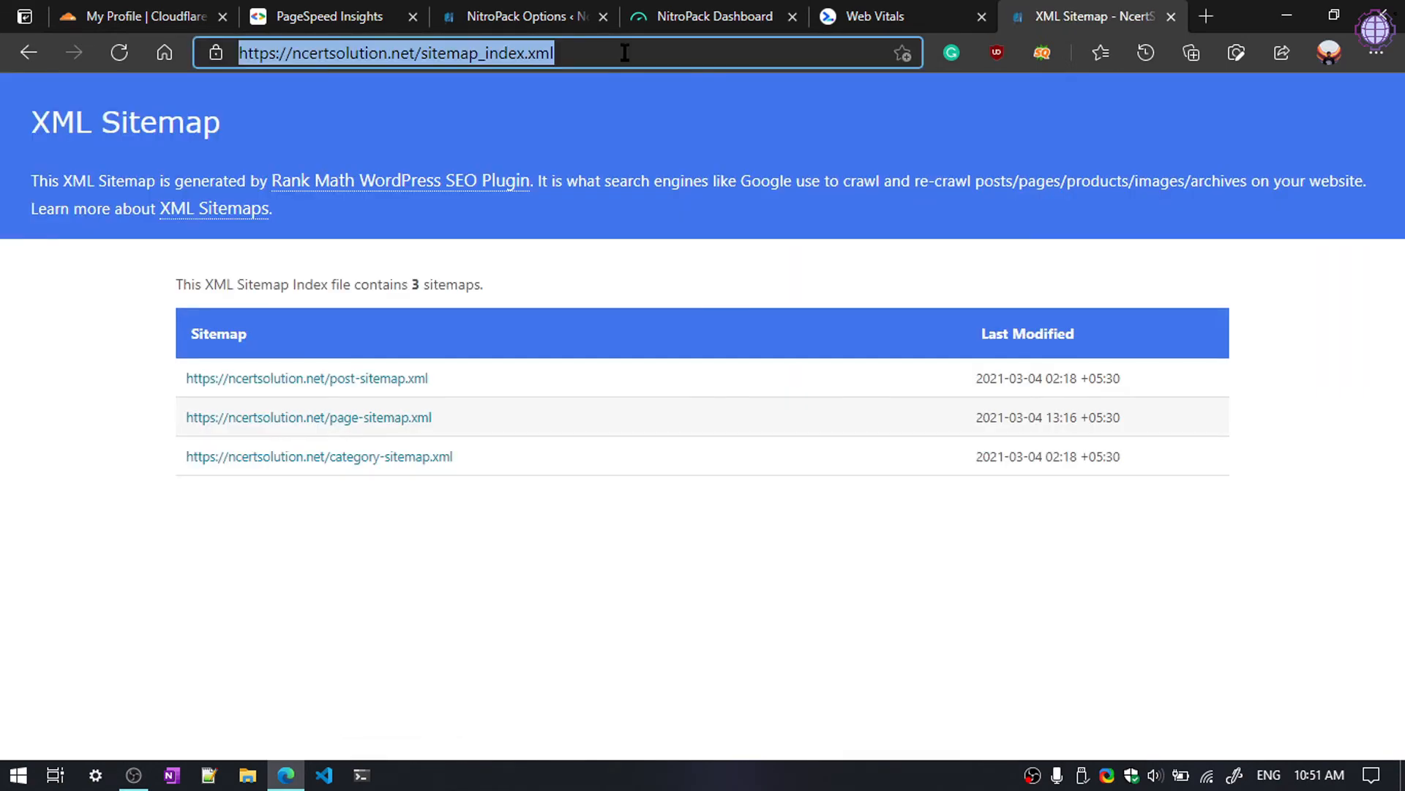
# Step: Replace the Cache Warmup Sitemap URL with the sitemap_index.xml address, save, and dismiss the Cloudflare notice
pyautogui.click(714, 16)
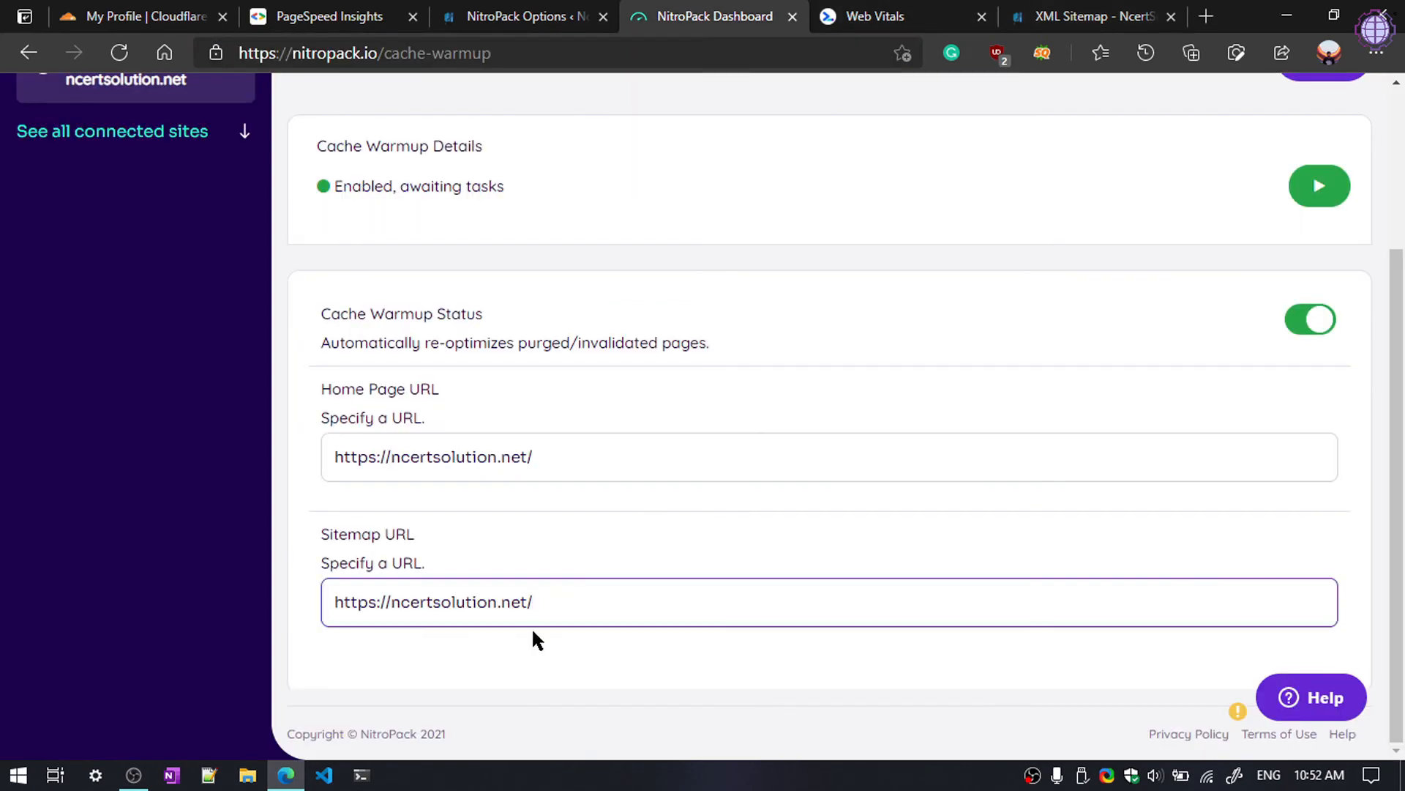
pyautogui.hotkey('ctrl', 'a')
pyautogui.hotkey('ctrl', 'v')
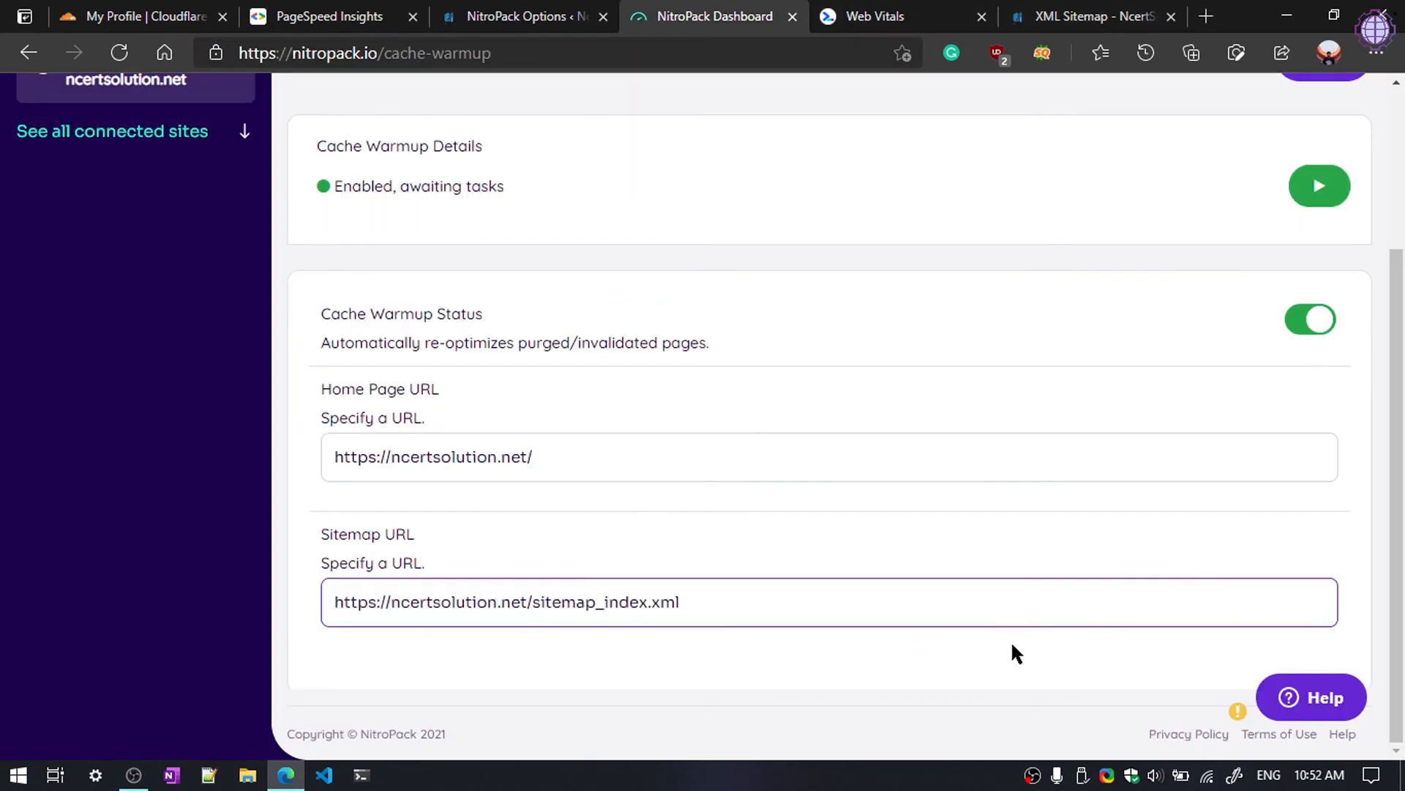
pyautogui.scroll(3, 1227, 625)
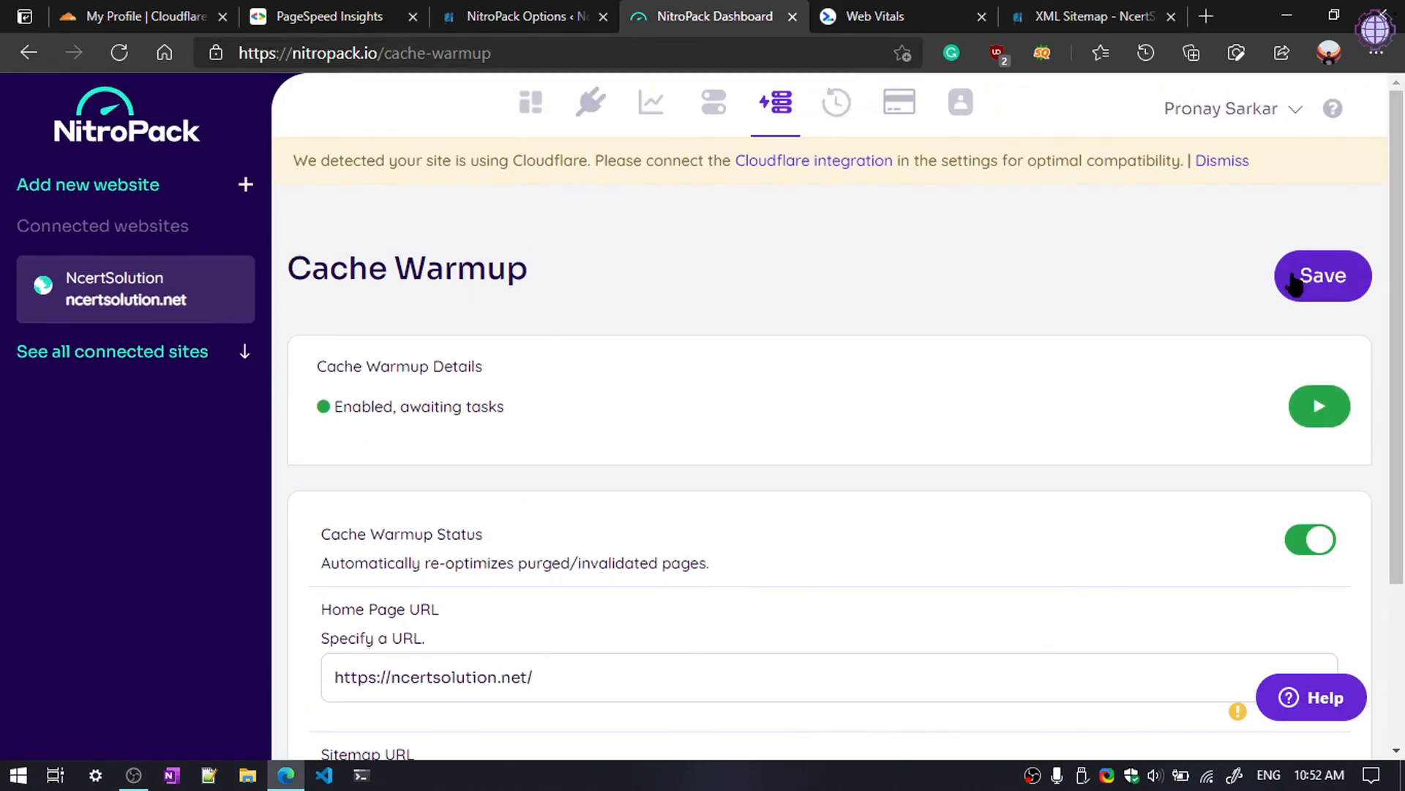
pyautogui.click(1289, 277)
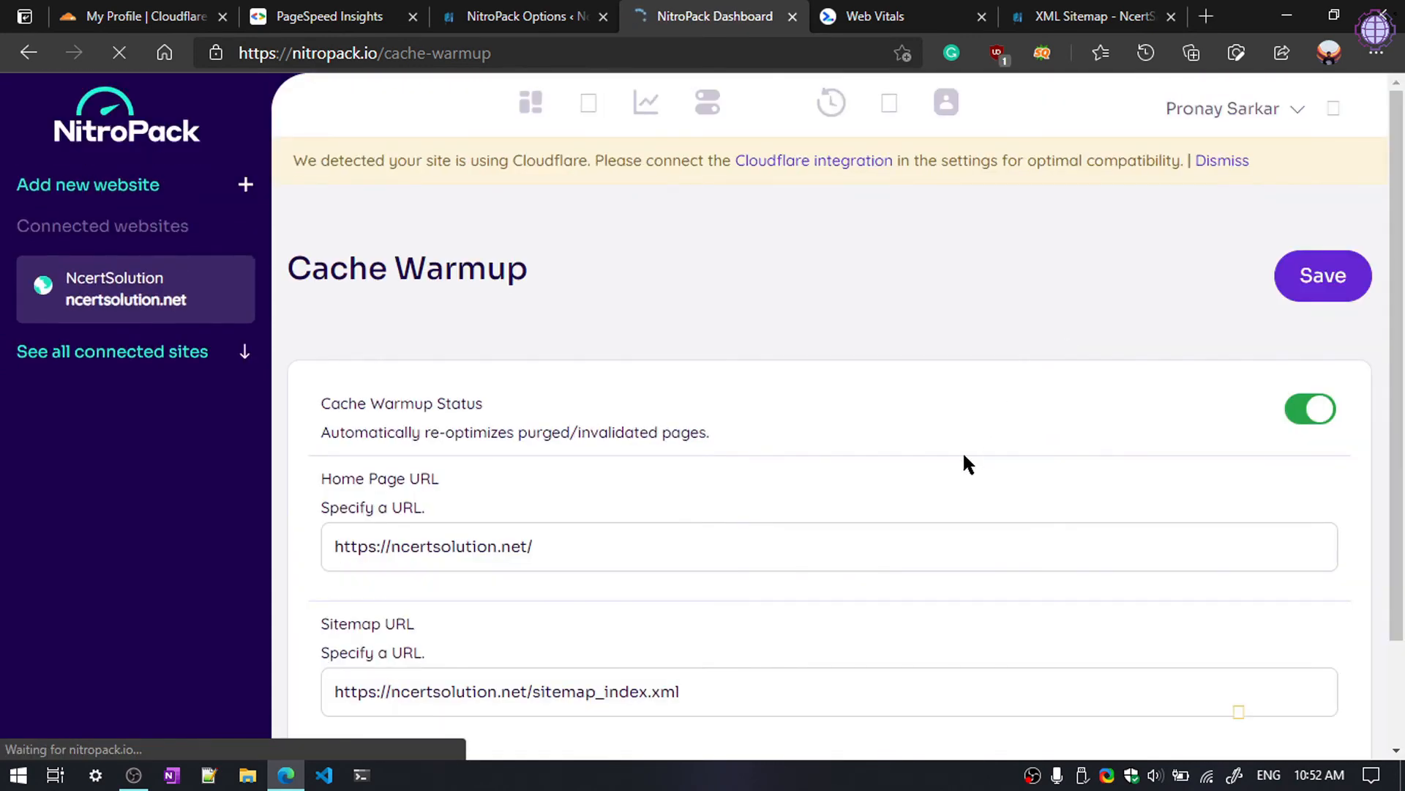
pyautogui.click(1221, 161)
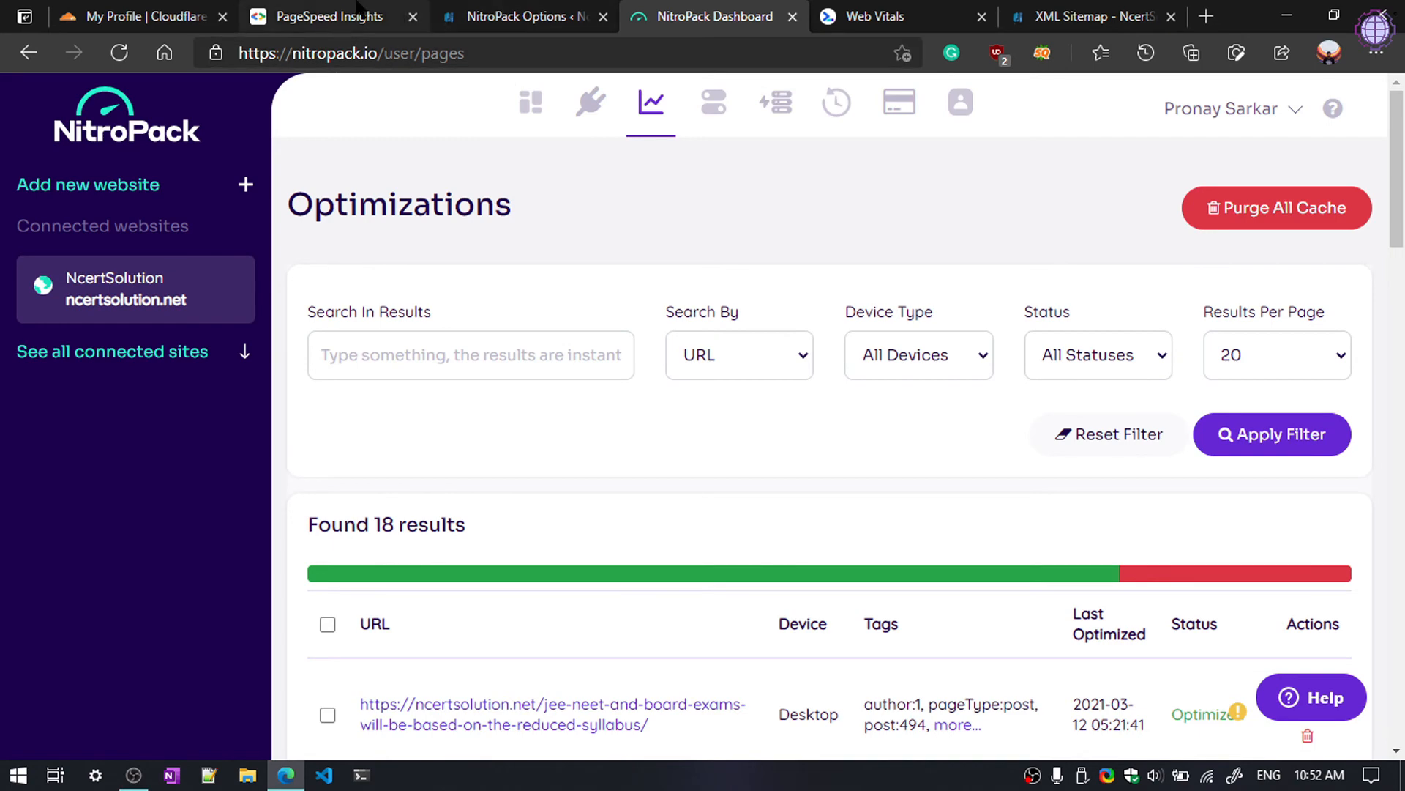
pyautogui.click(388, 20)
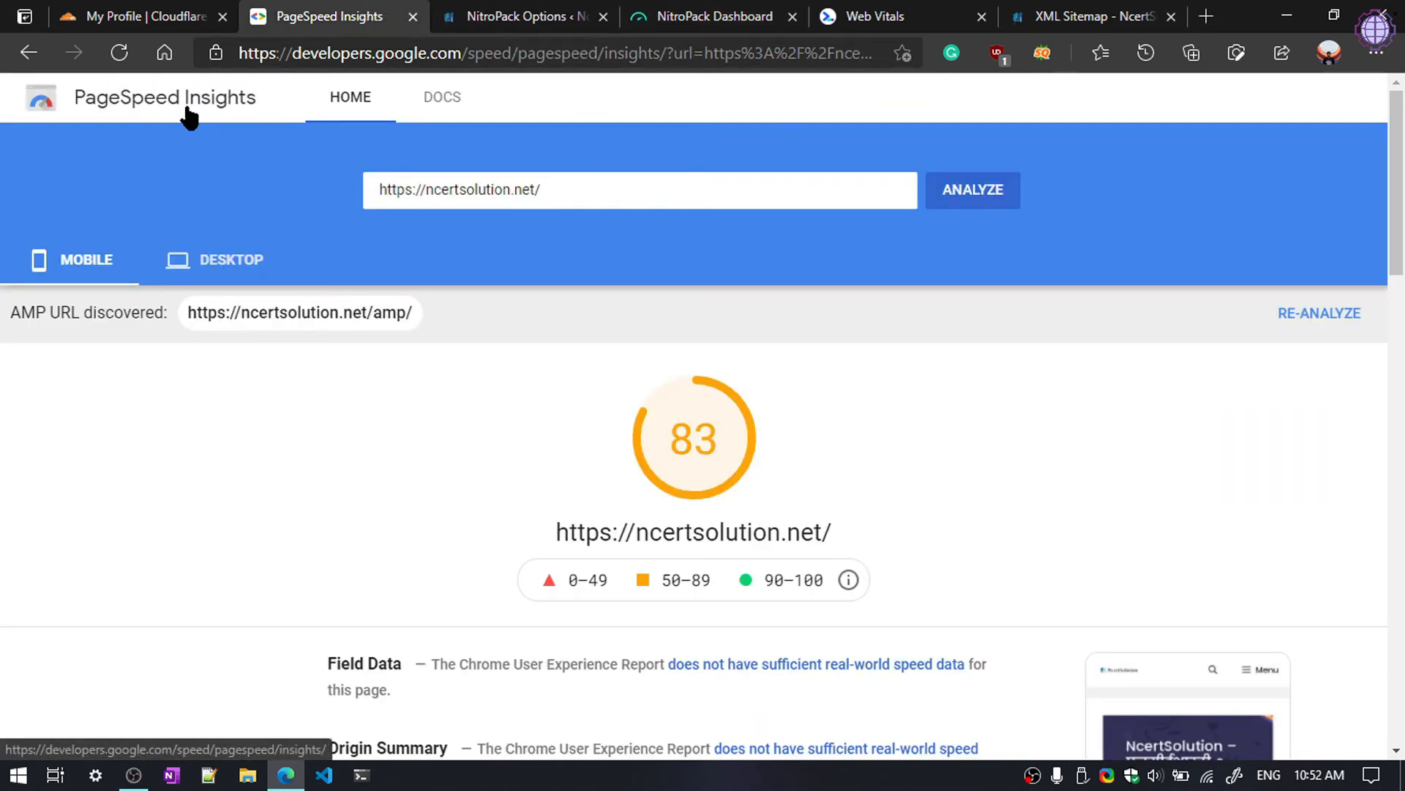
# Step: Review the earlier 83 mobile score in PageSpeed Insights, then open a new InPrivate window
pyautogui.rightClick(124, 121)
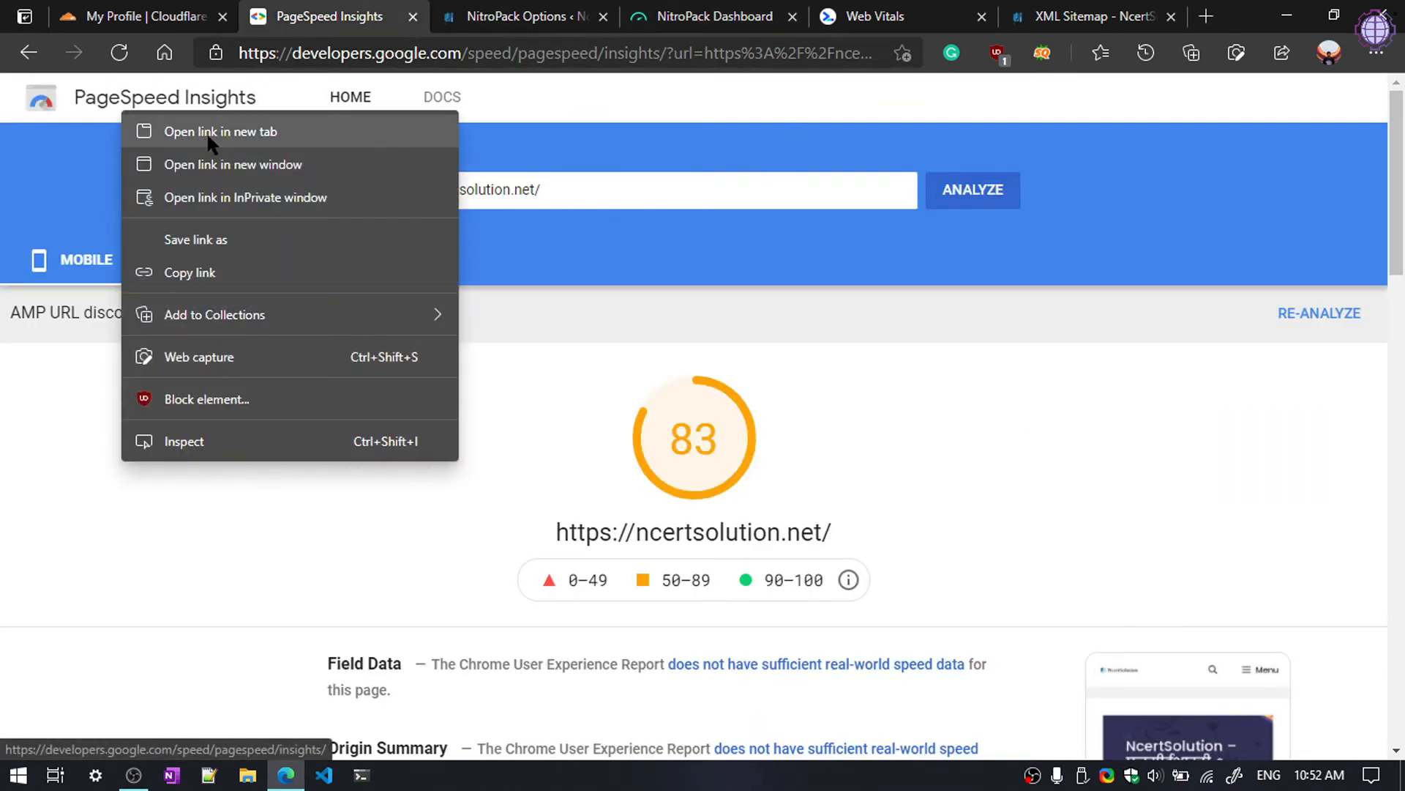
pyautogui.click(651, 197)
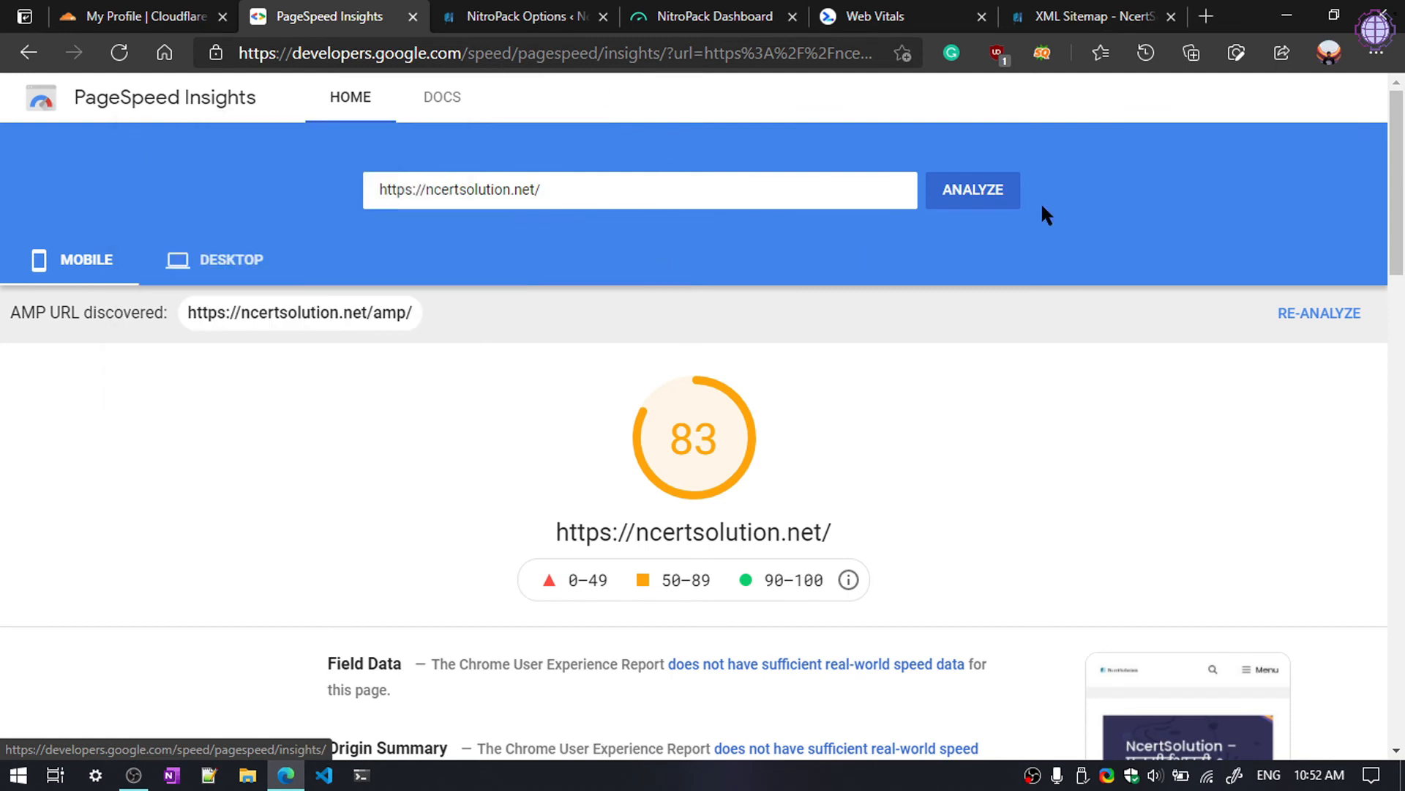
pyautogui.click(1376, 52)
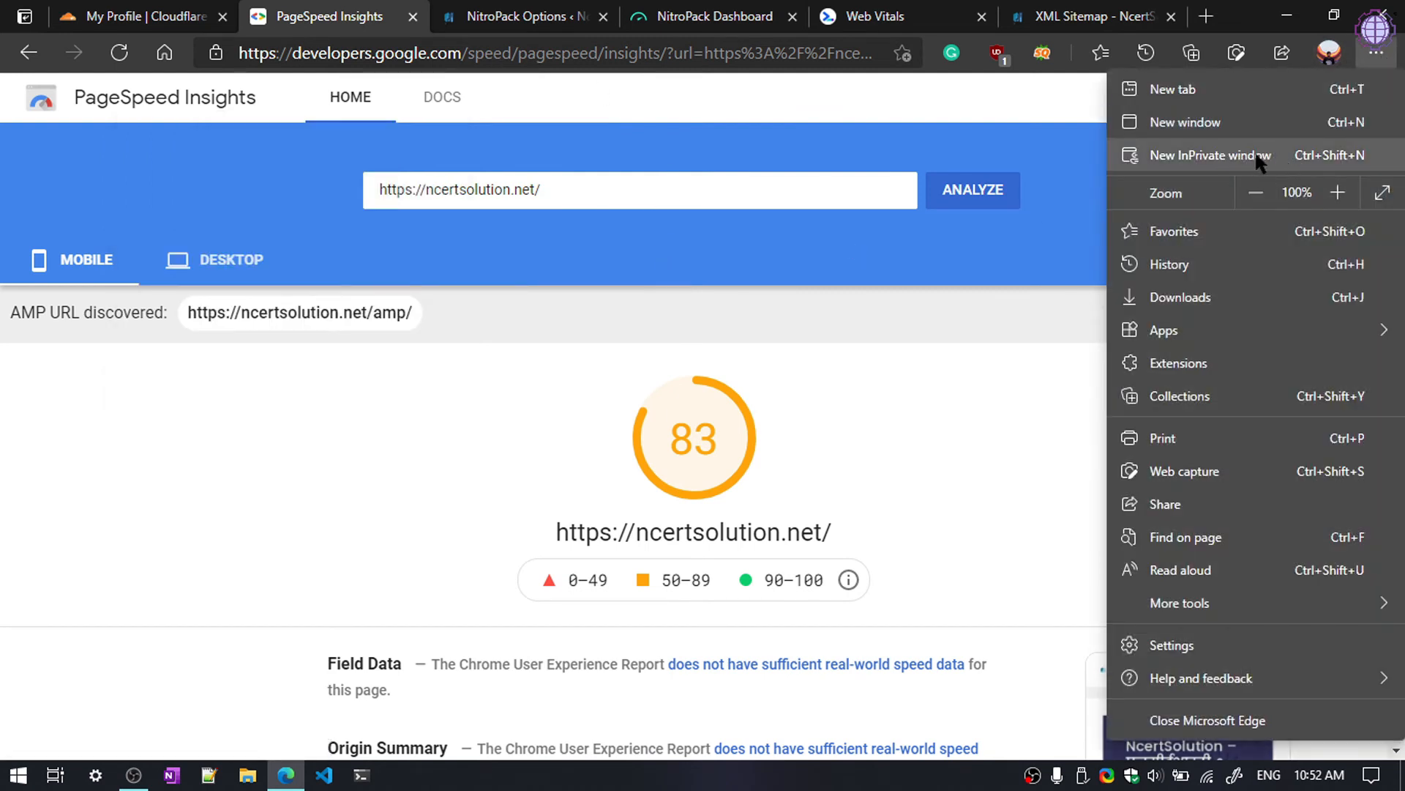
pyautogui.click(630, 233)
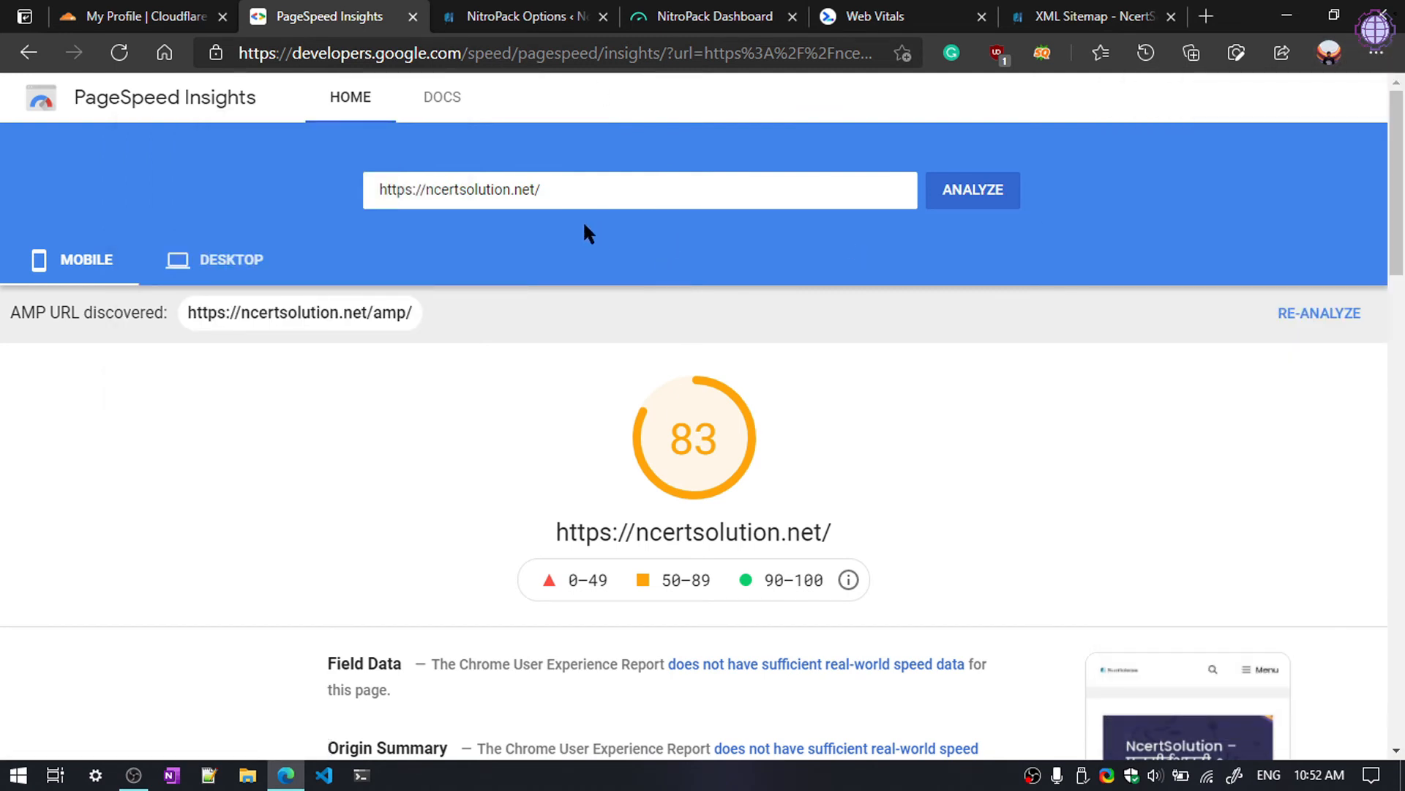
pyautogui.scroll(-3, 659, 381)
pyautogui.scroll(3, 774, 304)
pyautogui.click(1376, 52)
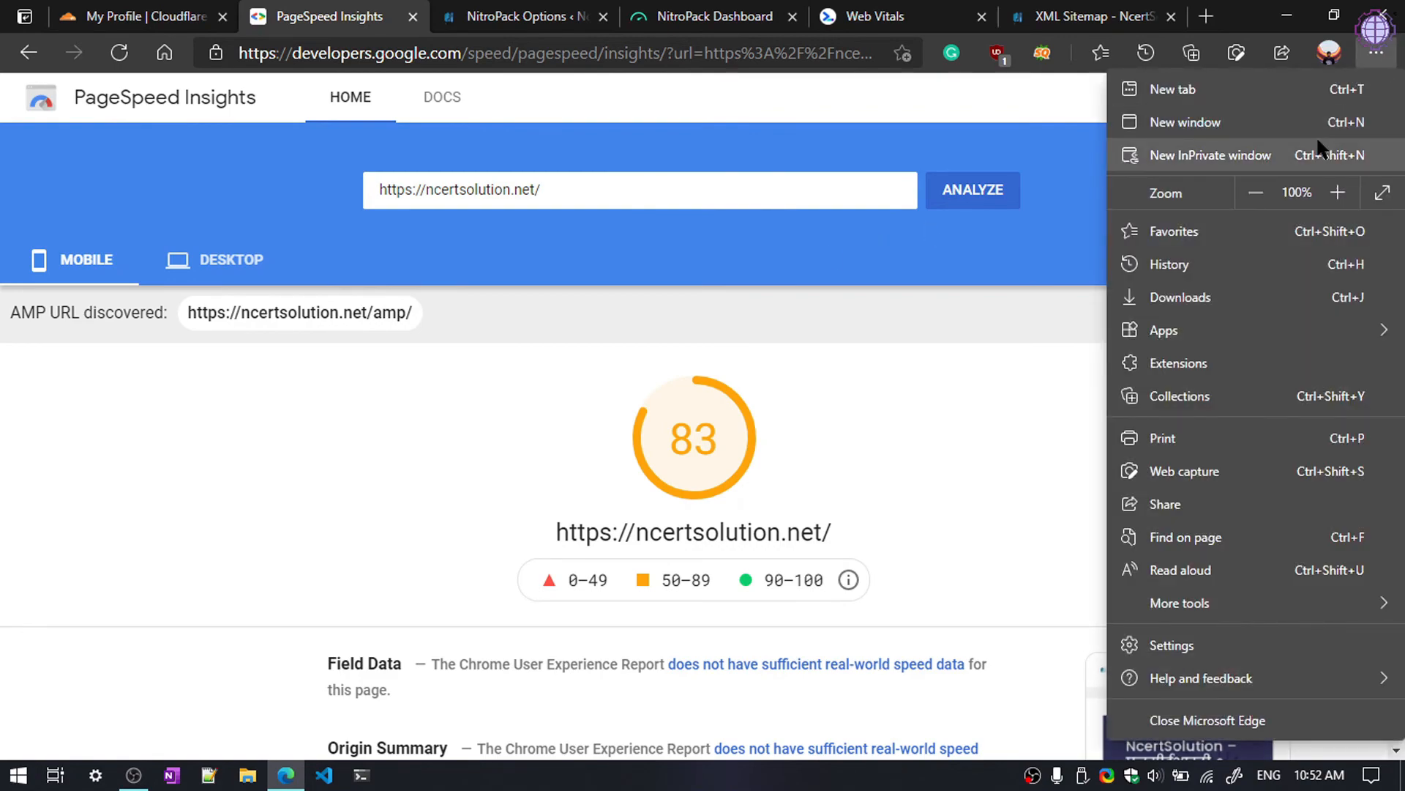
pyautogui.click(1317, 143)
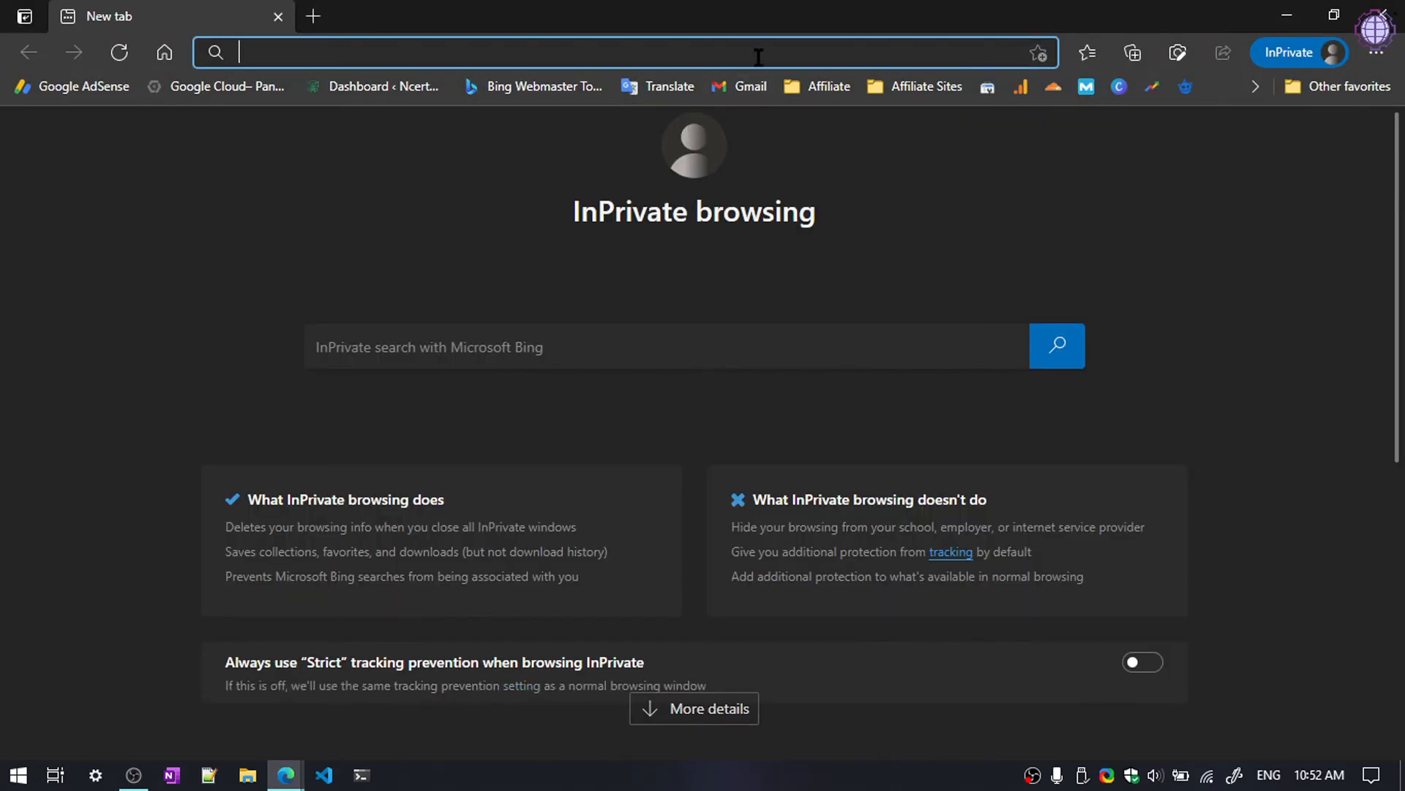
pyautogui.write('page')
pyautogui.press('Return')
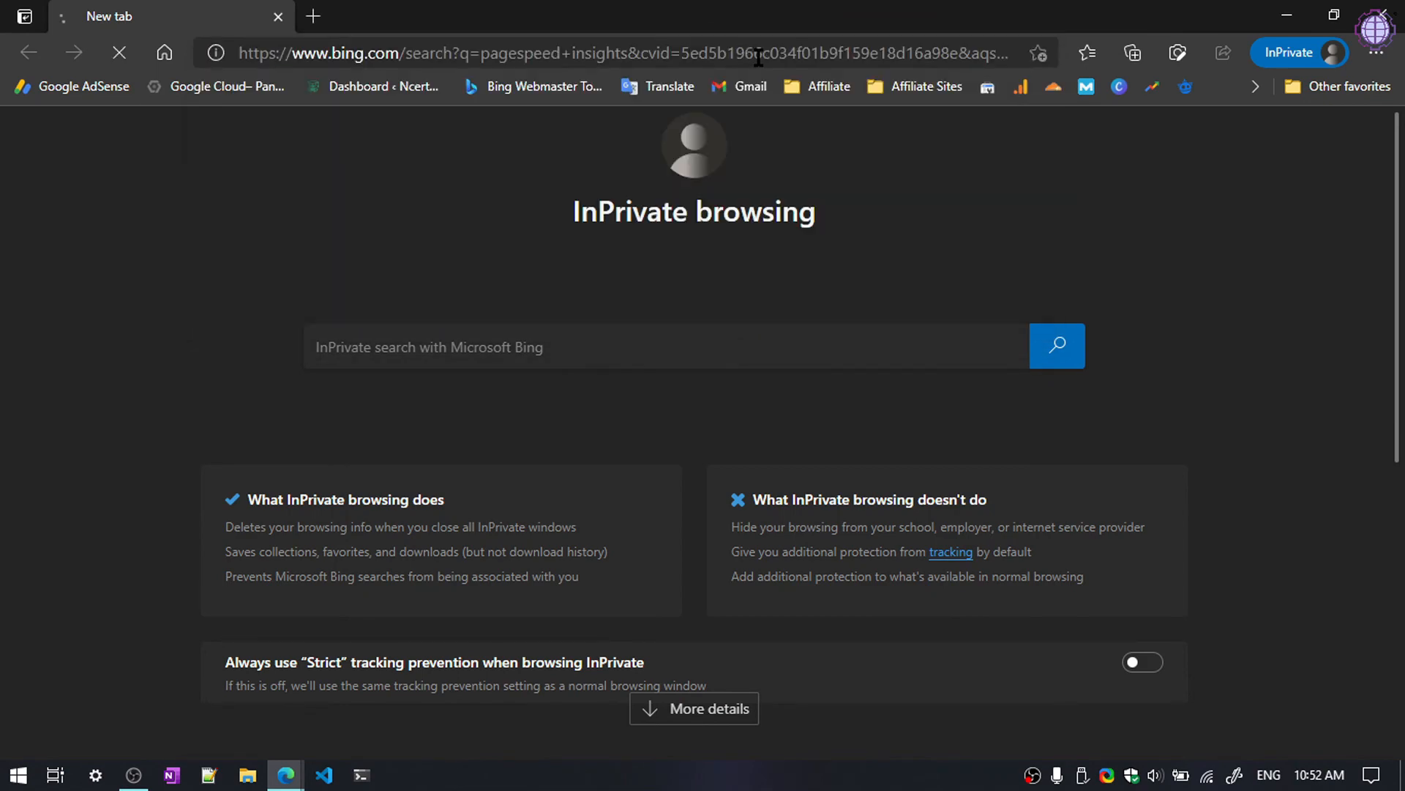
pyautogui.click(464, 253)
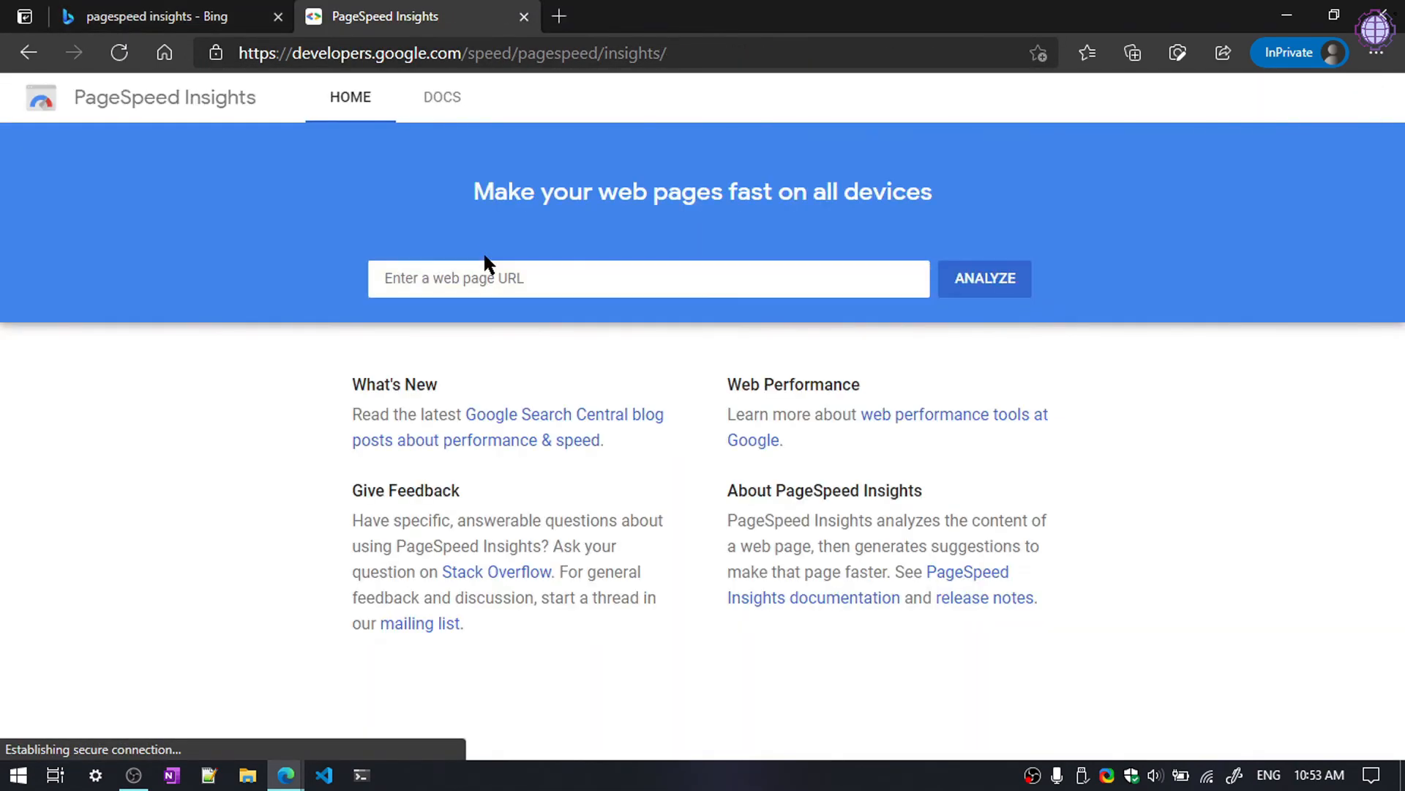
pyautogui.click(481, 274)
pyautogui.click(478, 356)
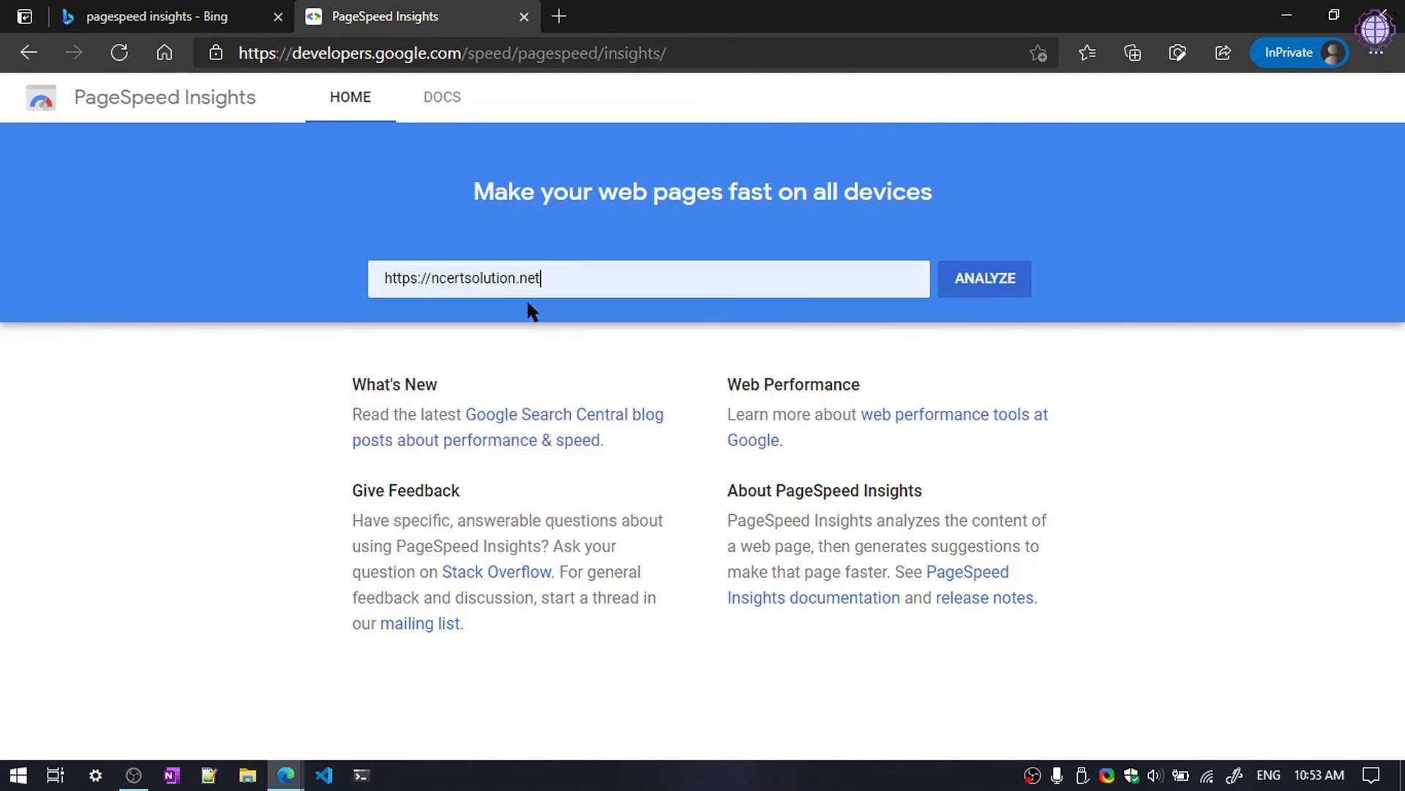
pyautogui.click(439, 284)
pyautogui.moveTo(394, 281); pyautogui.dragTo(489, 286)
pyautogui.click(558, 288)
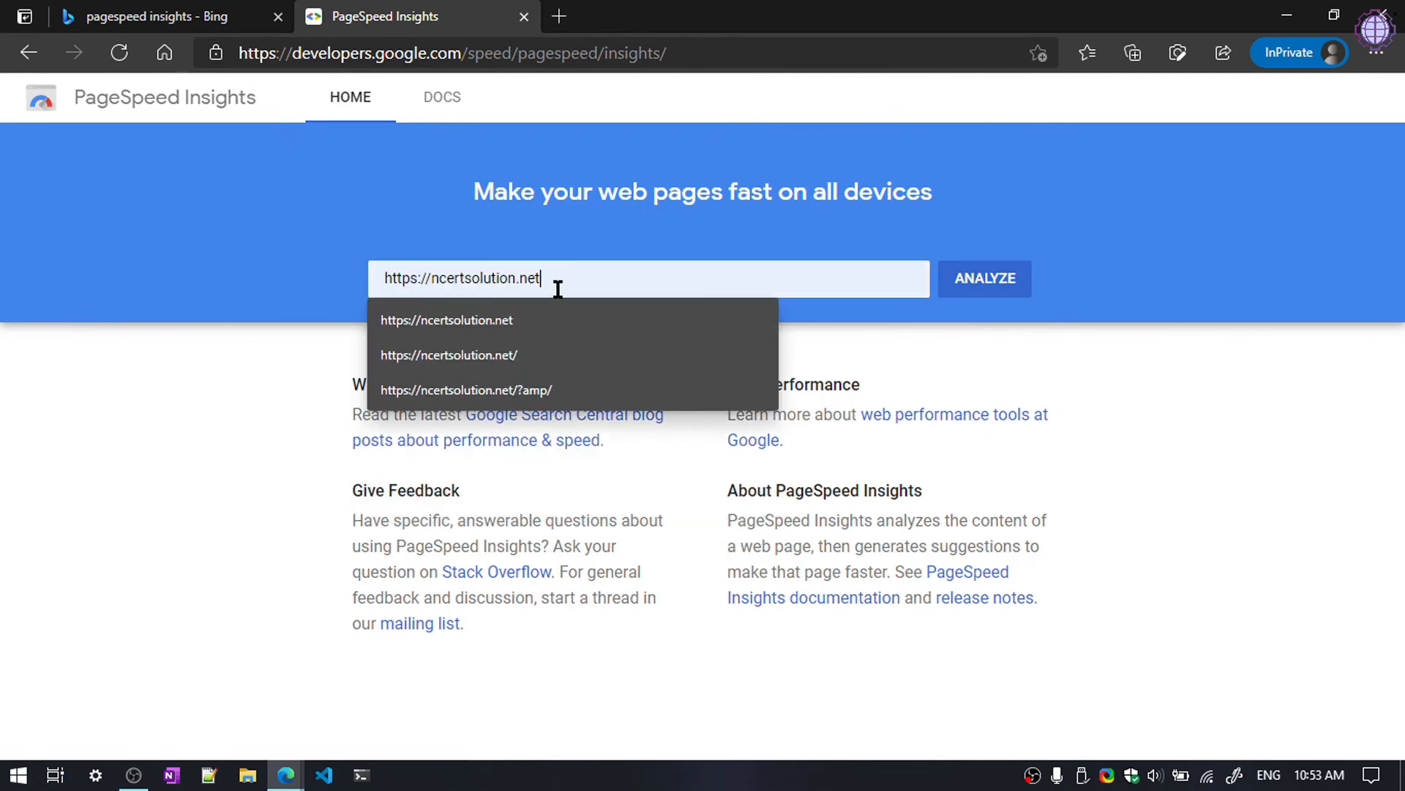
pyautogui.click(1057, 316)
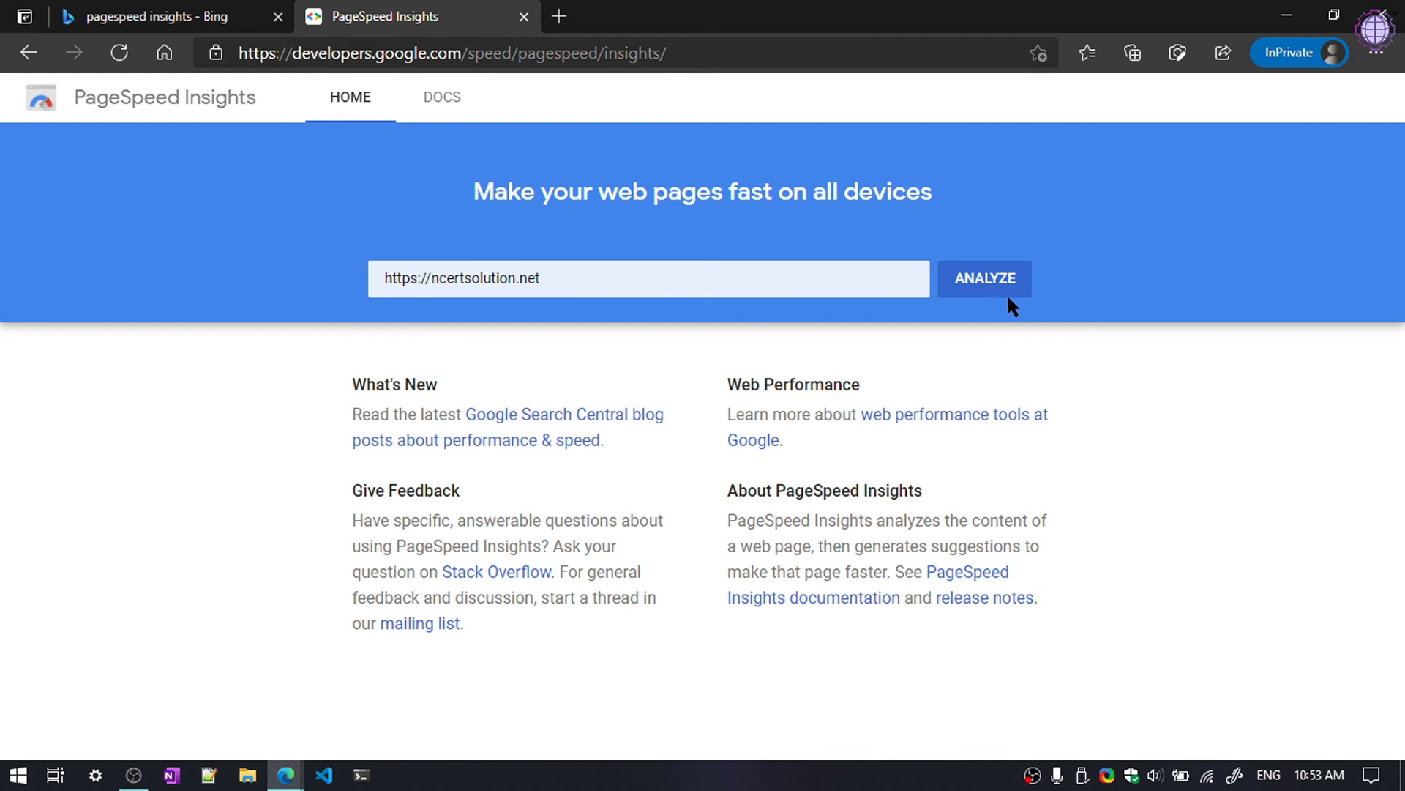
pyautogui.click(1008, 293)
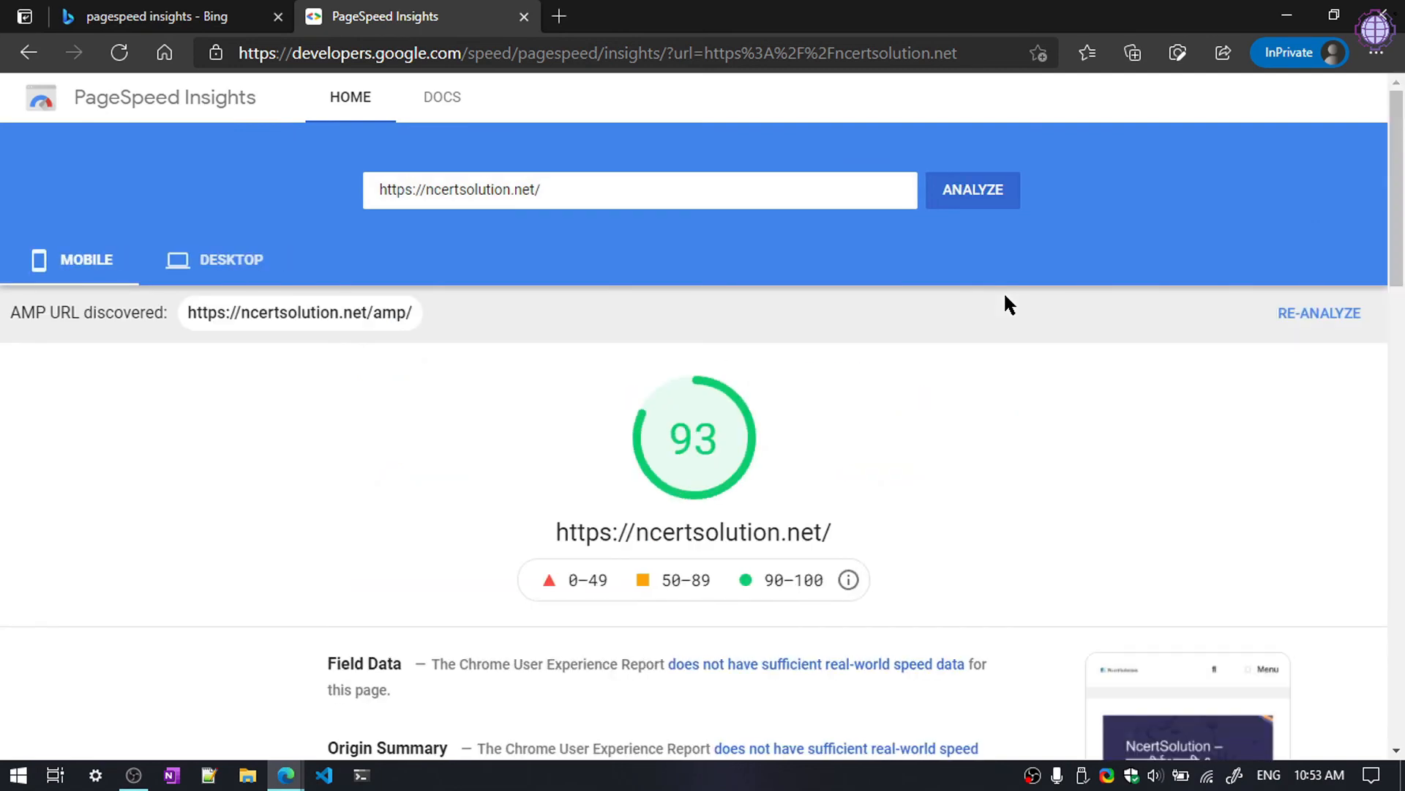
# Step: Review the new mobile report and expand the Properly size images details
pyautogui.scroll(-1, 659, 435)
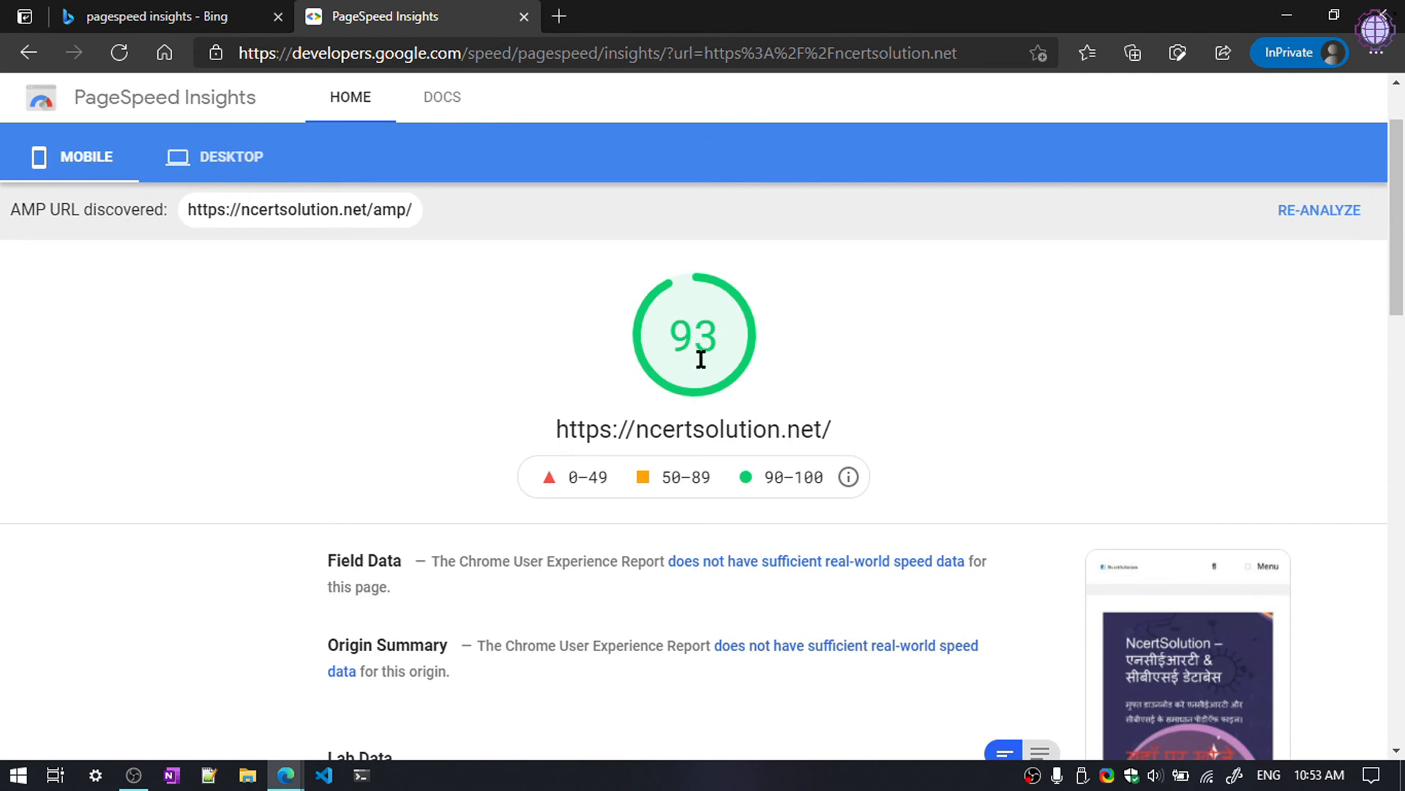
pyautogui.scroll(-5, 700, 359)
pyautogui.scroll(-4, 701, 364)
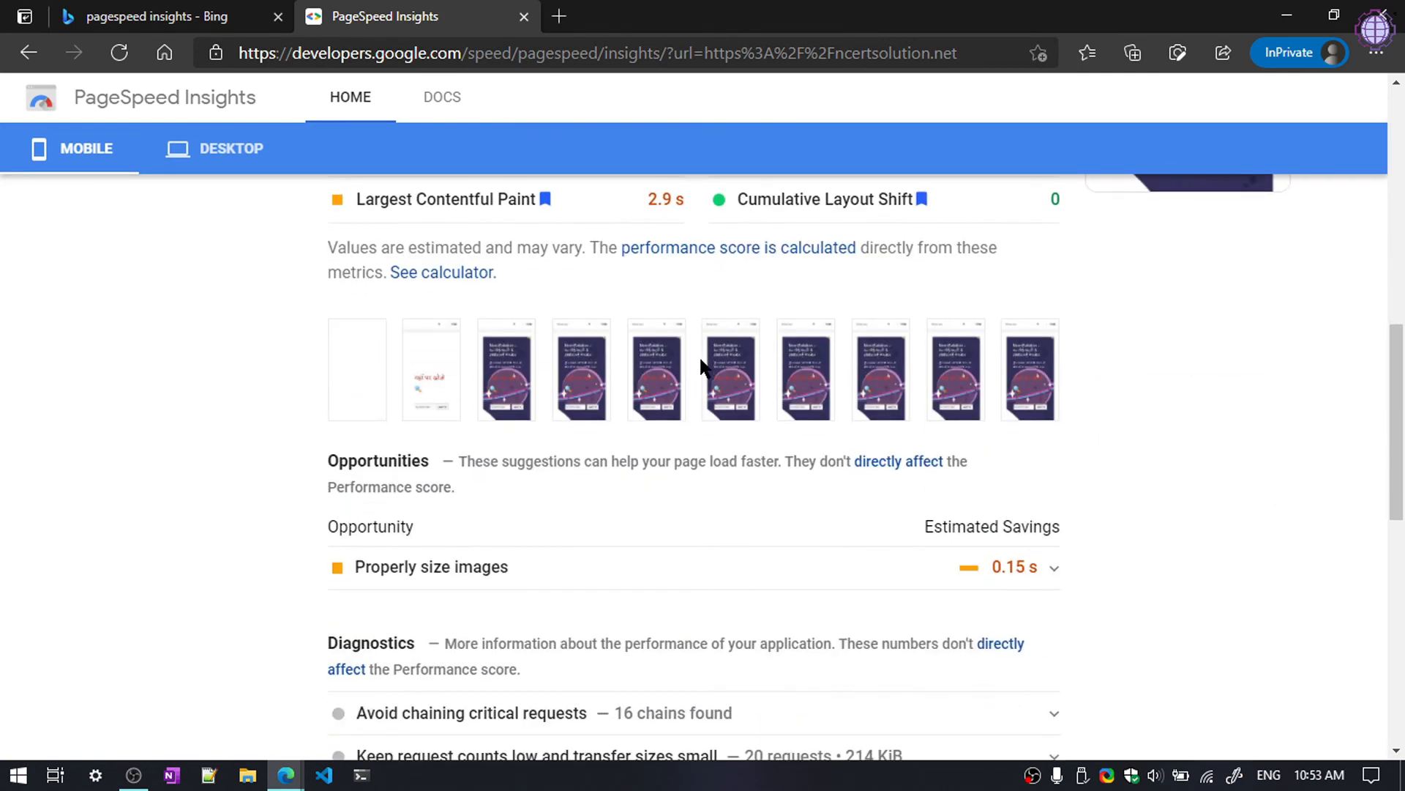
pyautogui.scroll(-3, 699, 366)
pyautogui.scroll(2, 759, 500)
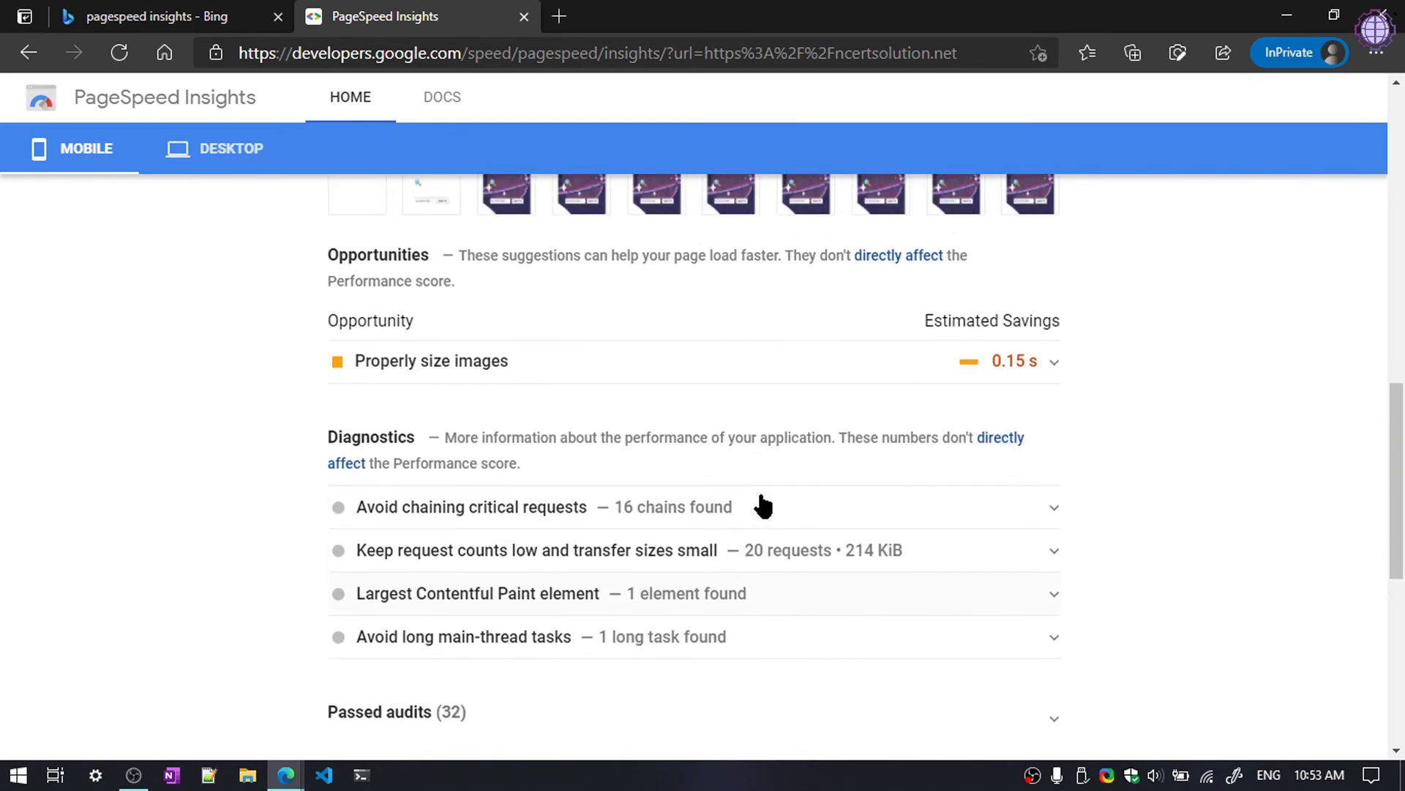
pyautogui.click(771, 473)
pyautogui.scroll(-4, 1174, 527)
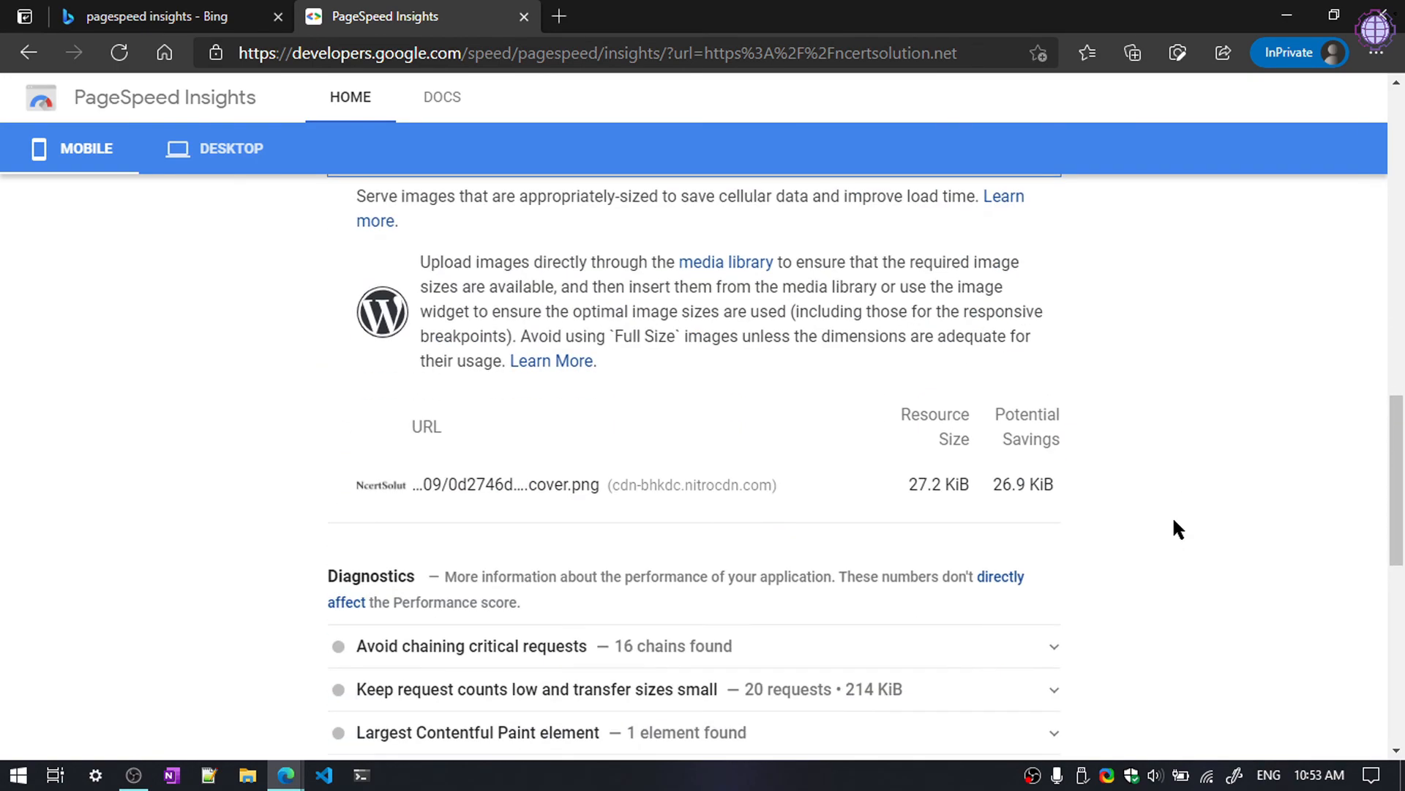
pyautogui.scroll(12, 499, 423)
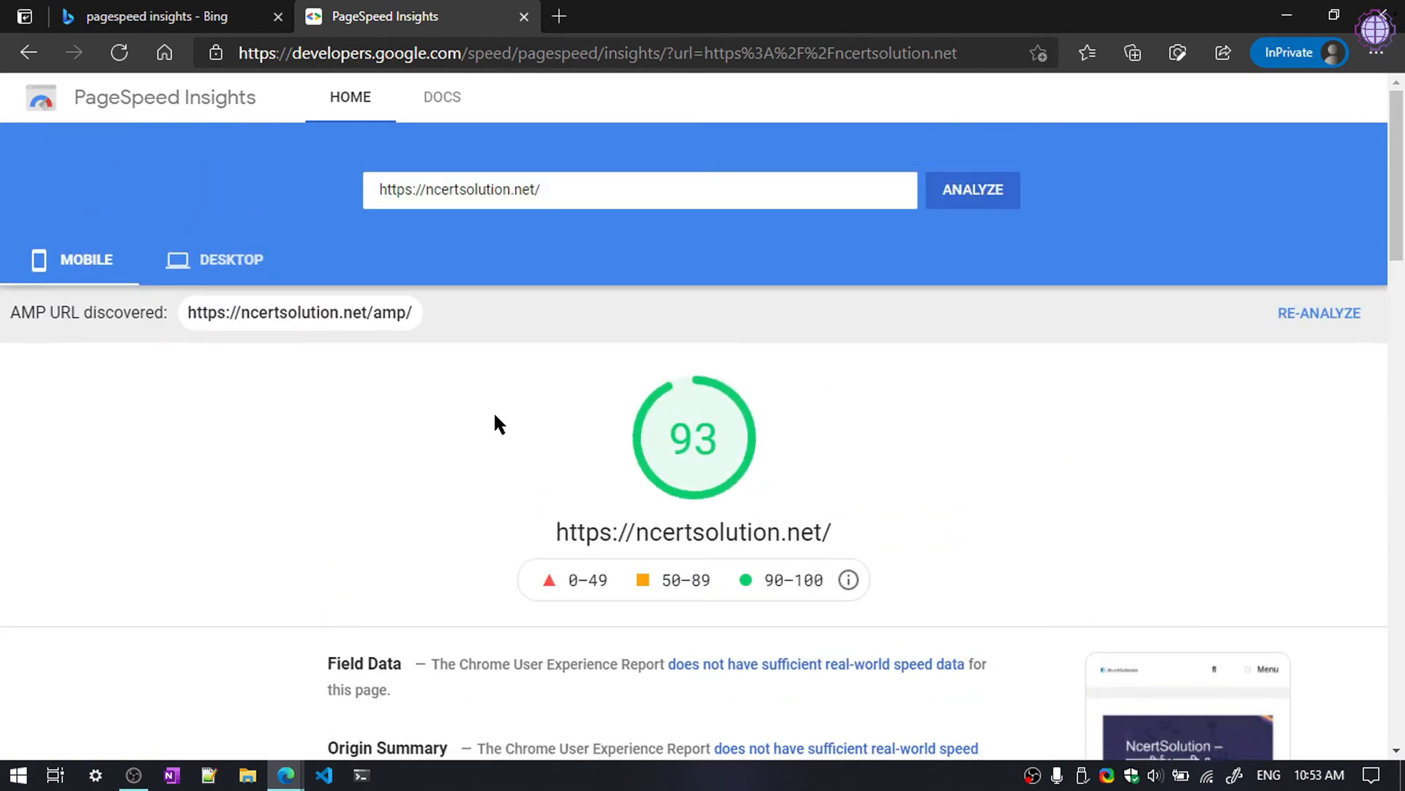
# Step: Compare the desktop score of 100 with the mobile score of 93
pyautogui.click(242, 275)
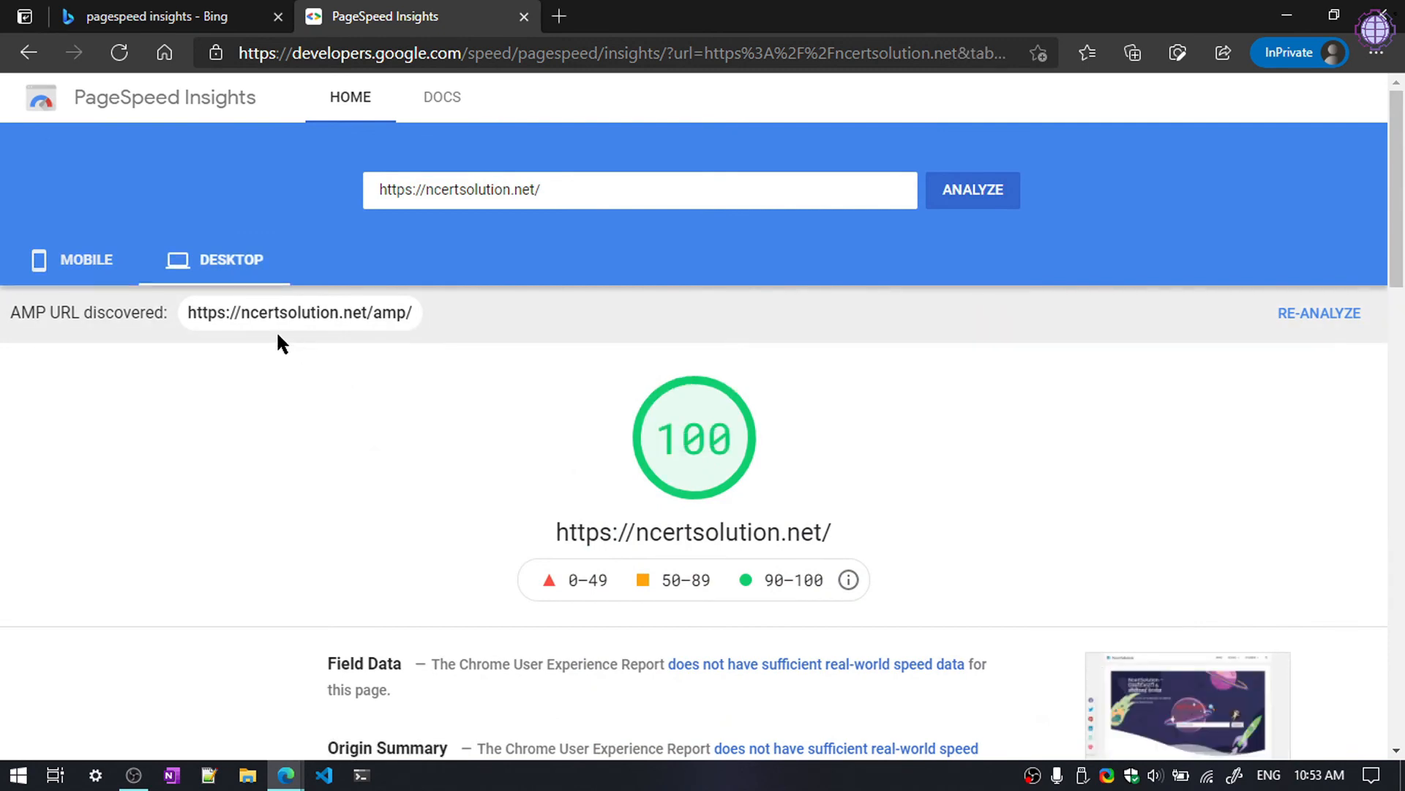
pyautogui.scroll(-5, 276, 336)
pyautogui.scroll(5, 876, 577)
pyautogui.click(91, 282)
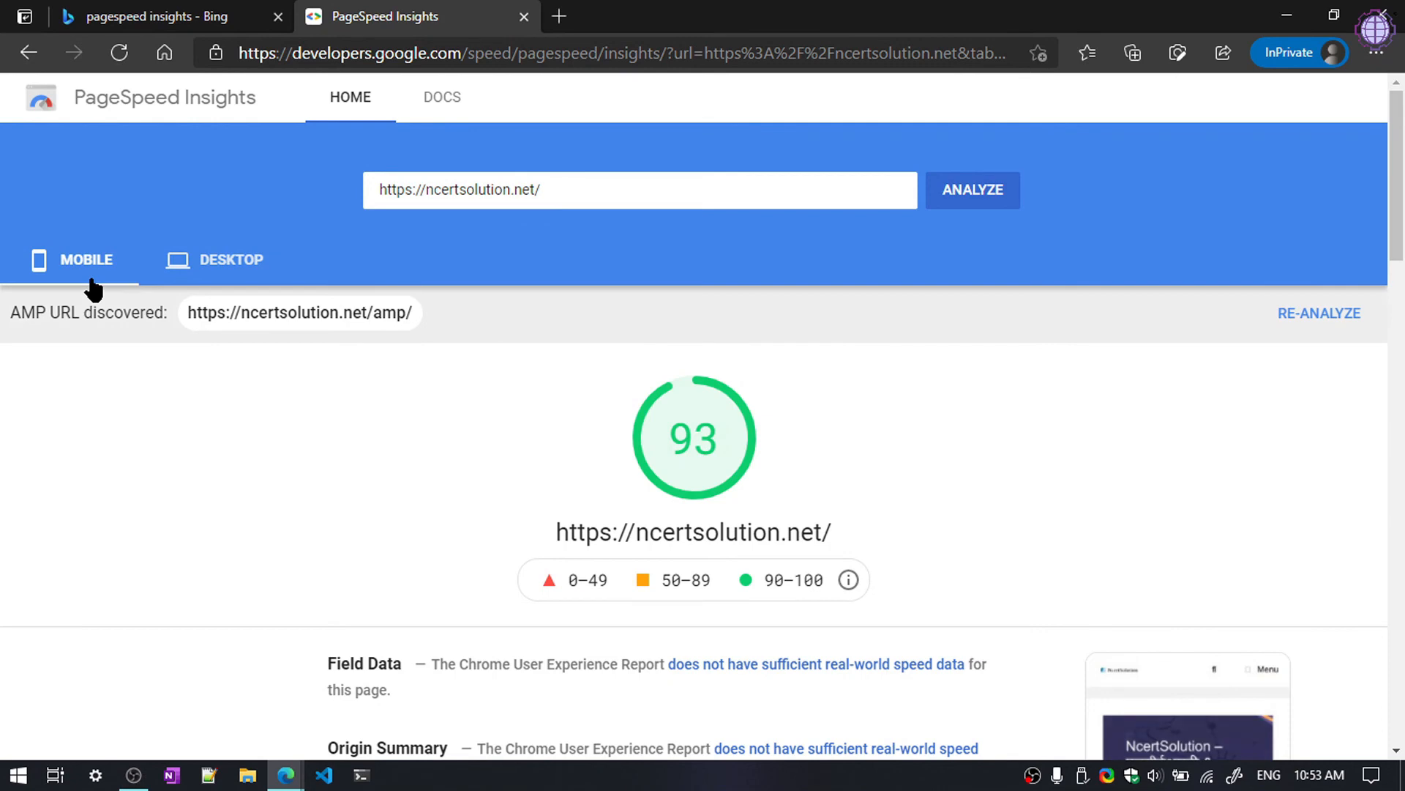
pyautogui.scroll(-6, 581, 502)
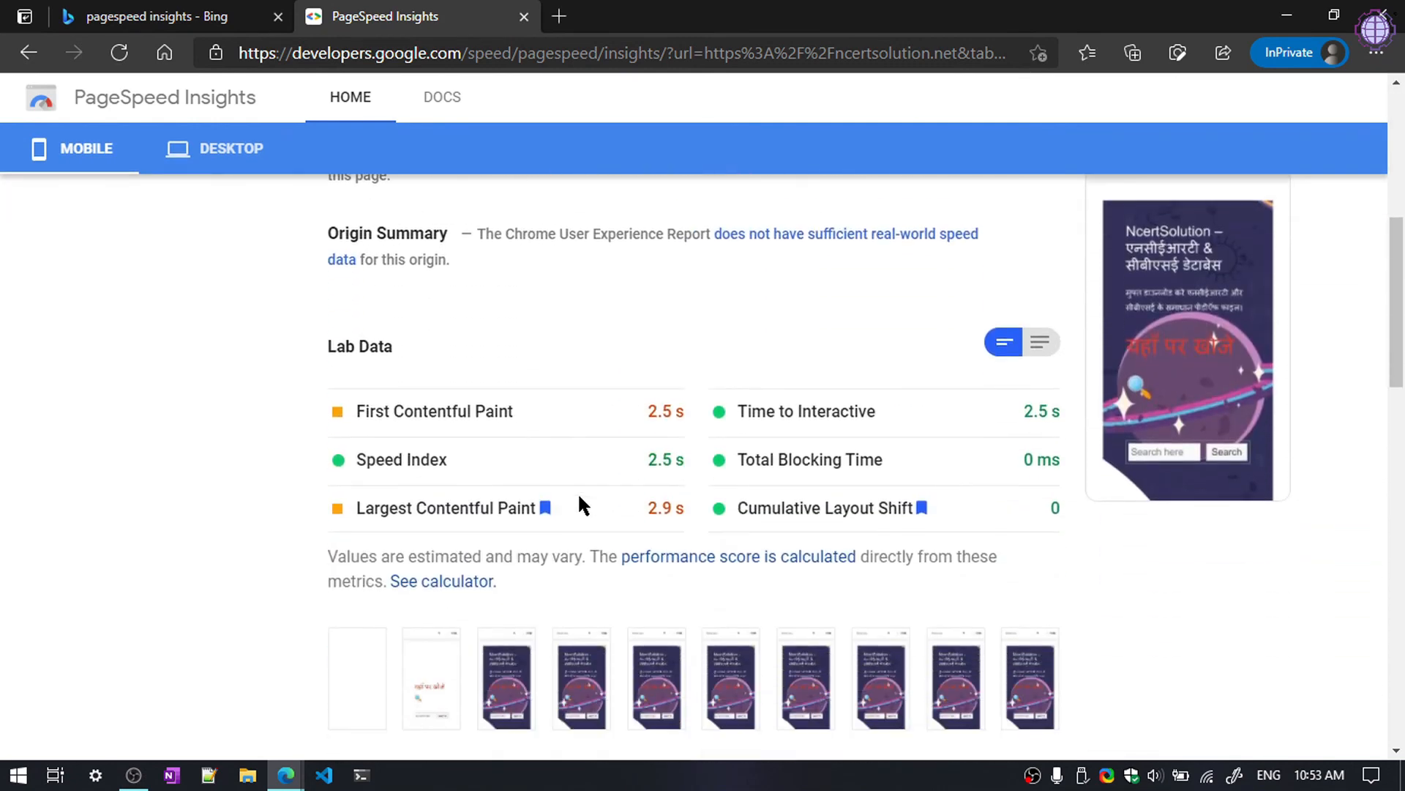